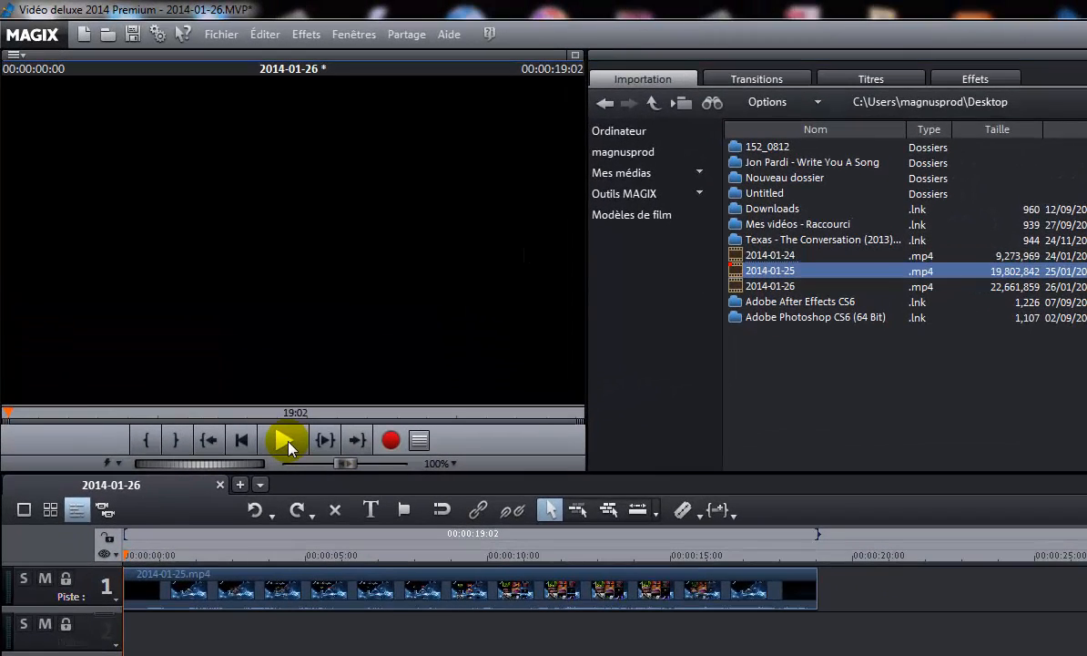
# - Preview the 2014-01-25.mp4 clip in the monitor and delete it from track 1
pyautogui.click(285, 440)
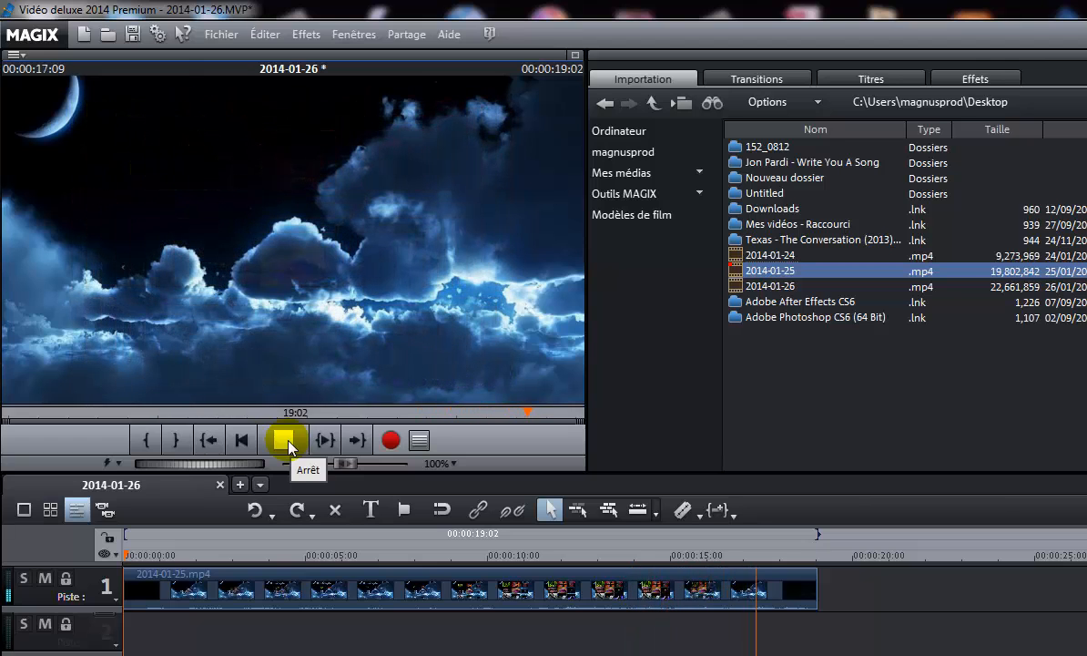
pyautogui.click(289, 446)
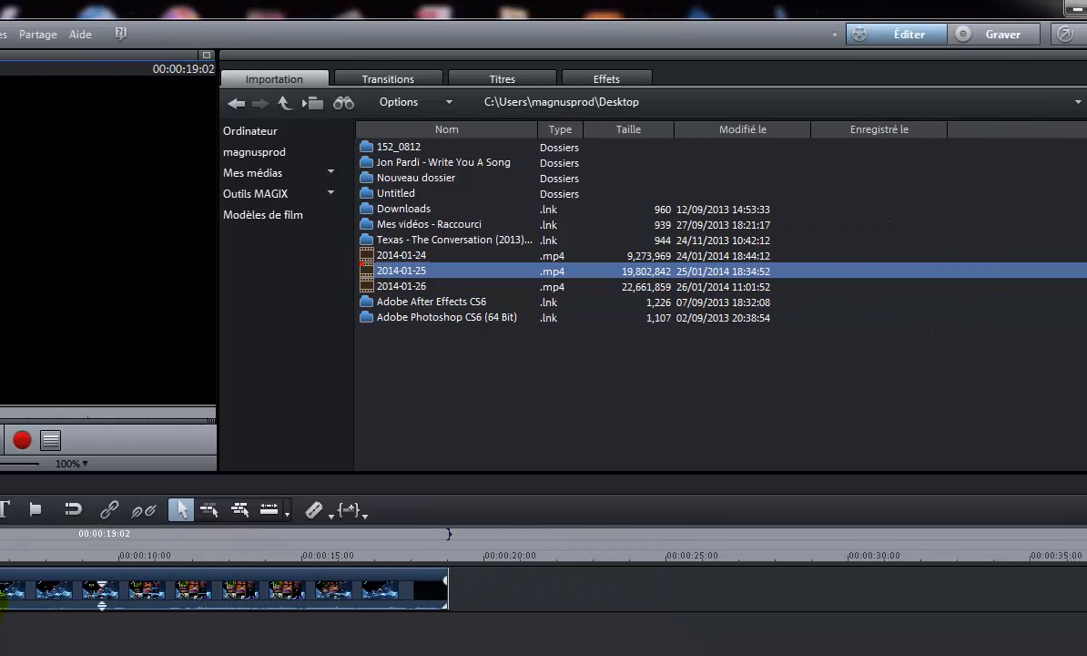
pyautogui.click(351, 596)
pyautogui.press('Delete')
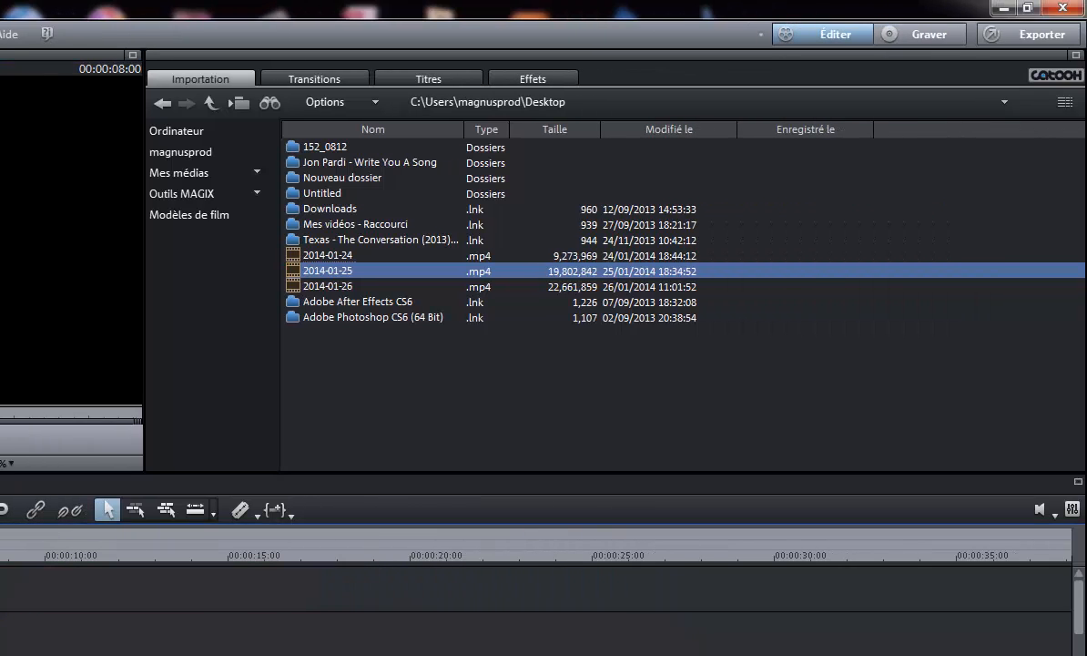
# - Start the proDAD Heroglyph title tool and open its Mur vidéo assistant
pyautogui.click(445, 83)
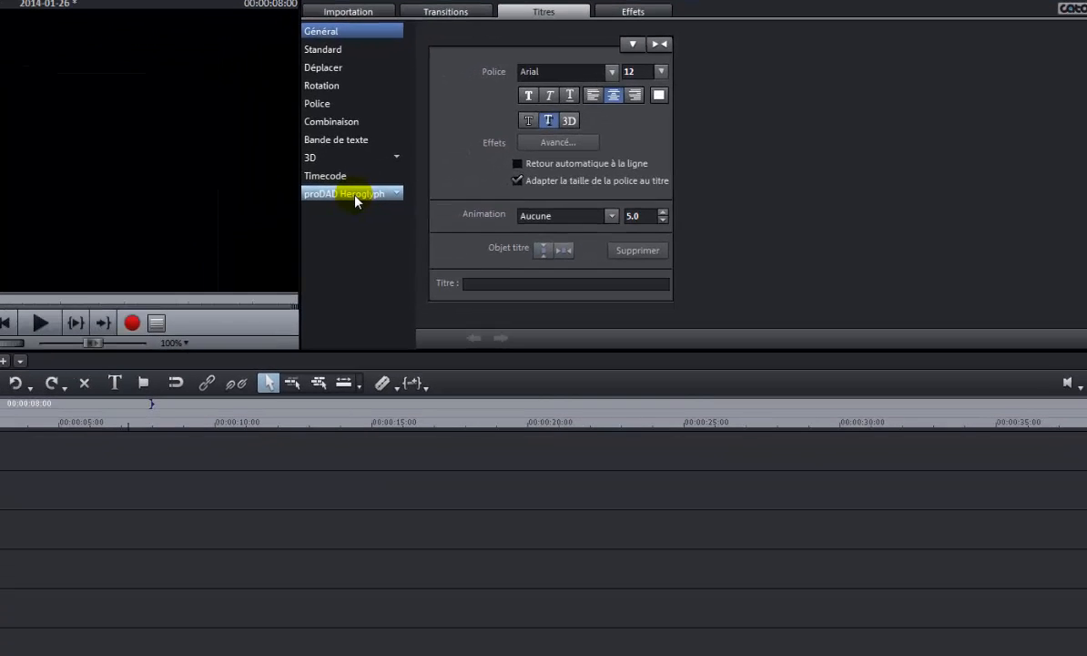
pyautogui.click(355, 194)
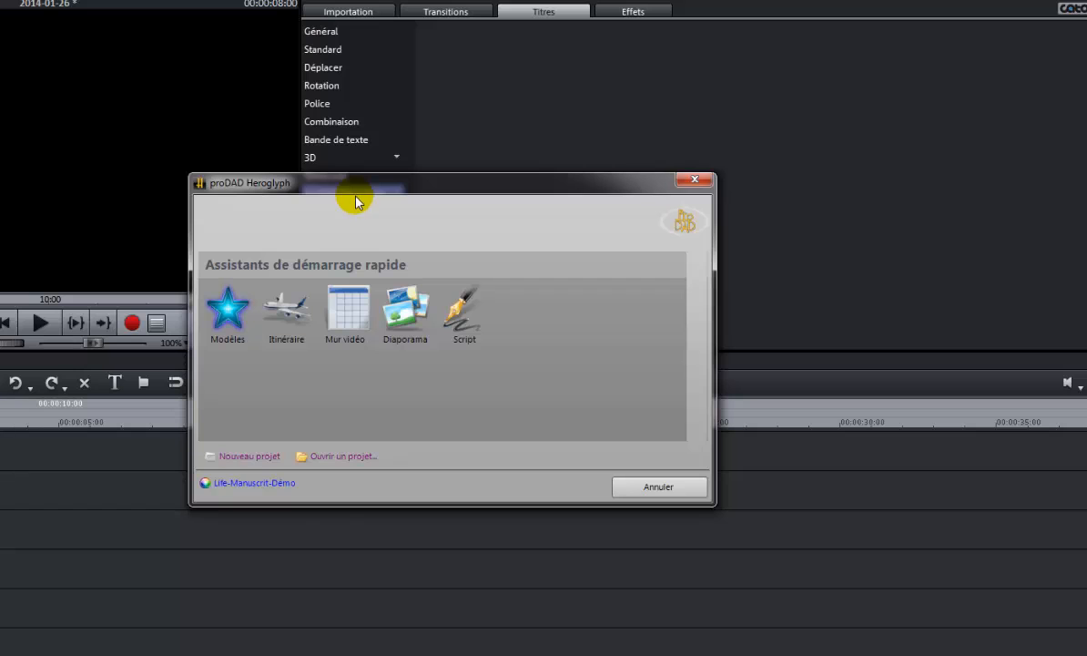
pyautogui.click(342, 322)
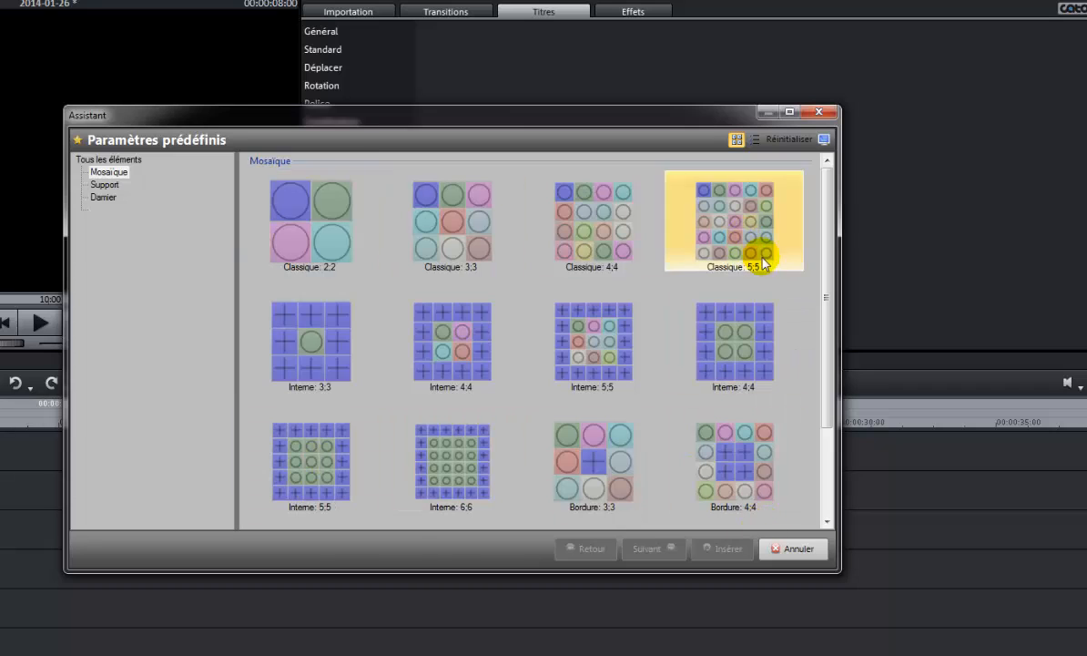
# - Look through the Support and Damier presets, and choose the Classique 3;3 preset from Mosaïque for the video wall
pyautogui.click(104, 185)
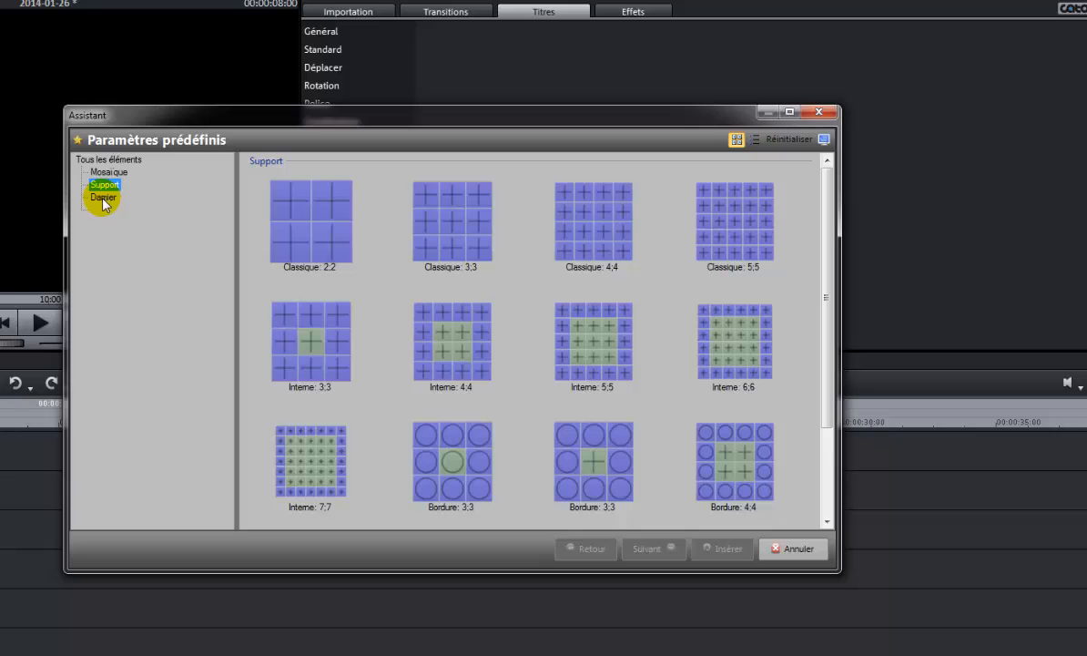
pyautogui.click(103, 198)
pyautogui.click(110, 172)
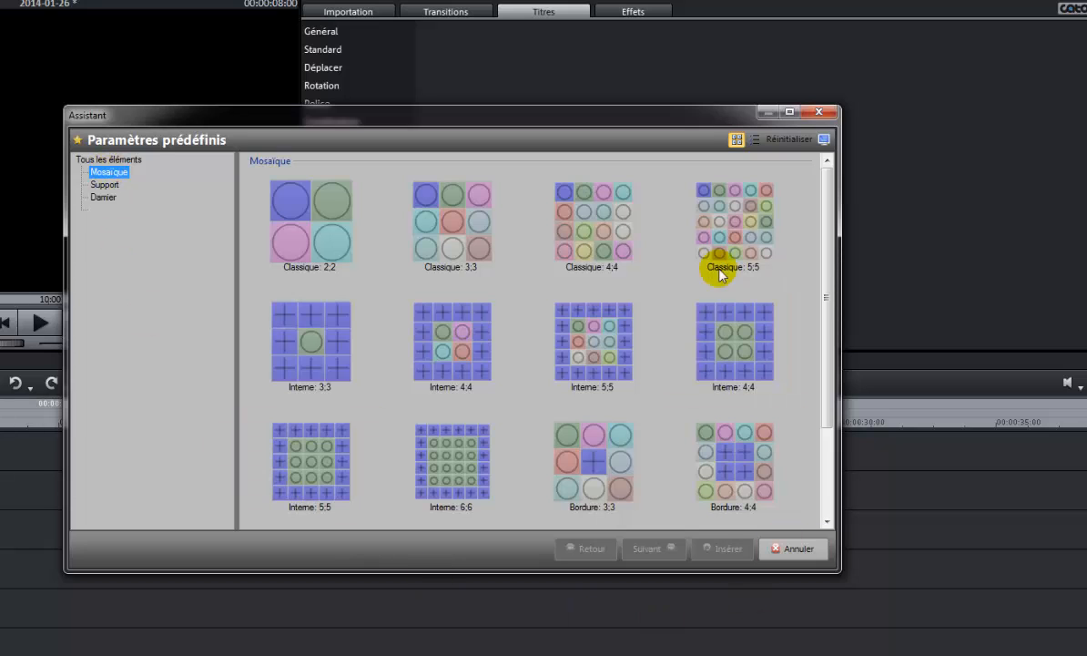
pyautogui.click(463, 232)
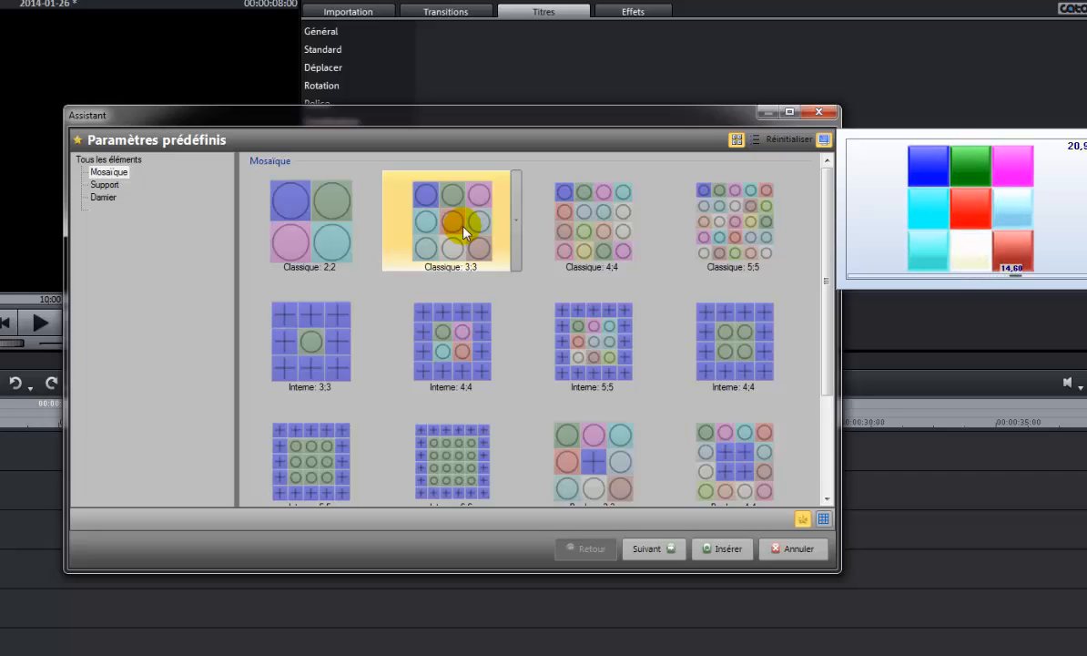
pyautogui.click(658, 552)
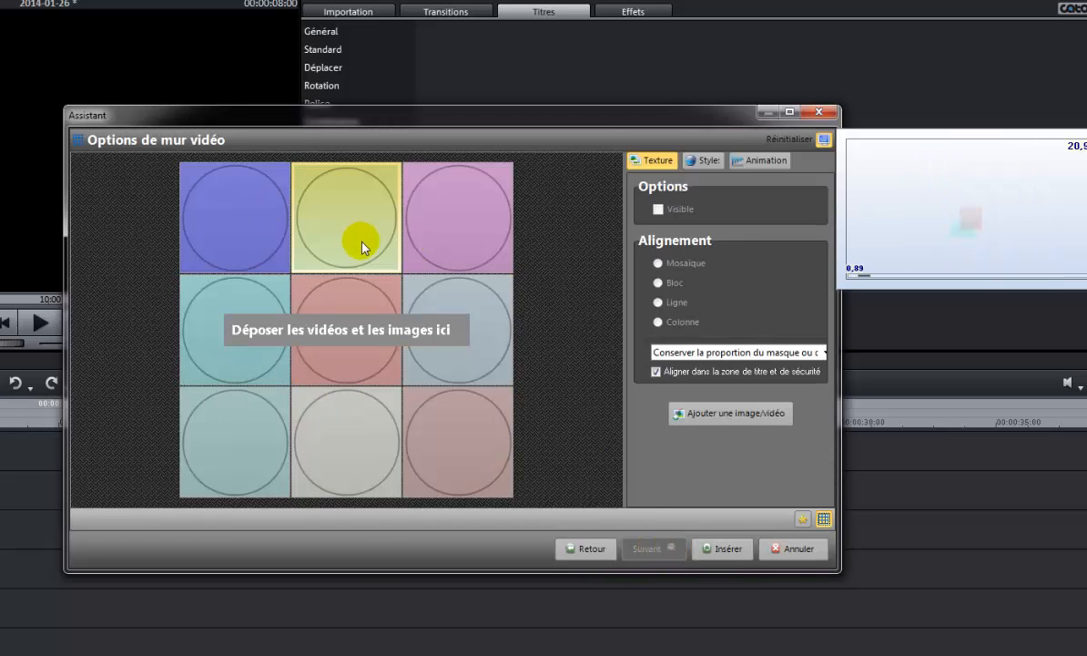
# - Fill the wall with nine photos hebus images: orange tree, red flower, sunset lake, purple droplet, grasshopper, cat, white seed, green caterpillar and blue flower
pyautogui.click(719, 415)
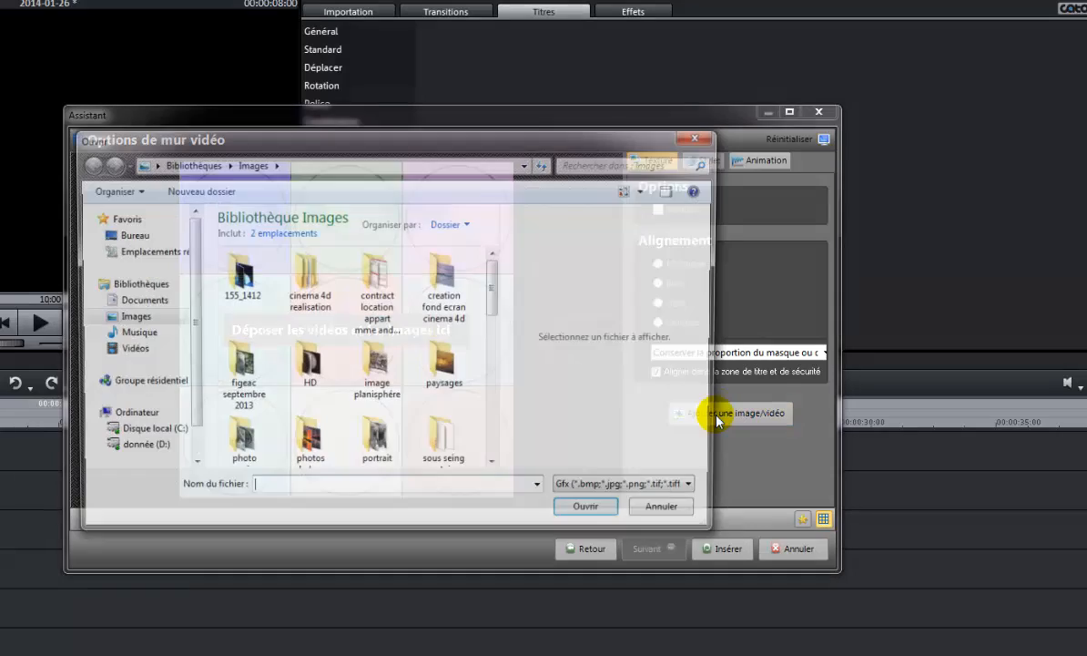
pyautogui.doubleClick(309, 442)
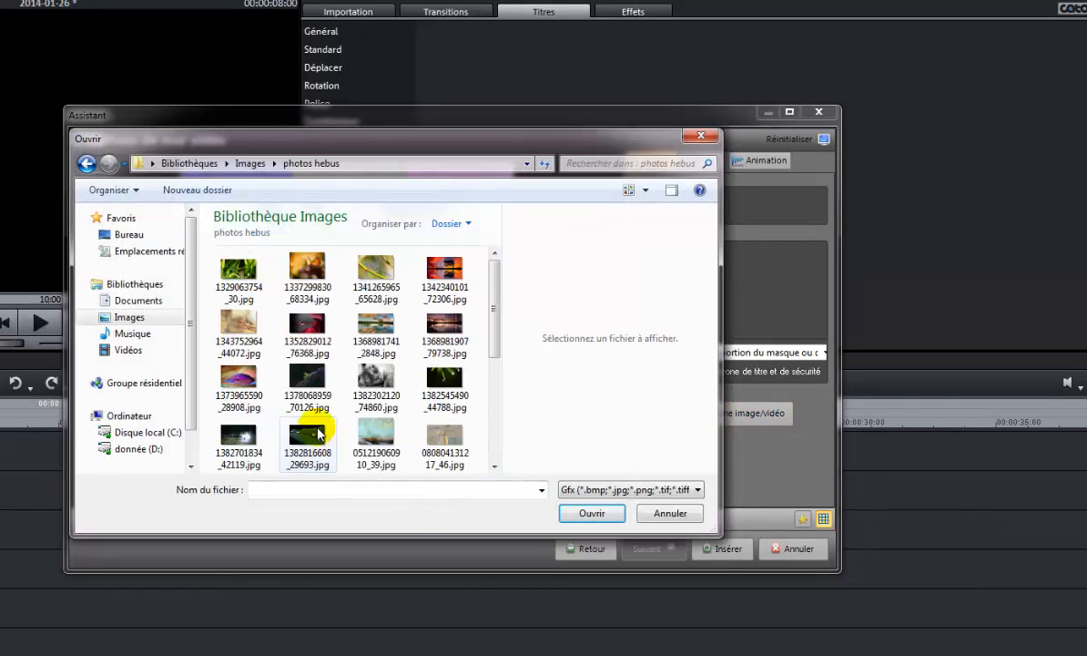
pyautogui.click(419, 283)
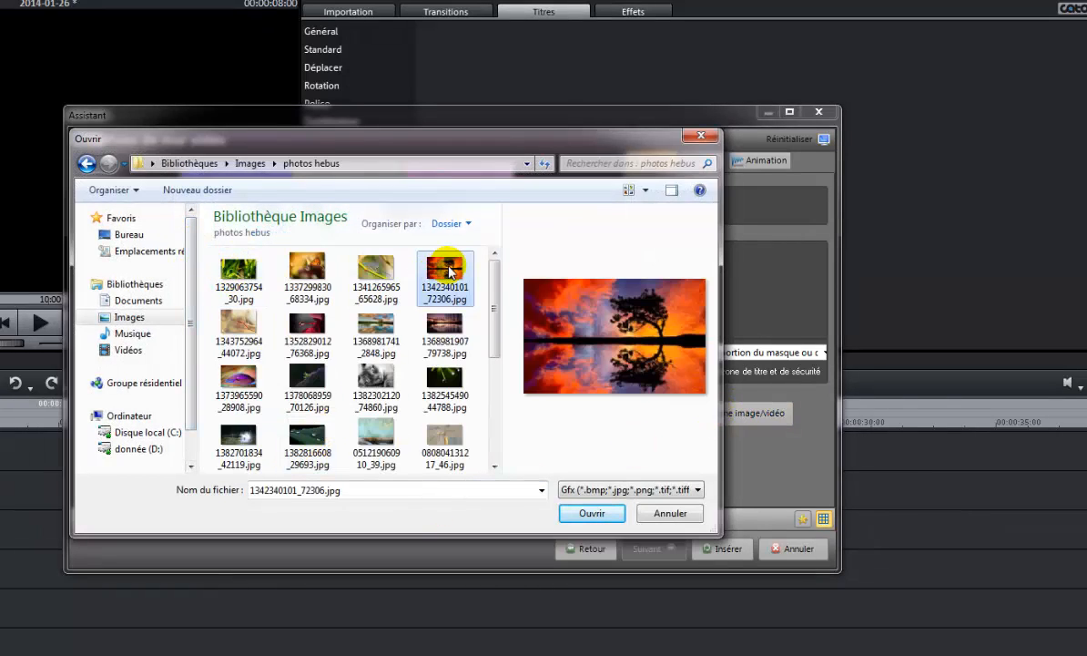
pyautogui.keyDown('ctrl'); pyautogui.click(237, 378); pyautogui.keyUp('ctrl')
pyautogui.keyDown('ctrl'); pyautogui.click(296, 344); pyautogui.keyUp('ctrl')
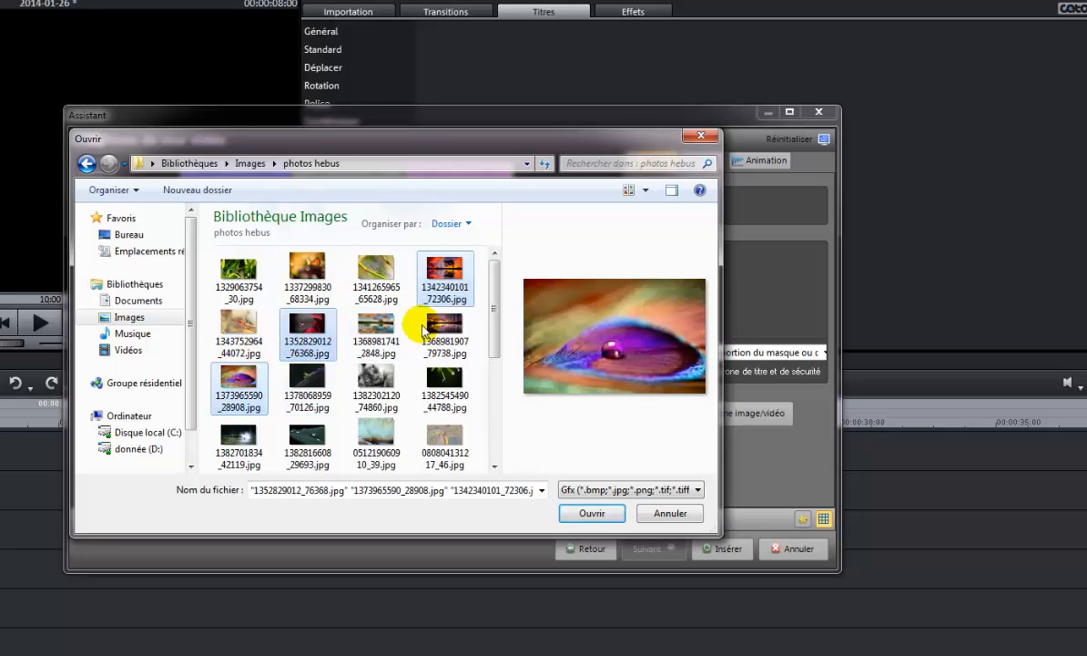
pyautogui.keyDown('ctrl'); pyautogui.click(443, 328); pyautogui.keyUp('ctrl')
pyautogui.keyDown('ctrl'); pyautogui.click(376, 381); pyautogui.keyUp('ctrl')
pyautogui.keyDown('ctrl'); pyautogui.click(228, 435); pyautogui.keyUp('ctrl')
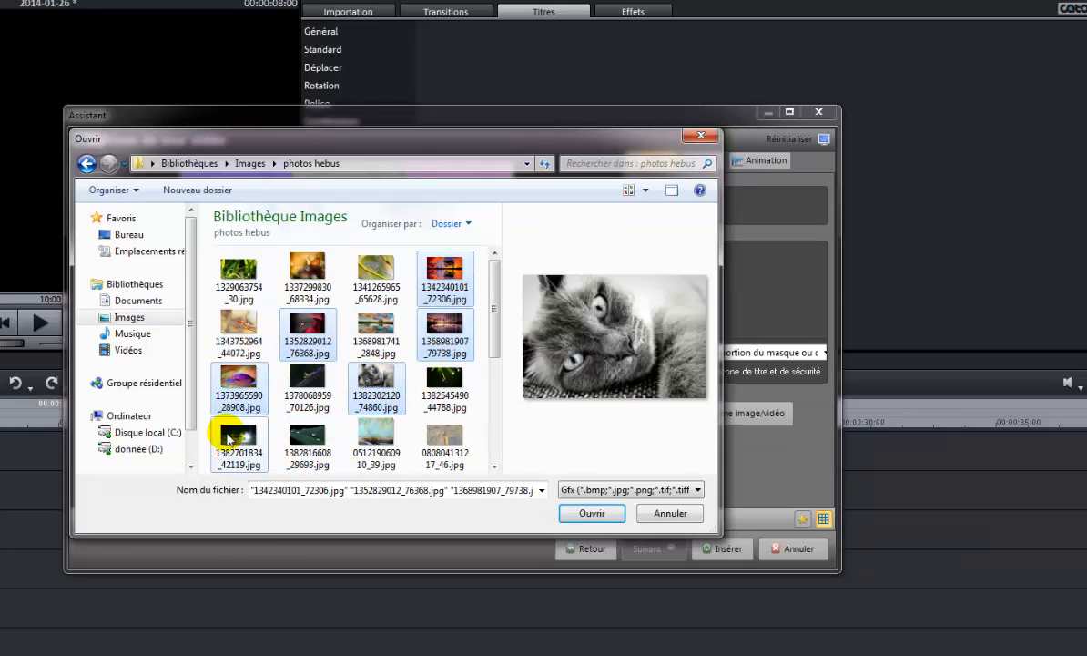
pyautogui.keyDown('ctrl'); pyautogui.click(315, 377); pyautogui.keyUp('ctrl')
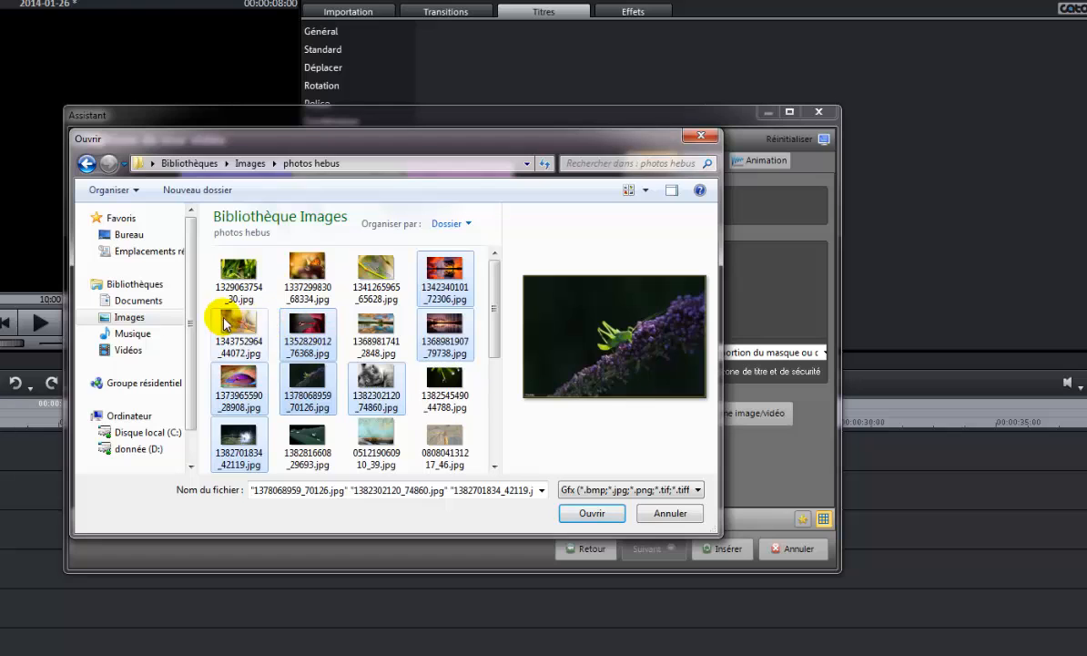
pyautogui.moveTo(492, 319); pyautogui.dragTo(492, 410)
pyautogui.keyDown('ctrl'); pyautogui.click(307, 426); pyautogui.keyUp('ctrl')
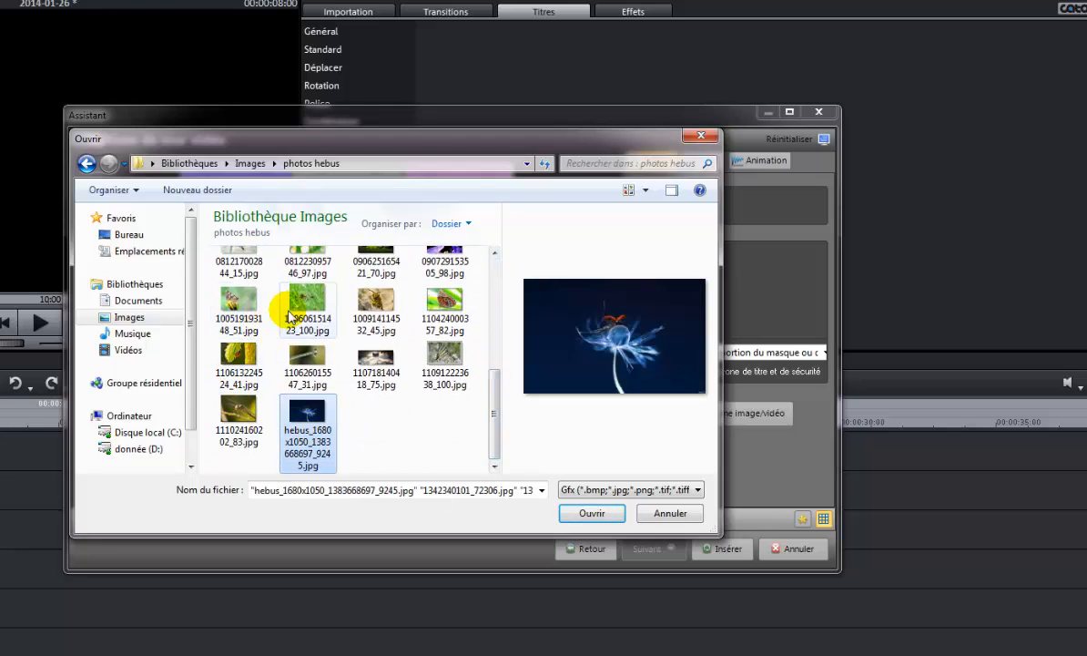
pyautogui.moveTo(492, 410); pyautogui.dragTo(493, 364)
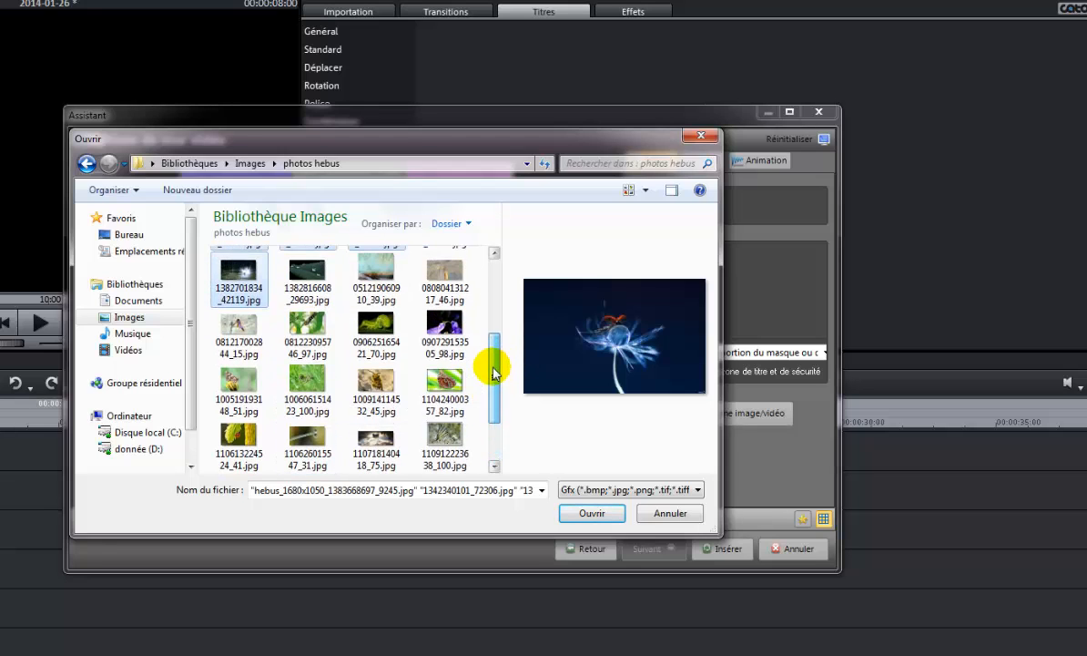
pyautogui.keyDown('ctrl'); pyautogui.click(382, 335); pyautogui.keyUp('ctrl')
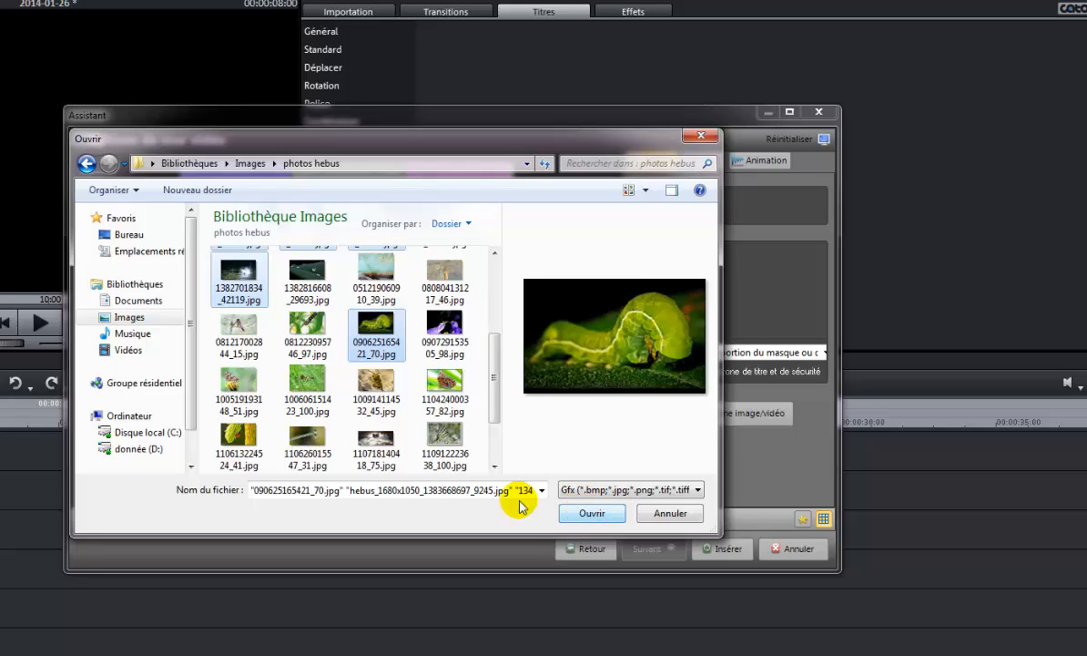
pyautogui.click(590, 515)
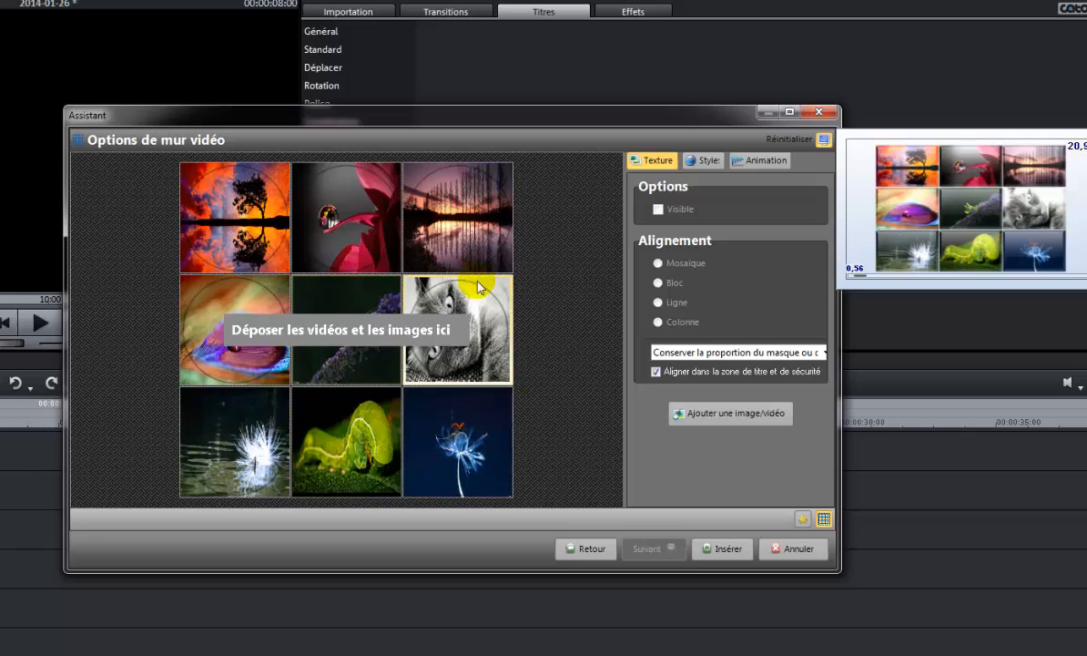
# - Try the dark-shadowed Divers style on the wall images, and apply the second Proéminent style with the cyan outline instead
pyautogui.click(658, 210)
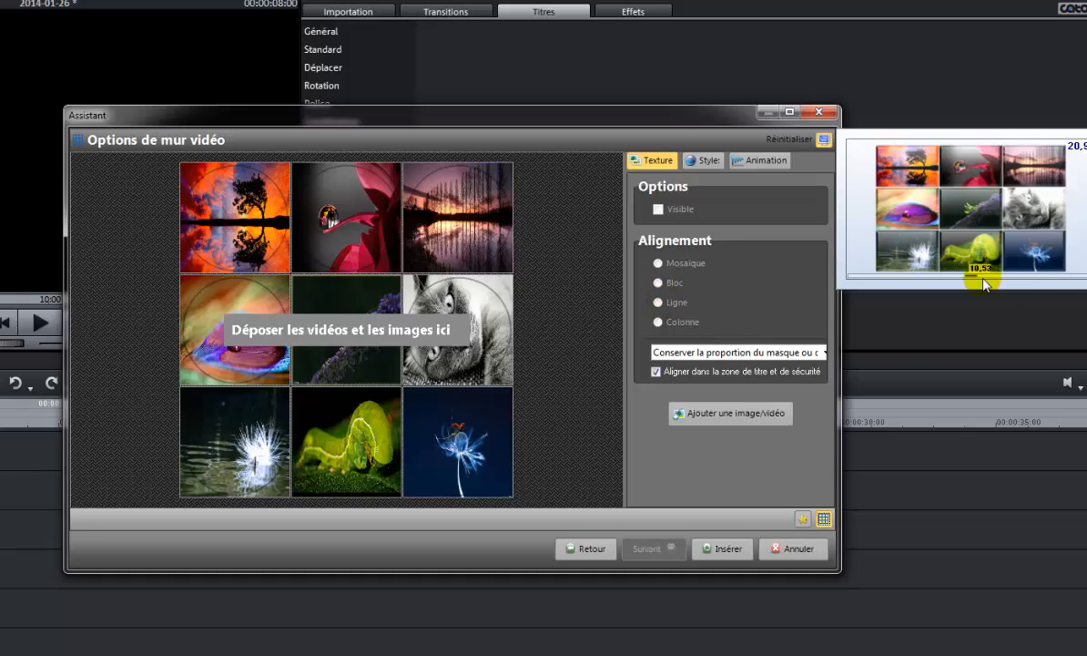
pyautogui.click(658, 209)
pyautogui.click(703, 161)
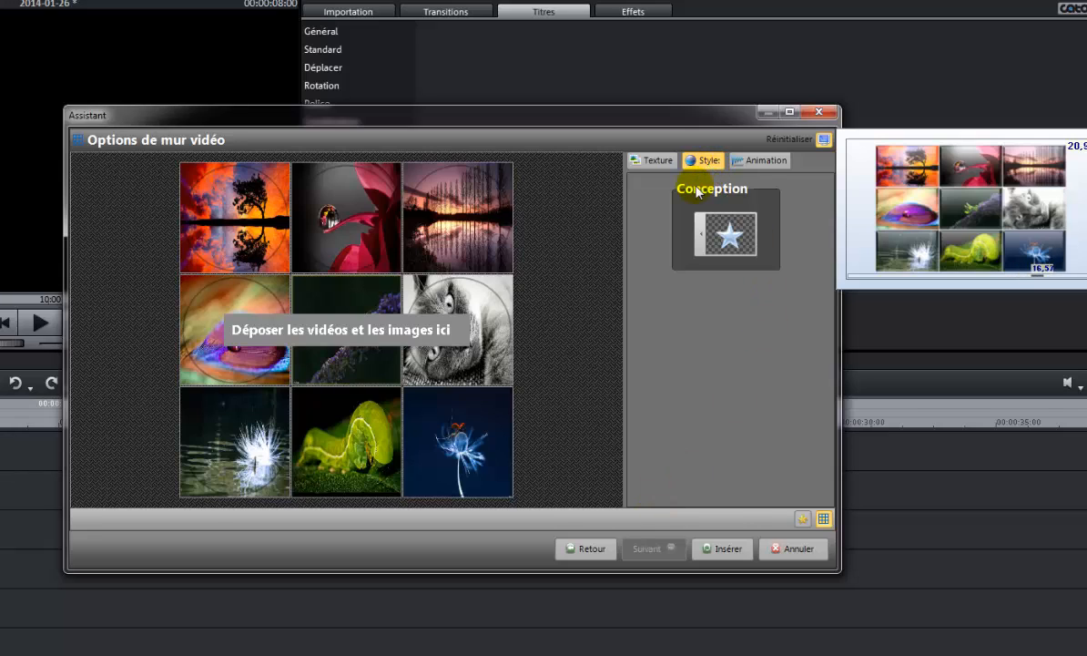
pyautogui.click(699, 238)
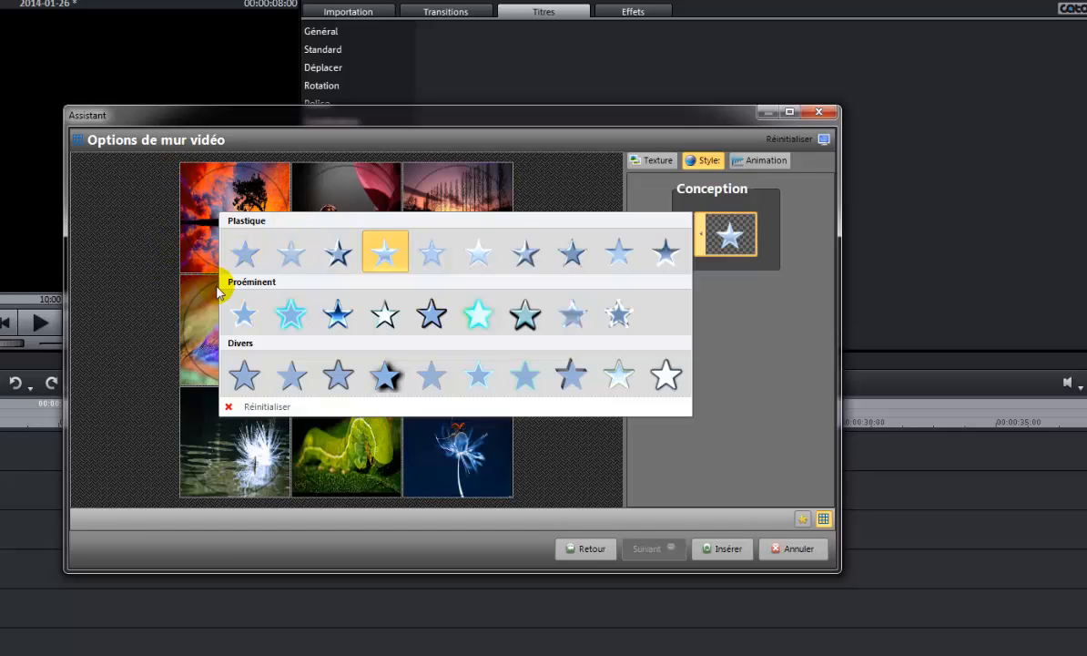
pyautogui.click(387, 376)
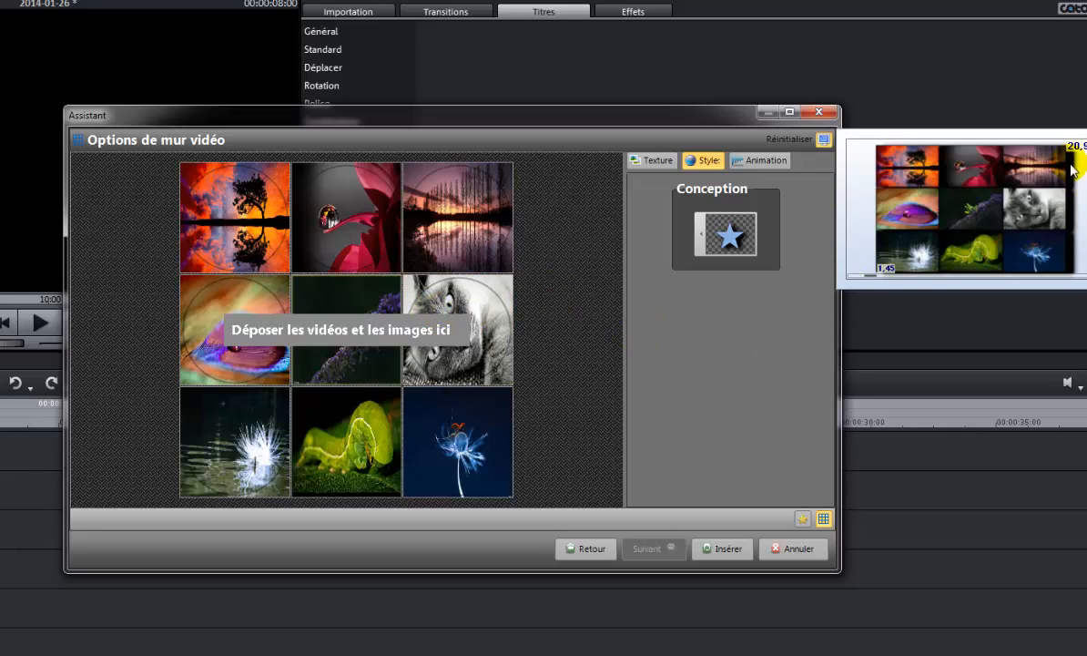
pyautogui.click(701, 240)
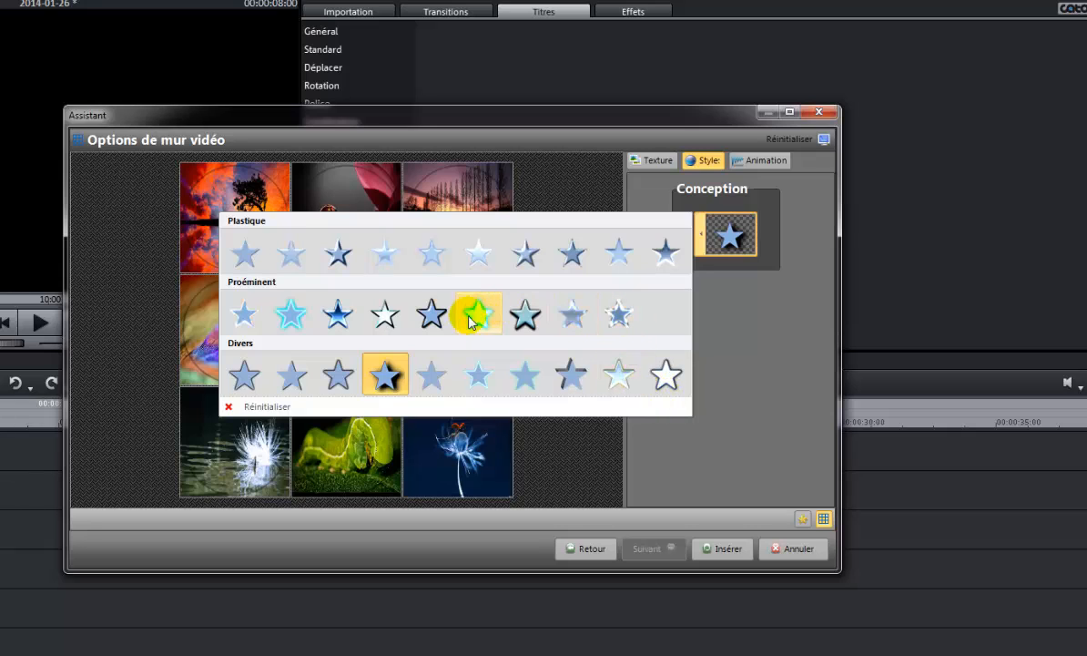
pyautogui.click(290, 314)
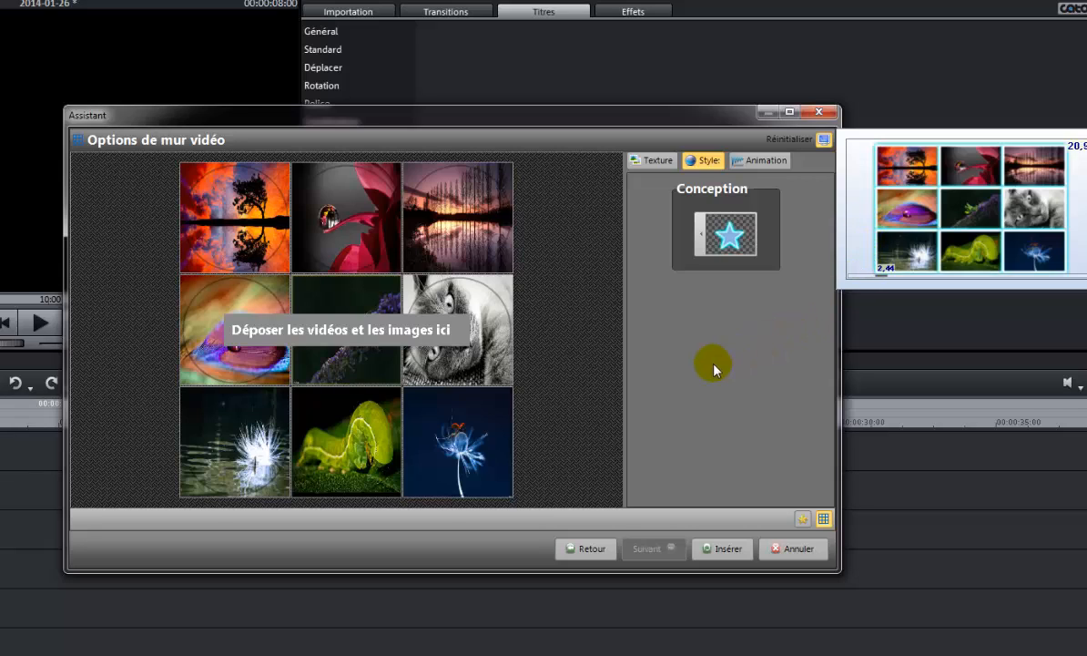
# - Animate the wall with Fondu avant et arrière, using the scattered-tiles Classique effect for Intérieur
pyautogui.click(758, 162)
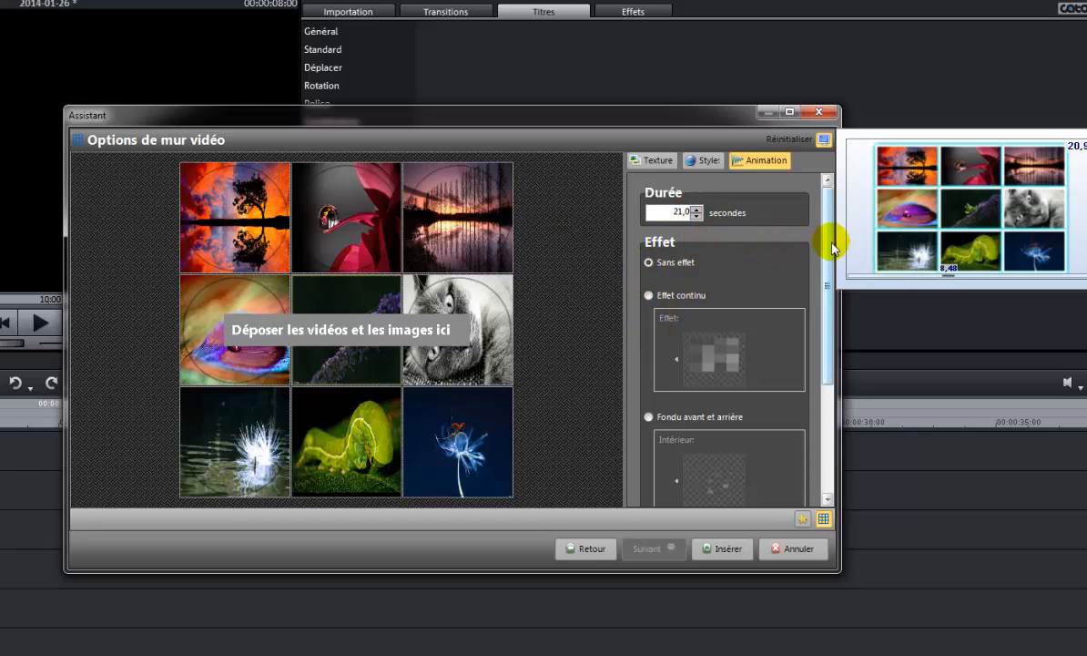
pyautogui.scroll(-5, 825, 292)
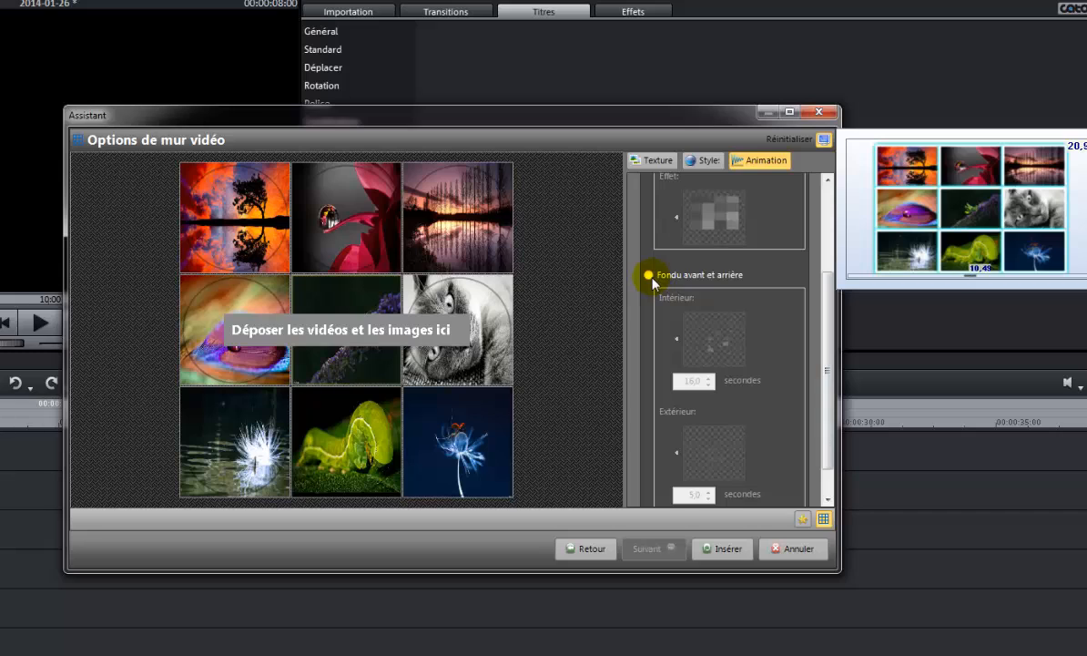
pyautogui.click(648, 275)
pyautogui.click(678, 342)
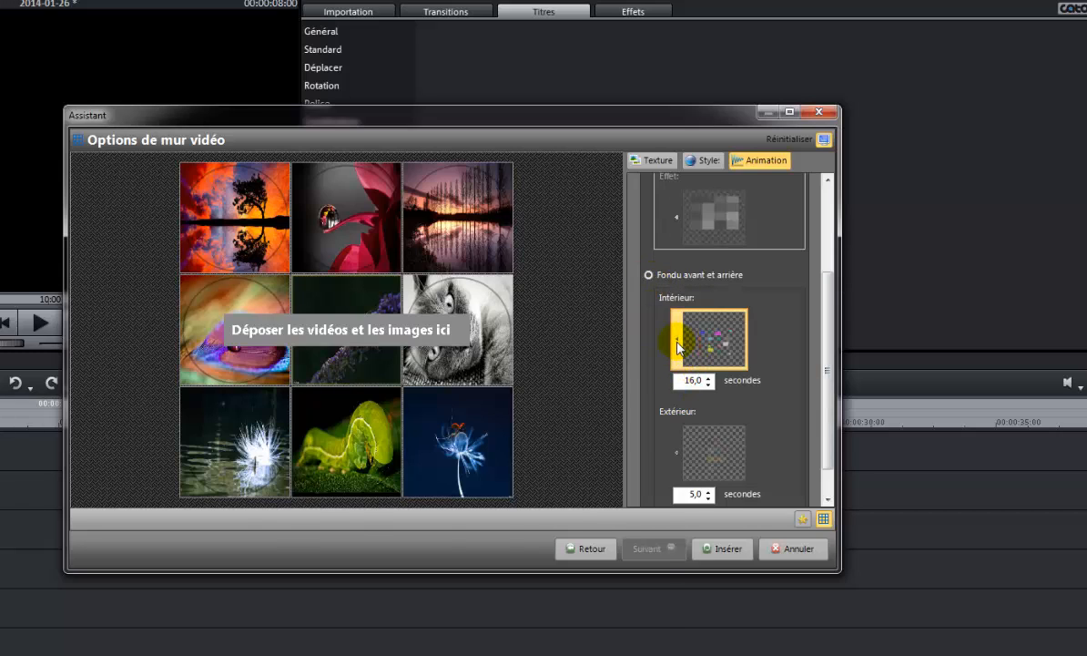
pyautogui.click(678, 344)
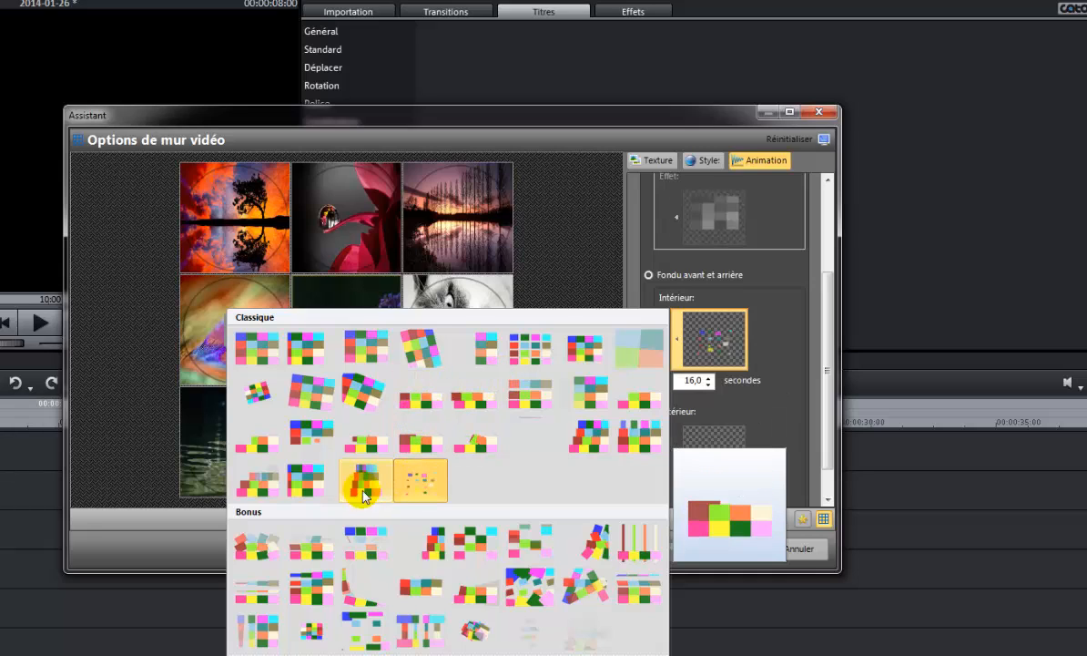
pyautogui.click(418, 492)
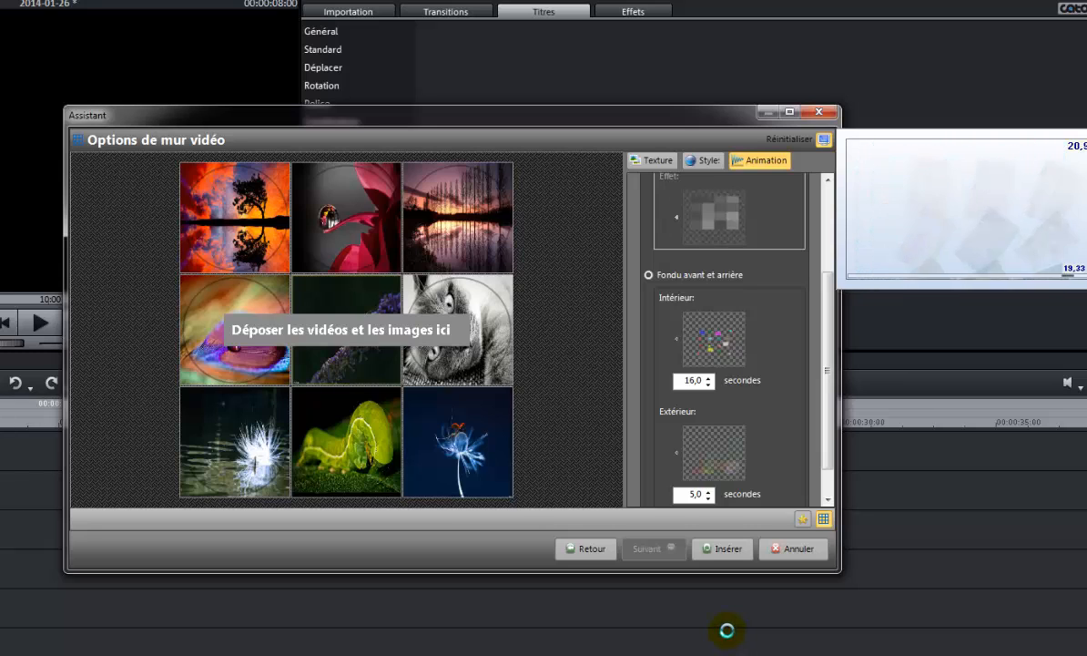
# - Choose an Extérieur effect, set the fades to 12 seconds for Intérieur and 7 seconds for Extérieur, and insert the video wall
pyautogui.click(679, 446)
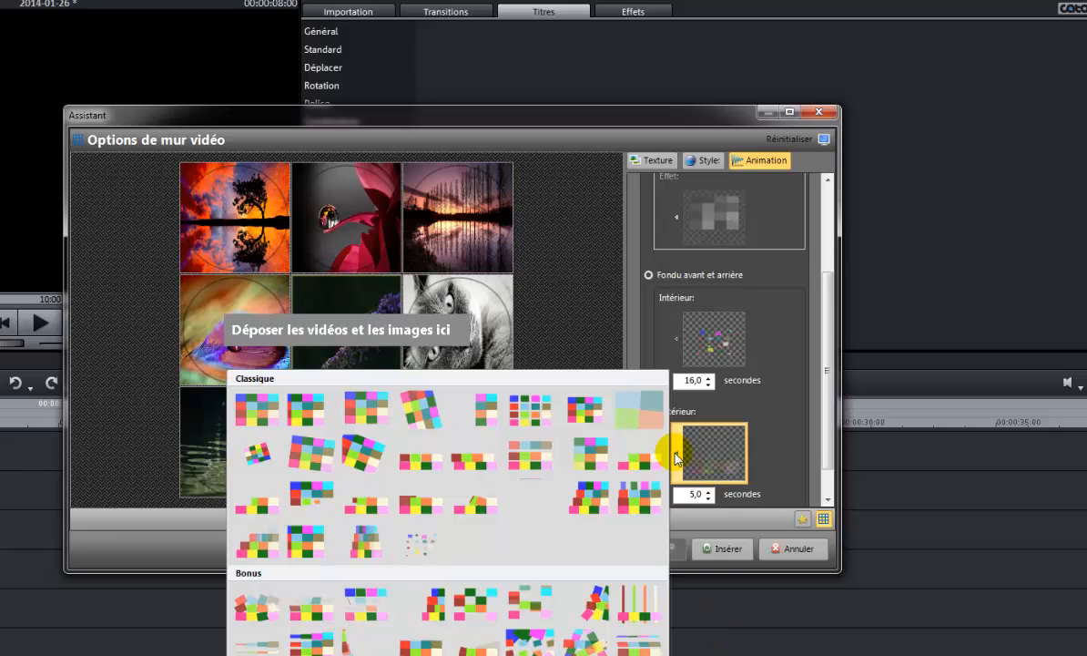
pyautogui.click(666, 653)
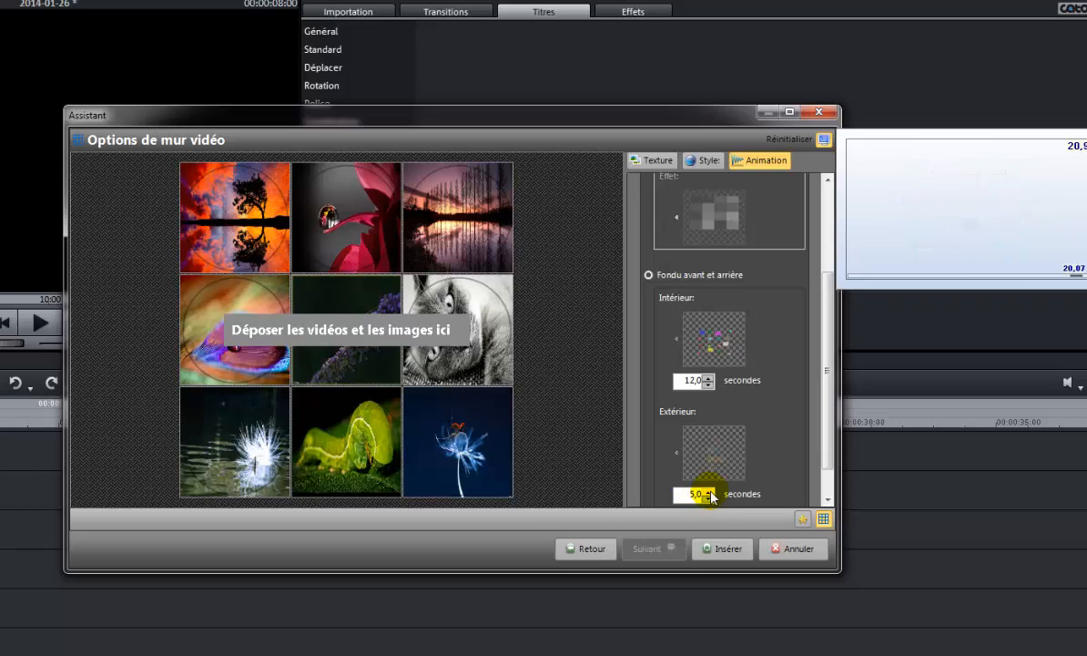
pyautogui.click(710, 498)
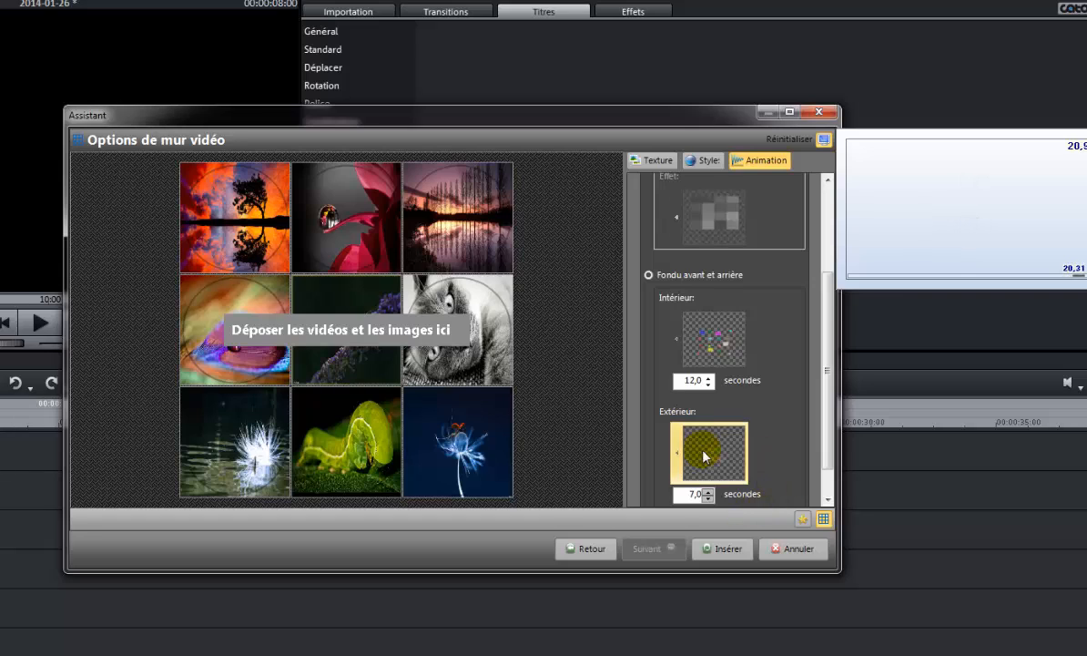
pyautogui.click(719, 548)
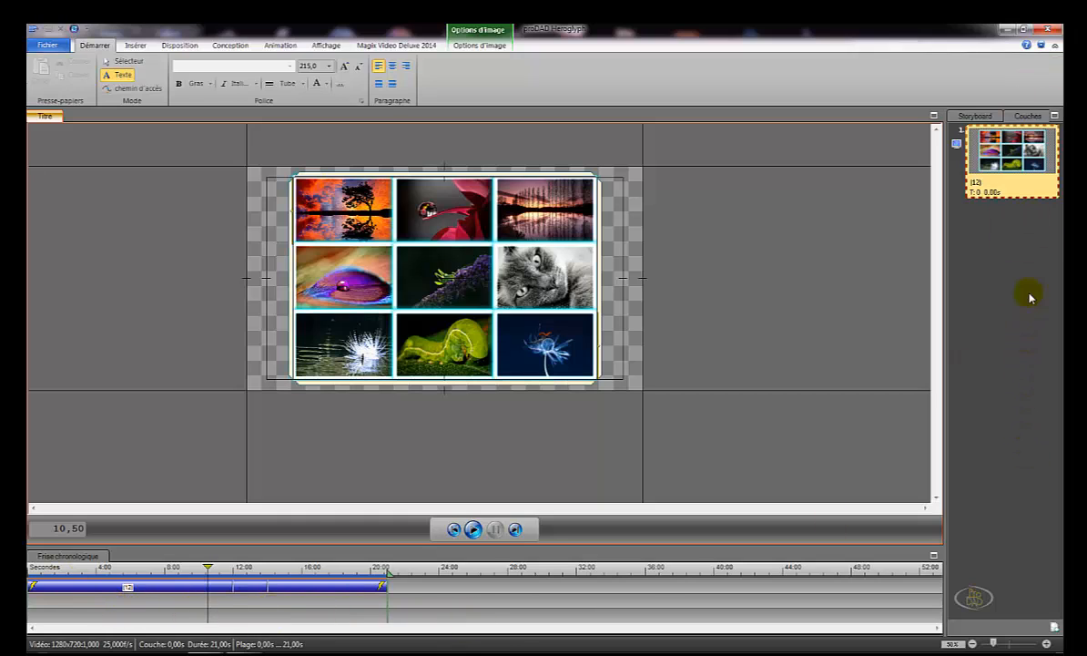
# - Show the storyboard and add a new timeline object on the empty track below the video wall, starting at about 1.7 s
pyautogui.click(971, 115)
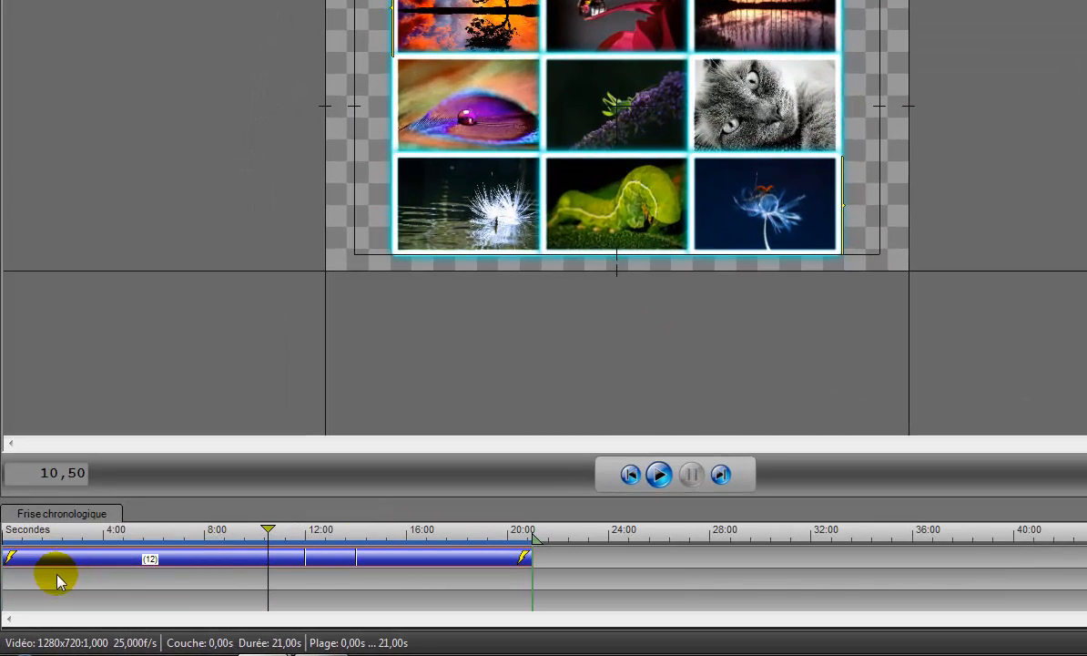
pyautogui.click(55, 584)
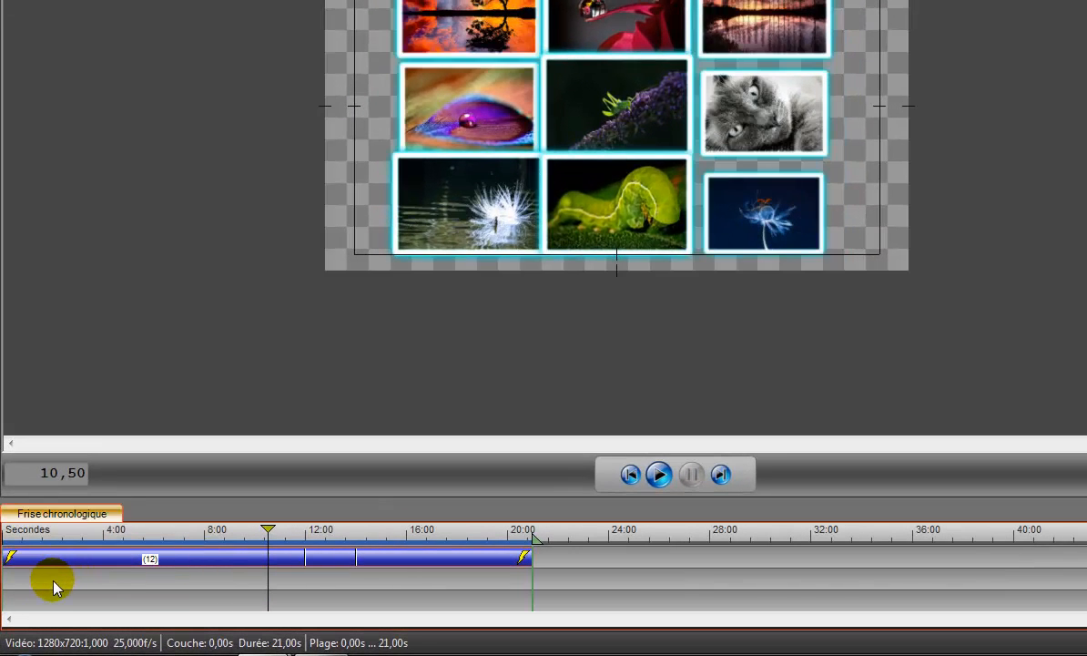
pyautogui.rightClick(48, 584)
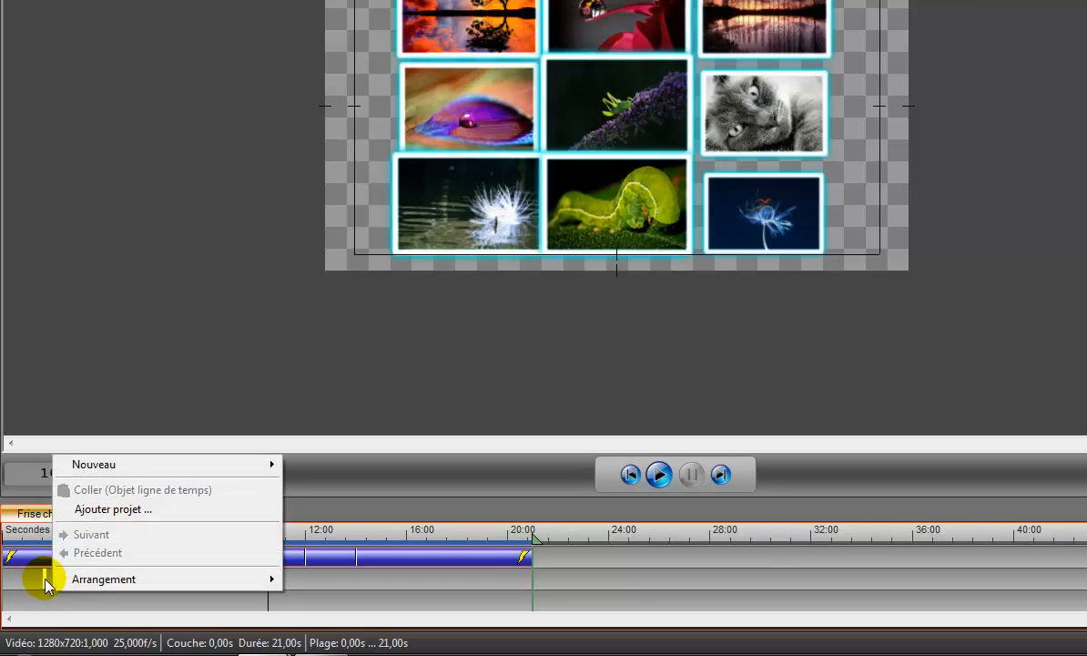
pyautogui.moveTo(126, 468)
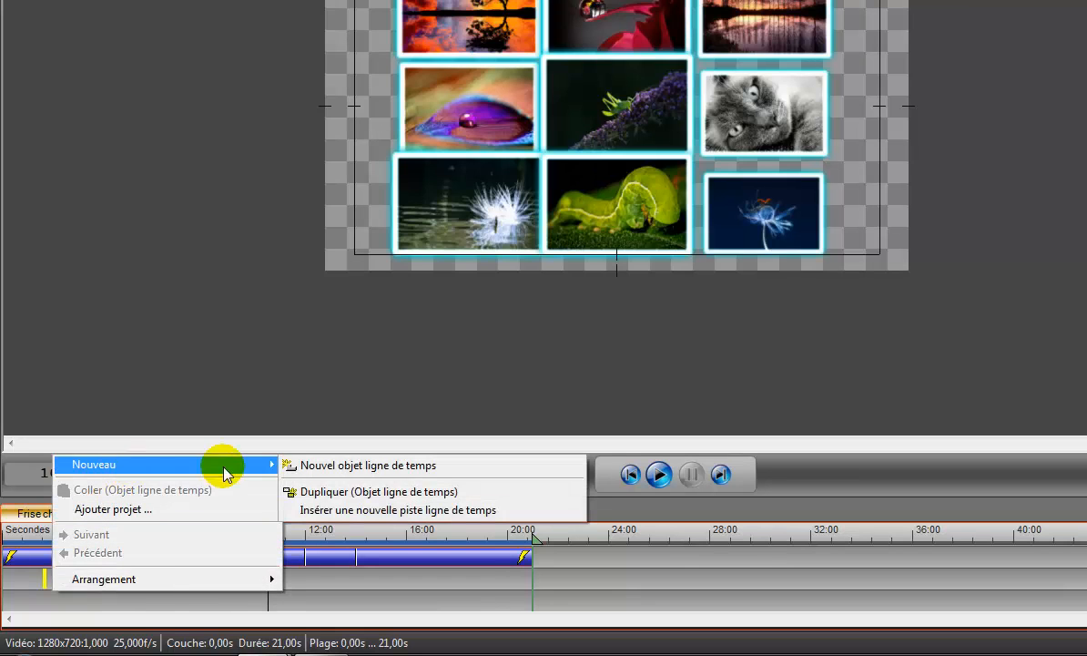
pyautogui.click(313, 466)
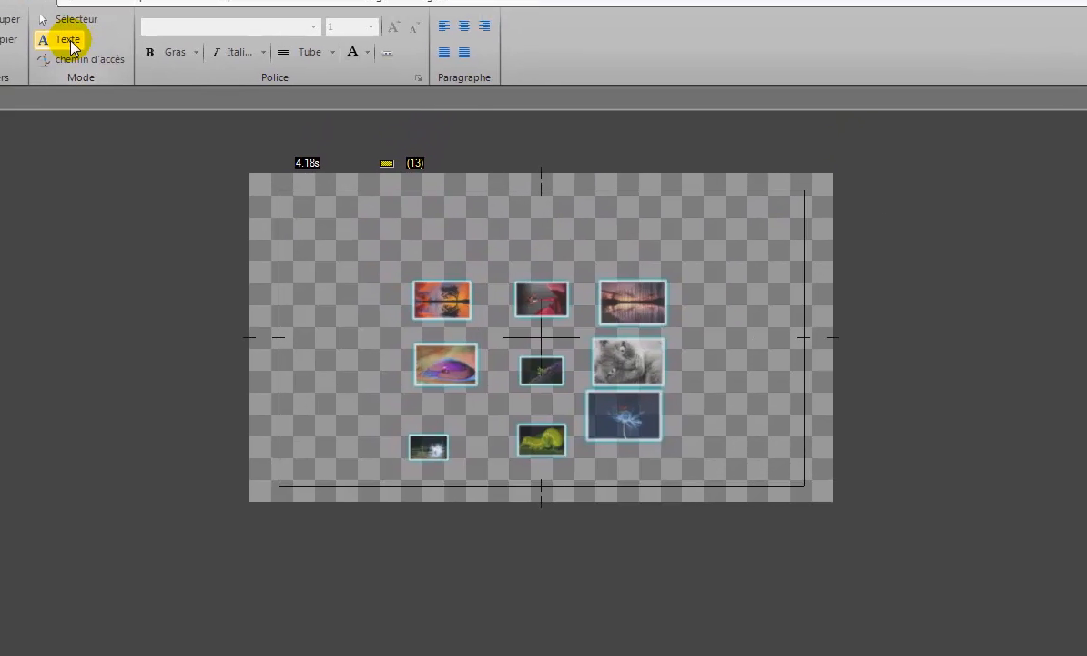
# - Enter the title text "mur d'image" in the new object and move it above the photo wall
pyautogui.click(71, 42)
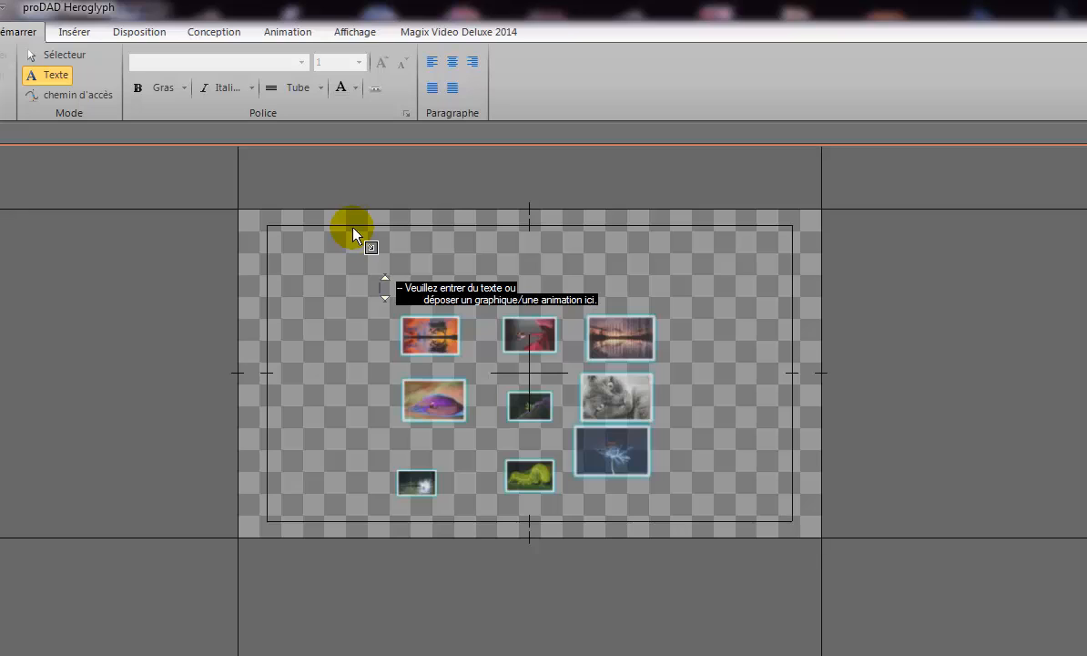
pyautogui.write('mur')
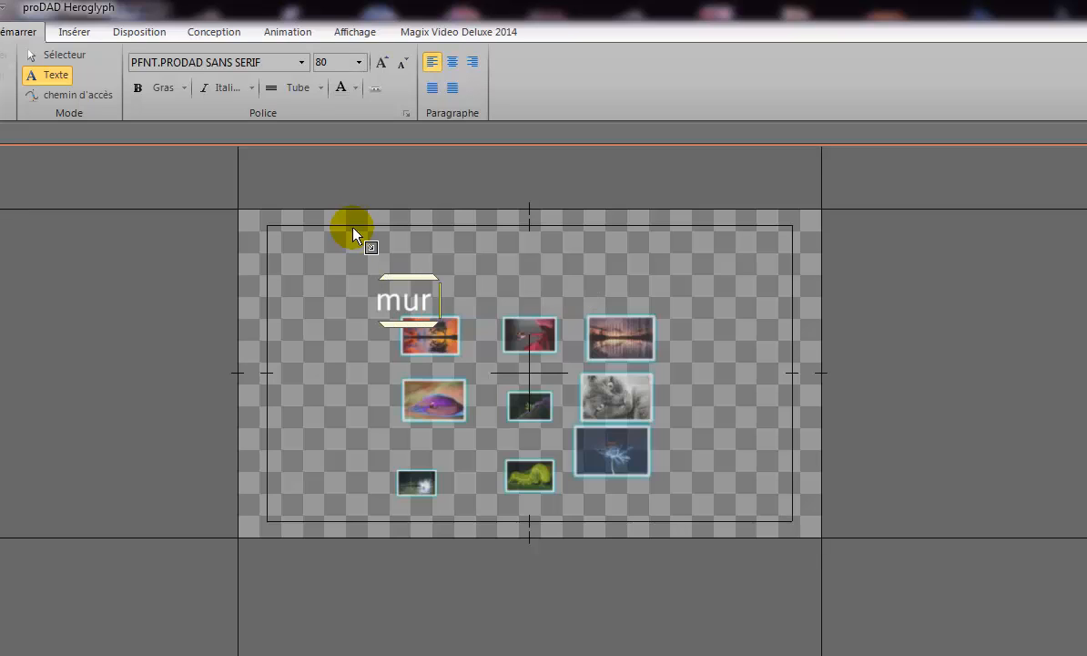
pyautogui.write(" d'image")
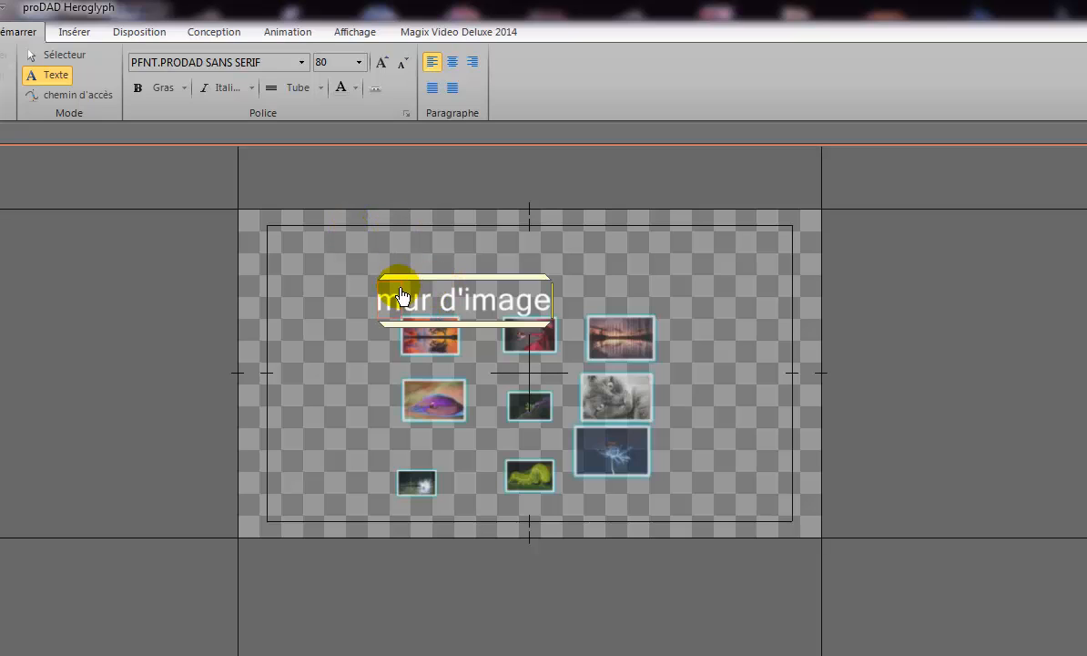
pyautogui.moveTo(388, 320); pyautogui.dragTo(335, 281)
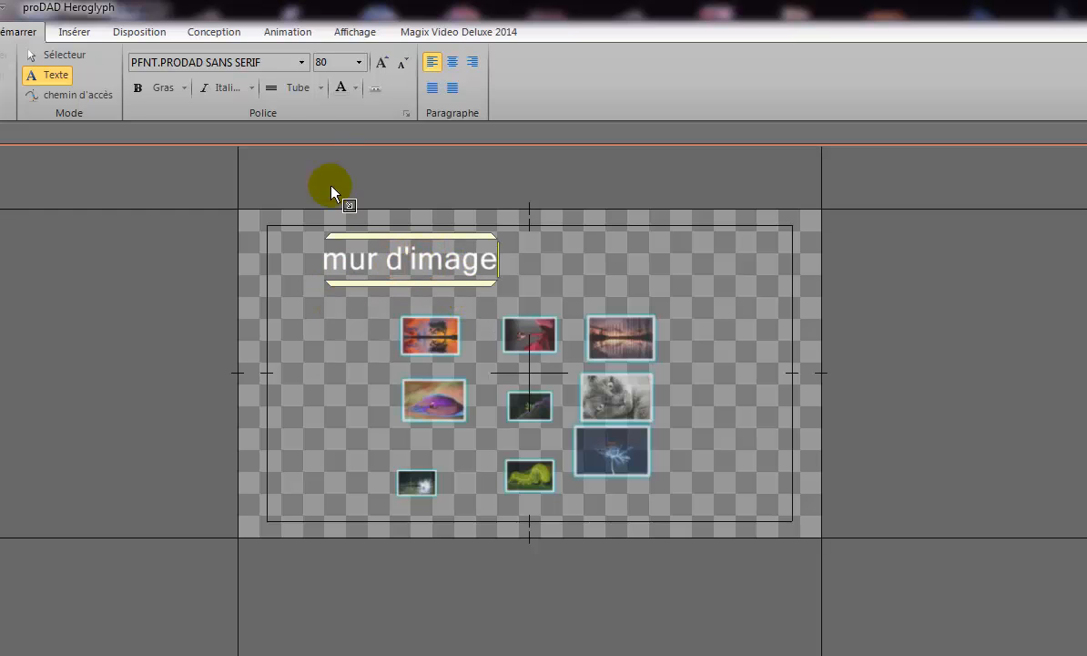
# - Try the Blackadder ITC font on the "mur d'image" title and preview larger text sizes
pyautogui.click(301, 62)
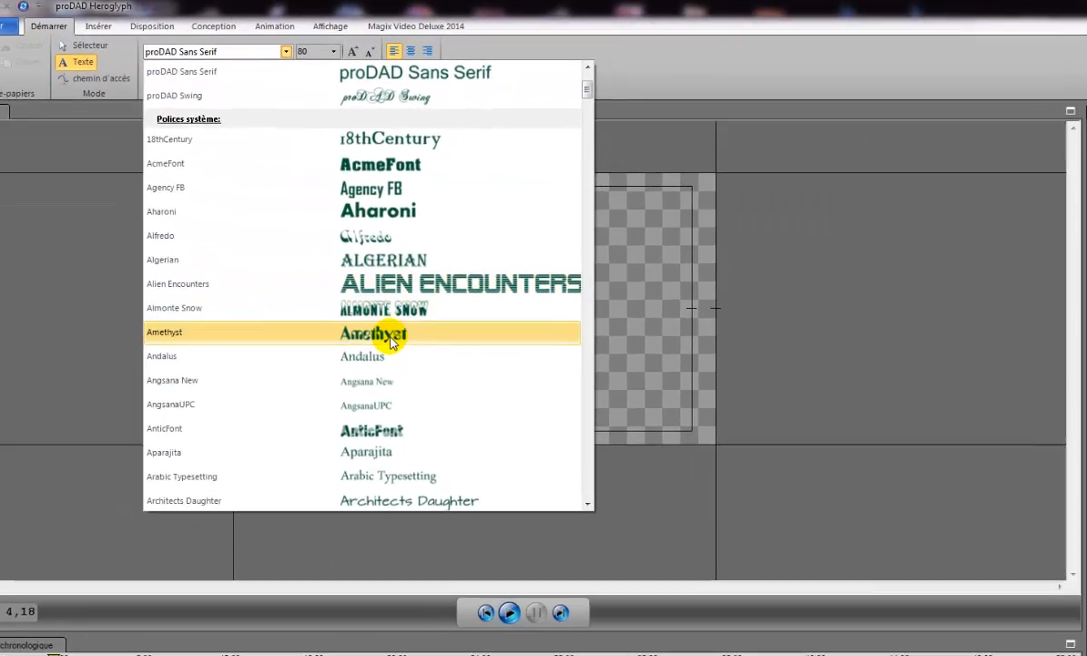
pyautogui.scroll(-12, 391, 341)
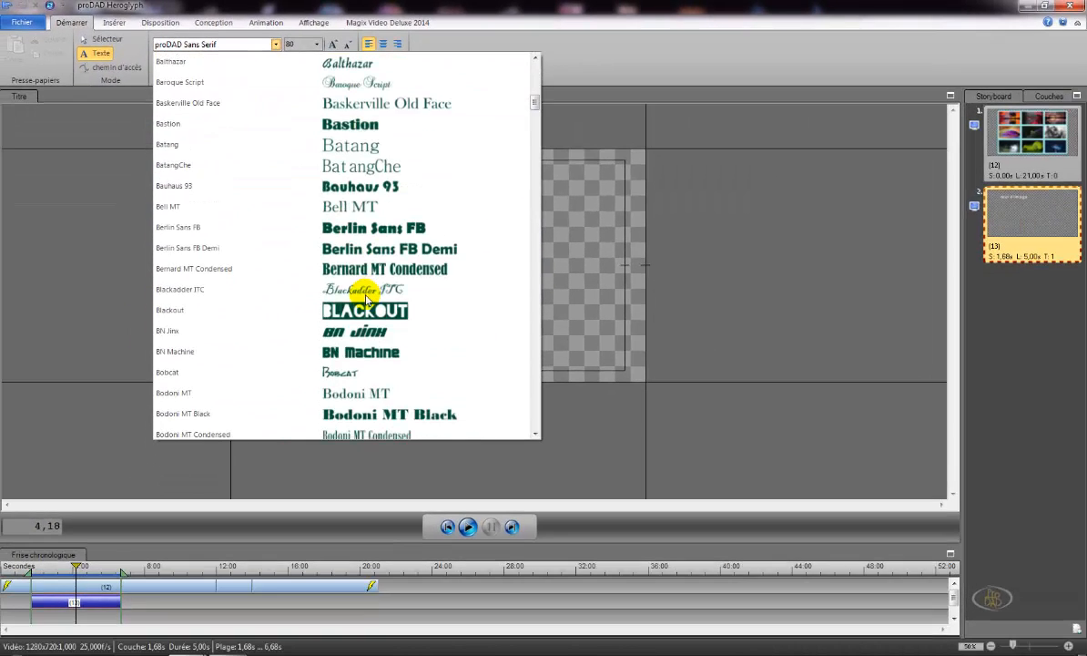
pyautogui.click(365, 290)
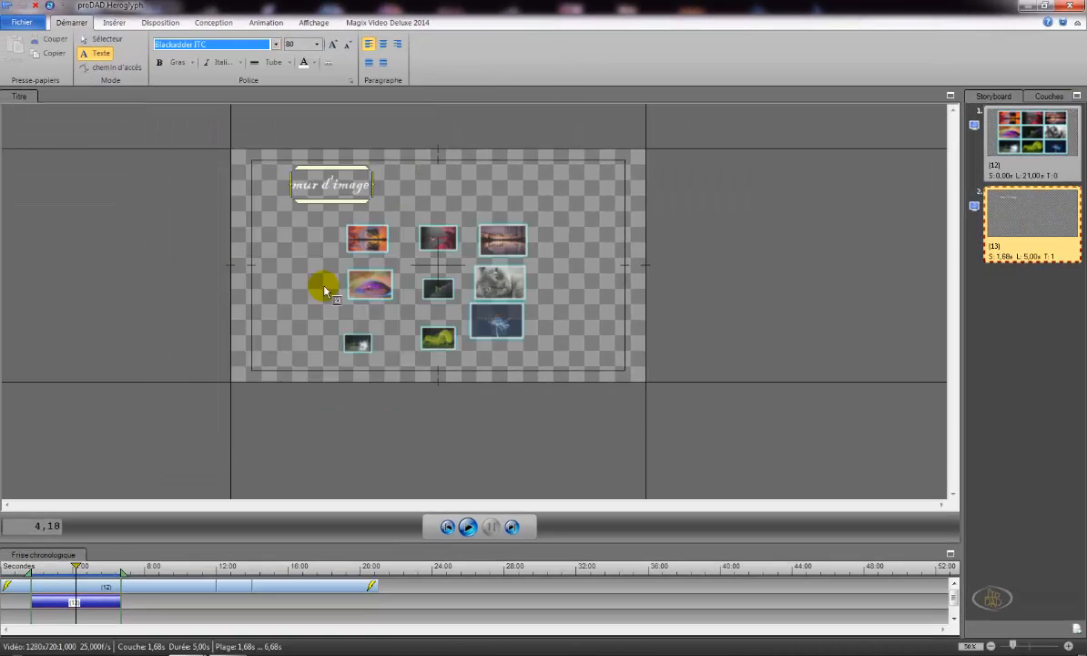
pyautogui.click(317, 44)
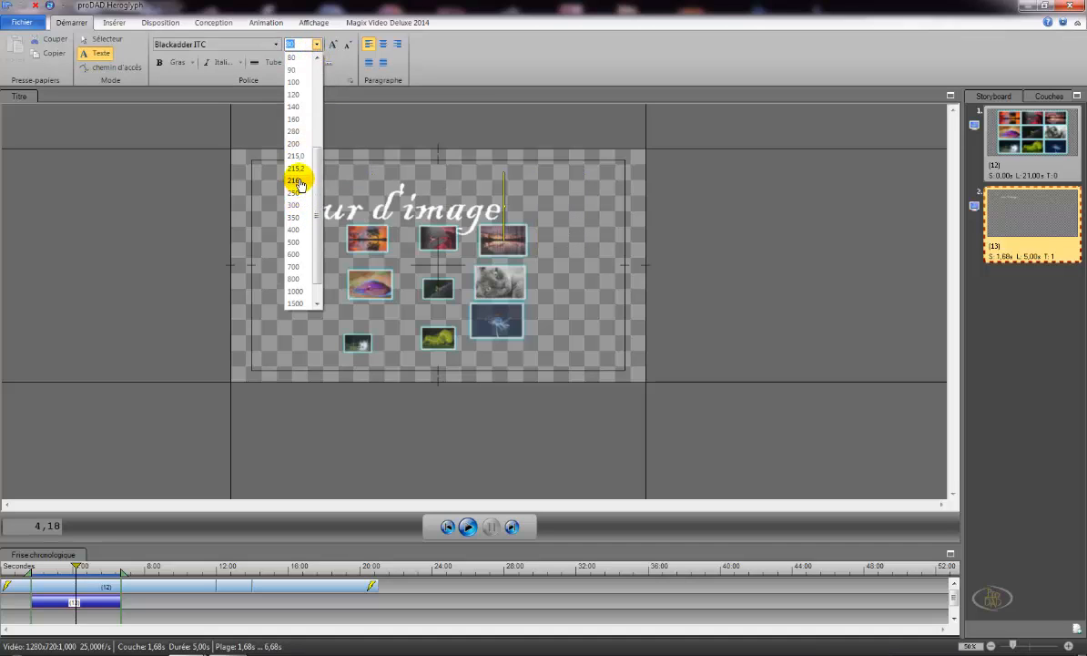
pyautogui.click(277, 44)
# - Set the "mur d'image" title's font to Brussels and its size to 140
pyautogui.click(276, 45)
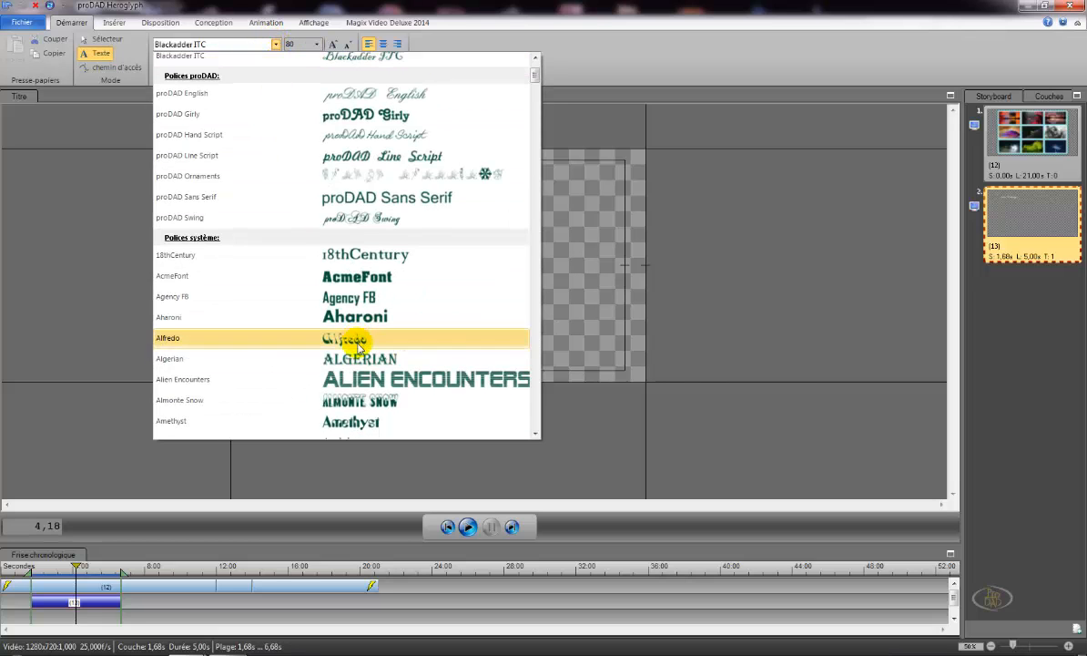
pyautogui.scroll(-10, 357, 351)
pyautogui.scroll(-4, 358, 355)
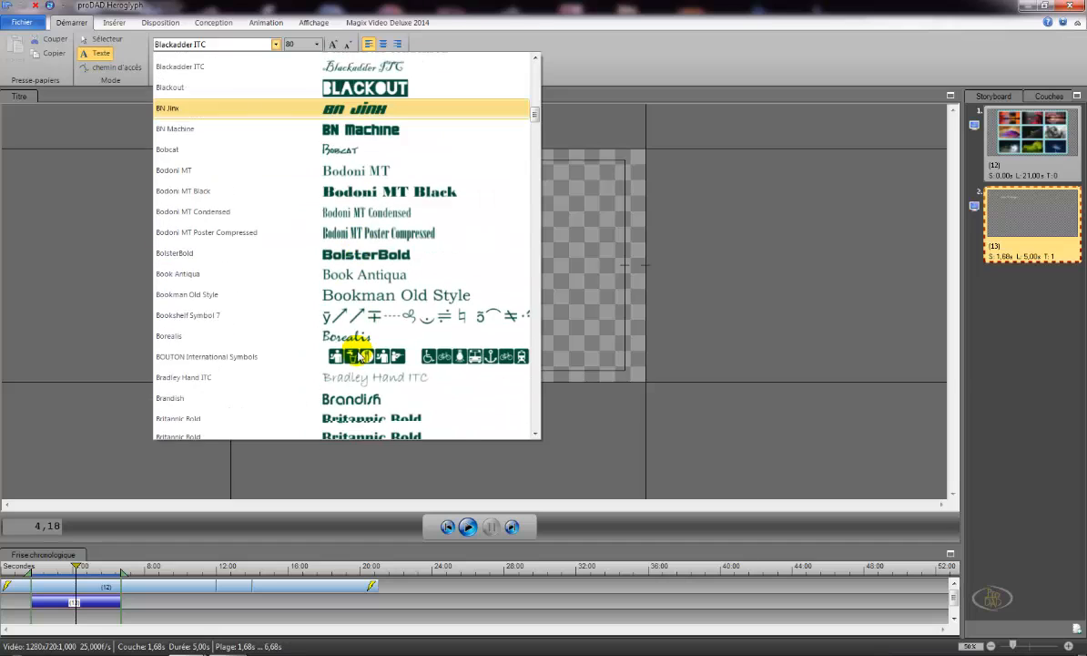
pyautogui.scroll(-3, 360, 355)
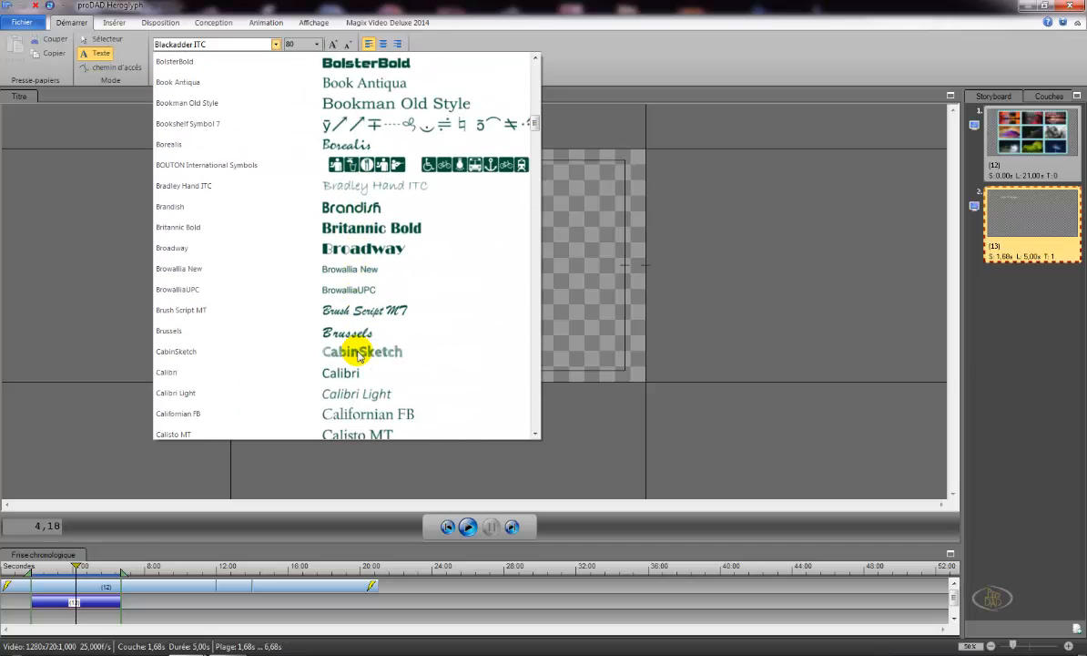
pyautogui.click(332, 330)
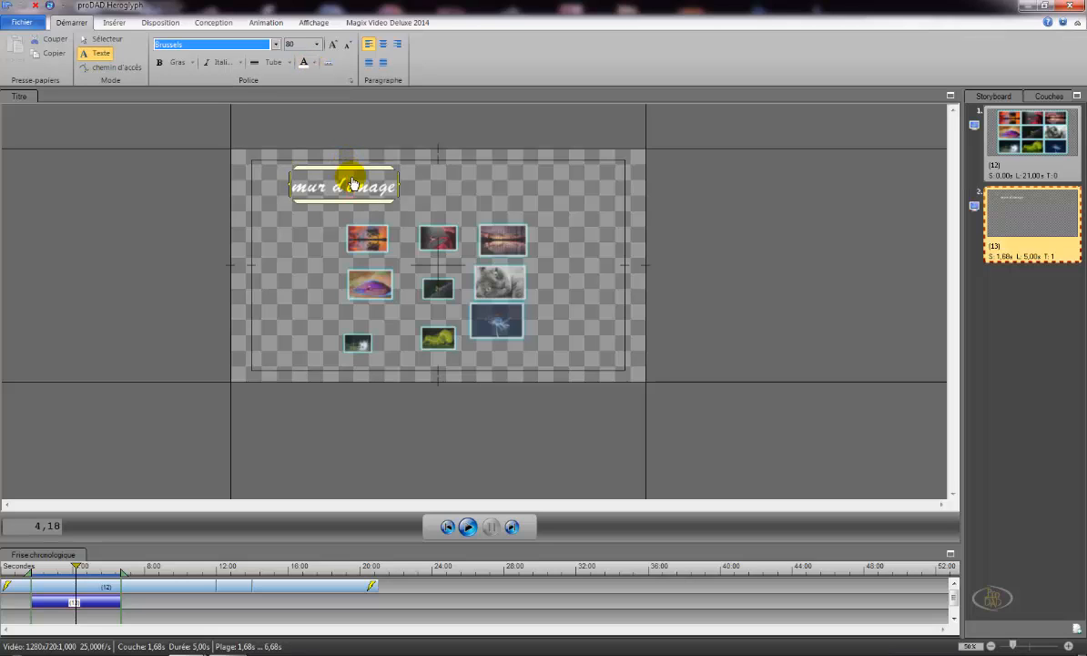
pyautogui.click(315, 44)
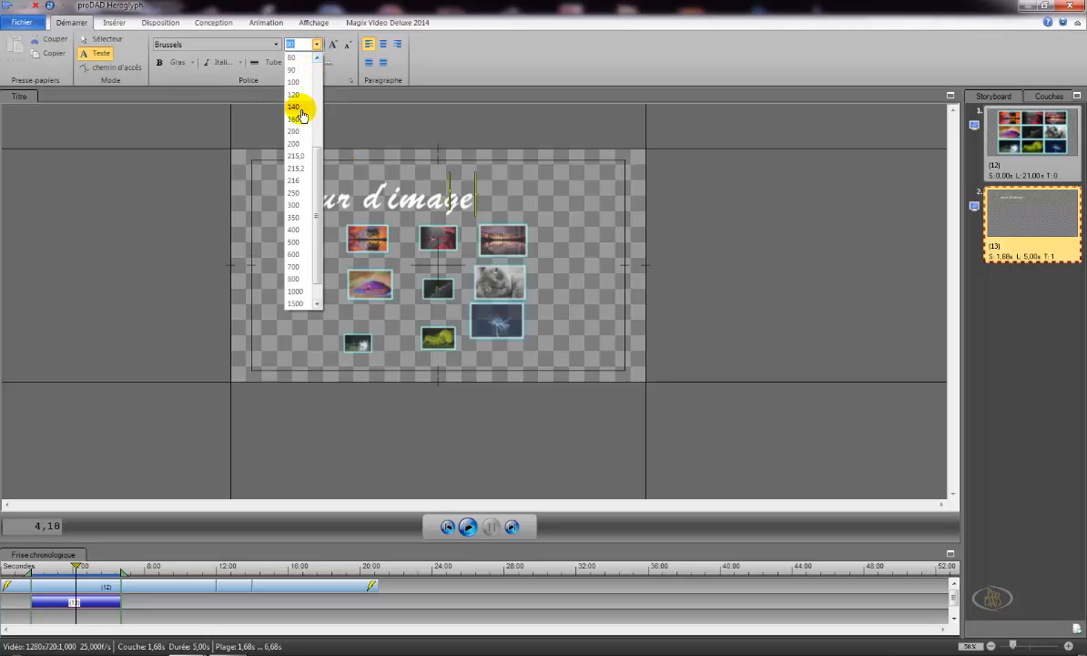
pyautogui.click(300, 109)
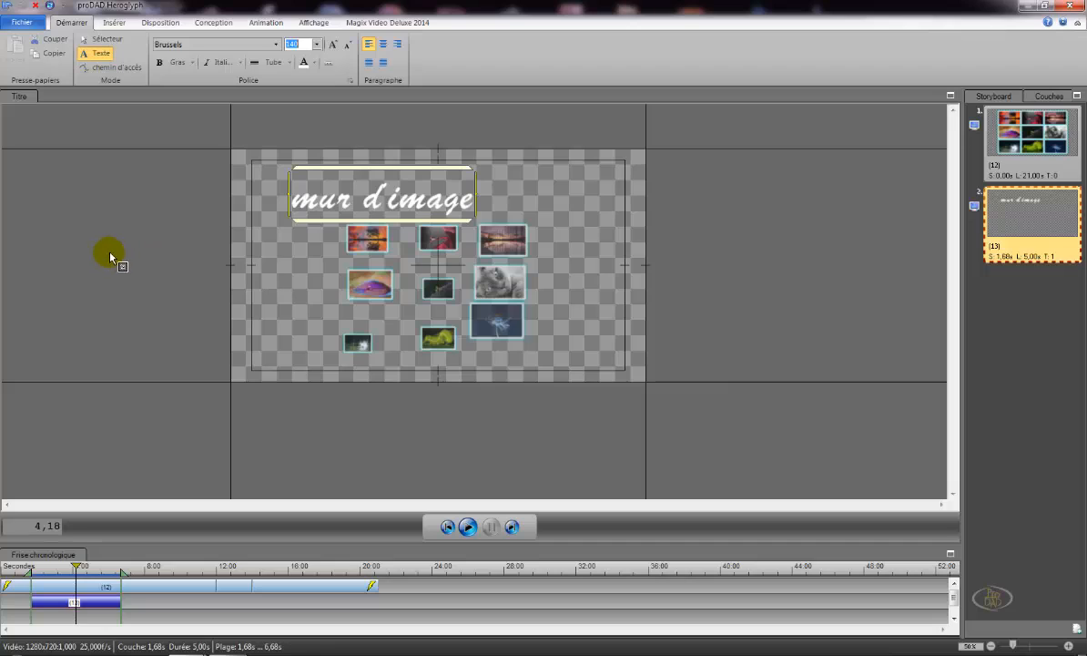
# - Try a mid-blue theme colour on the "mur d'image" title, and apply a light aqua blue instead
pyautogui.click(314, 63)
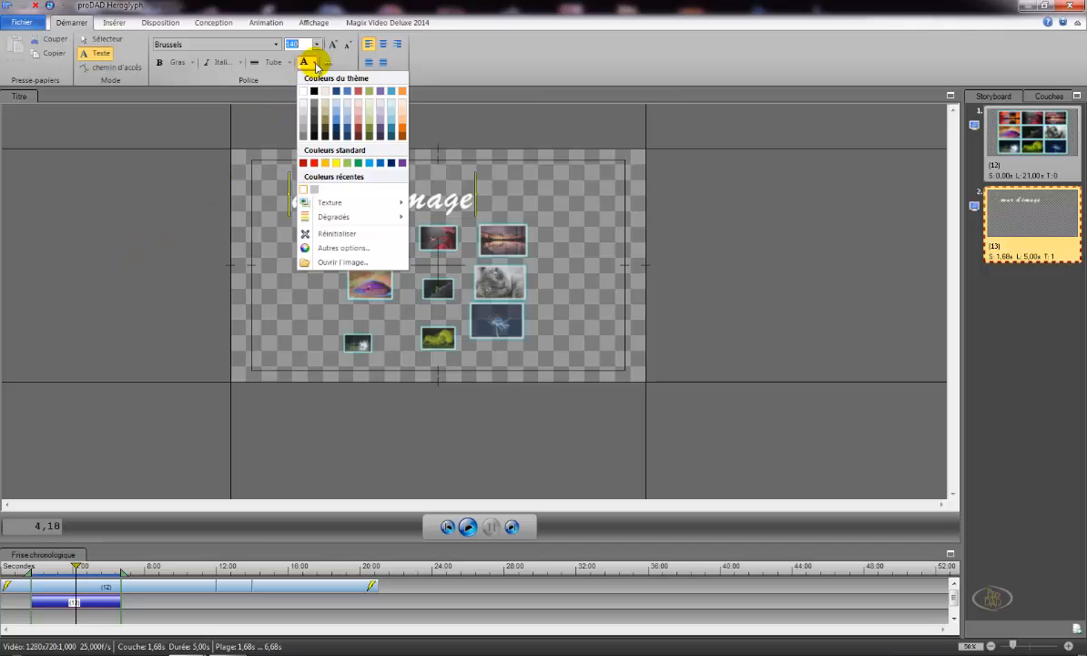
pyautogui.click(336, 114)
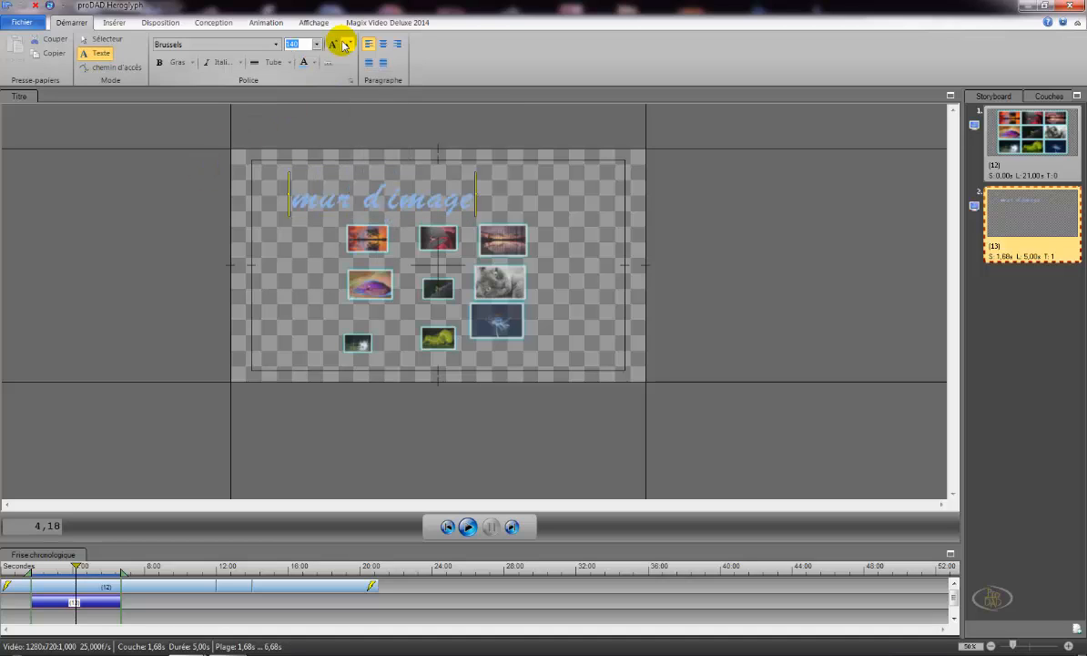
pyautogui.click(316, 65)
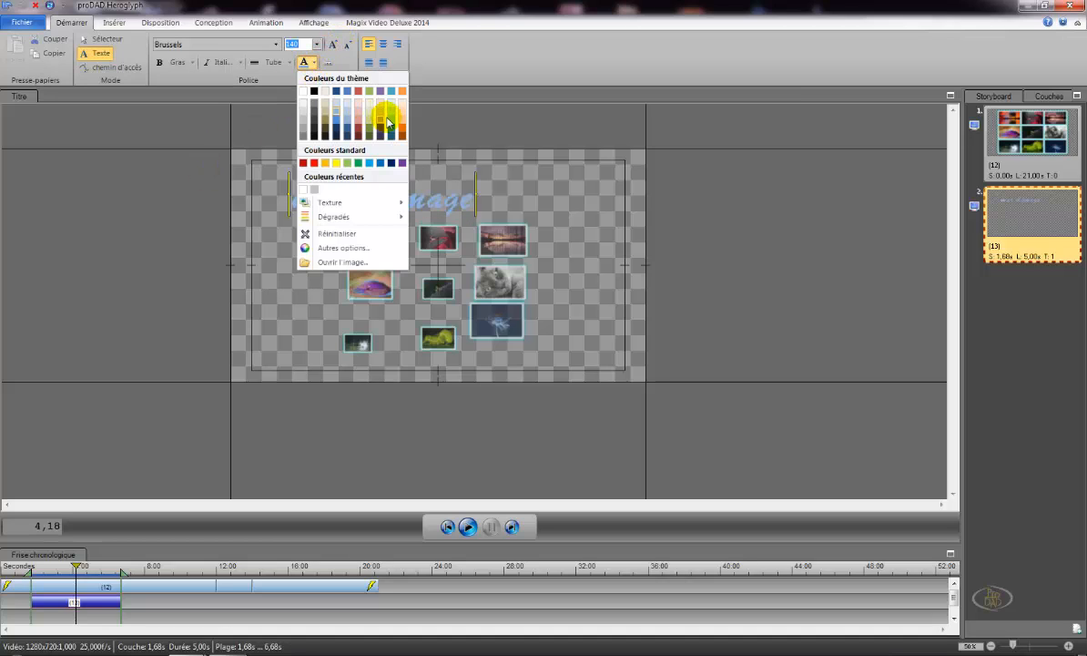
pyautogui.click(324, 122)
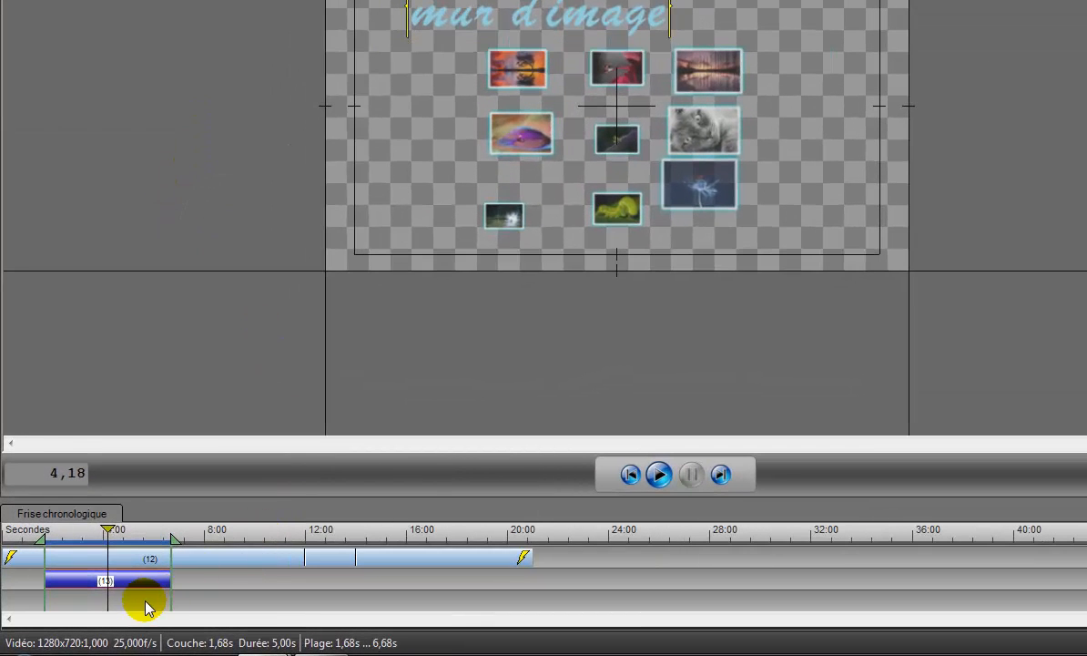
# - Add another new timeline object on the empty track below the title, starting at about 1.8 s
pyautogui.click(141, 606)
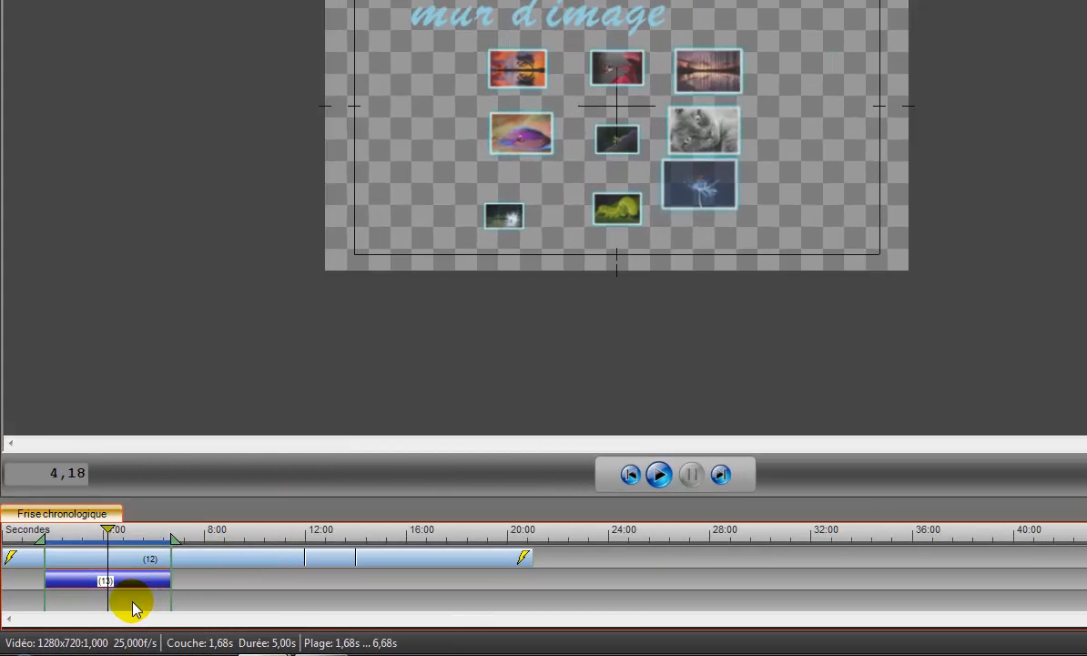
pyautogui.rightClick(132, 609)
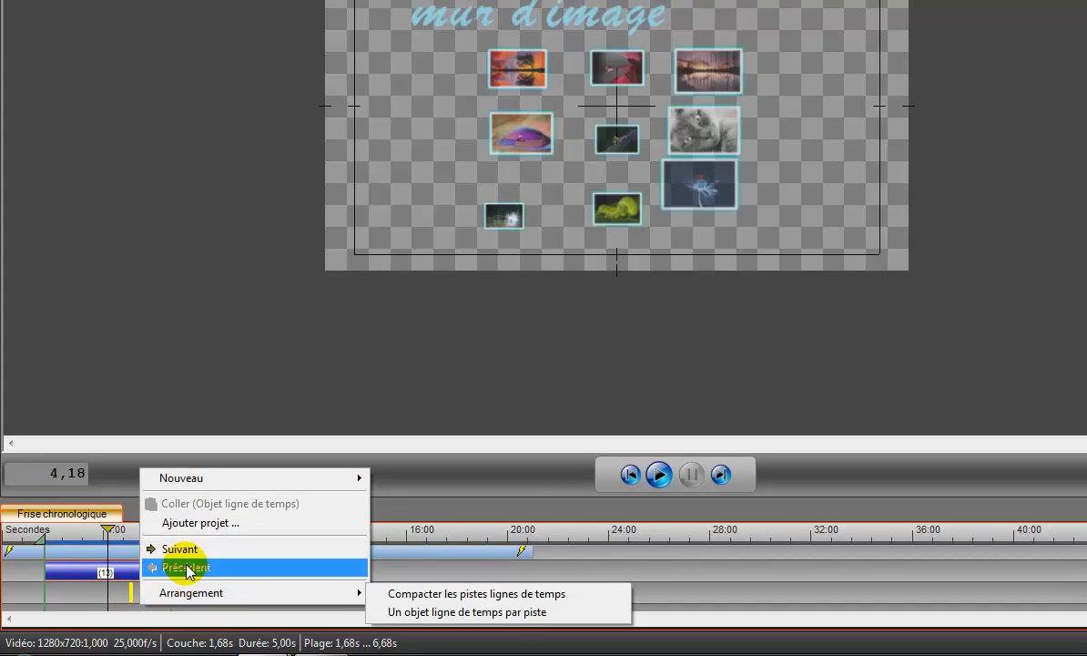
pyautogui.click(204, 504)
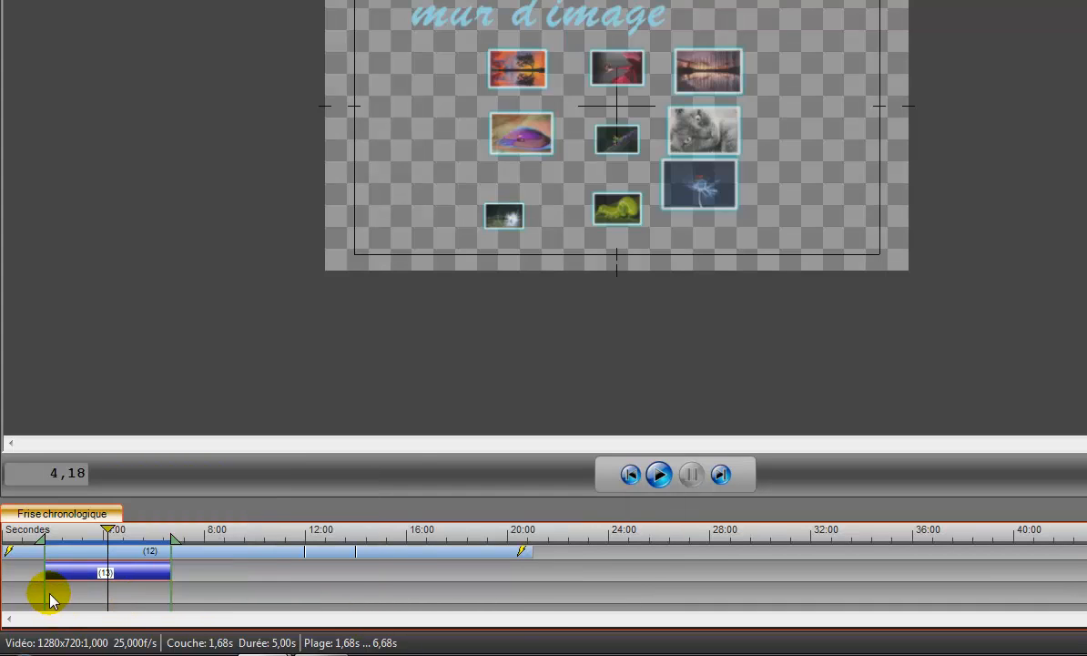
pyautogui.rightClick(50, 599)
pyautogui.moveTo(214, 475)
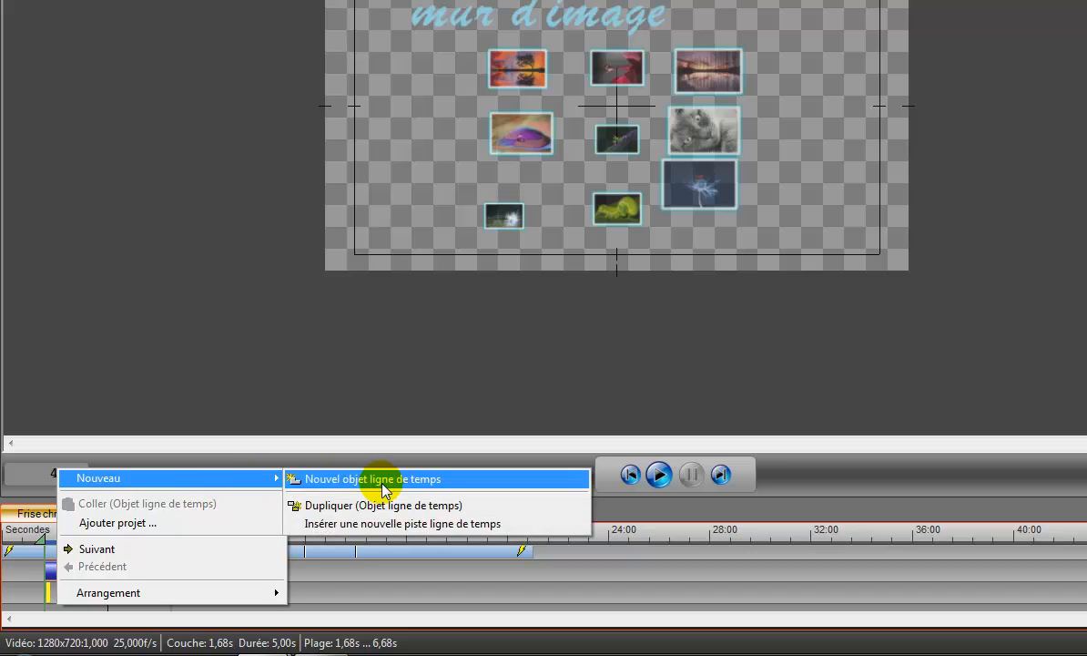
pyautogui.click(346, 480)
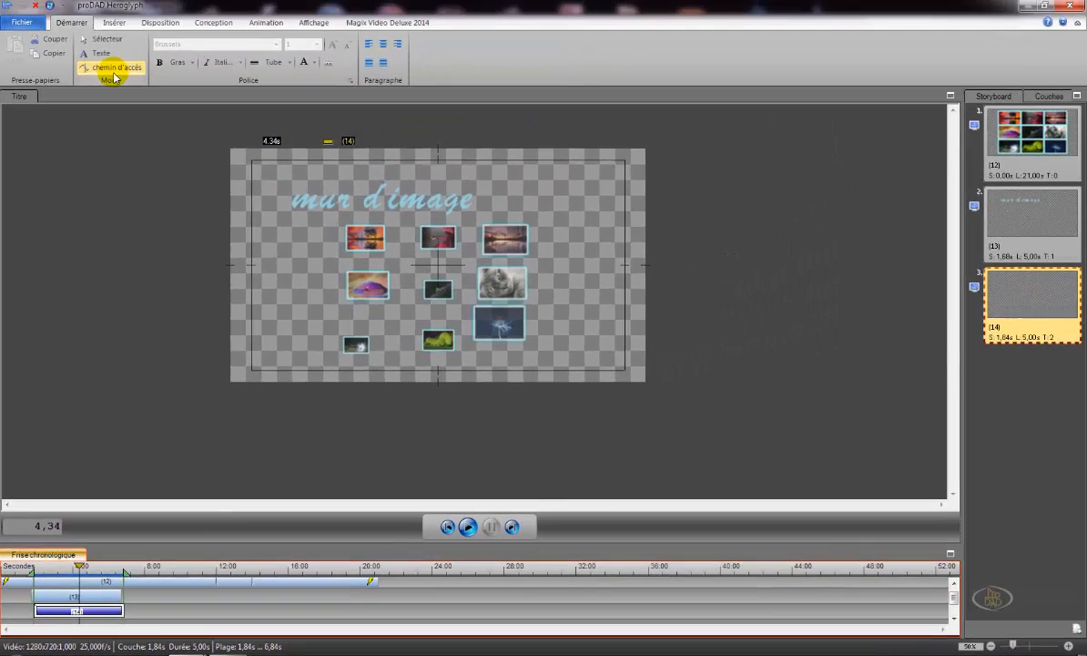
# - Insert the picture 1352.jpg from the Images library as a graphic in the third timeline object
pyautogui.click(114, 22)
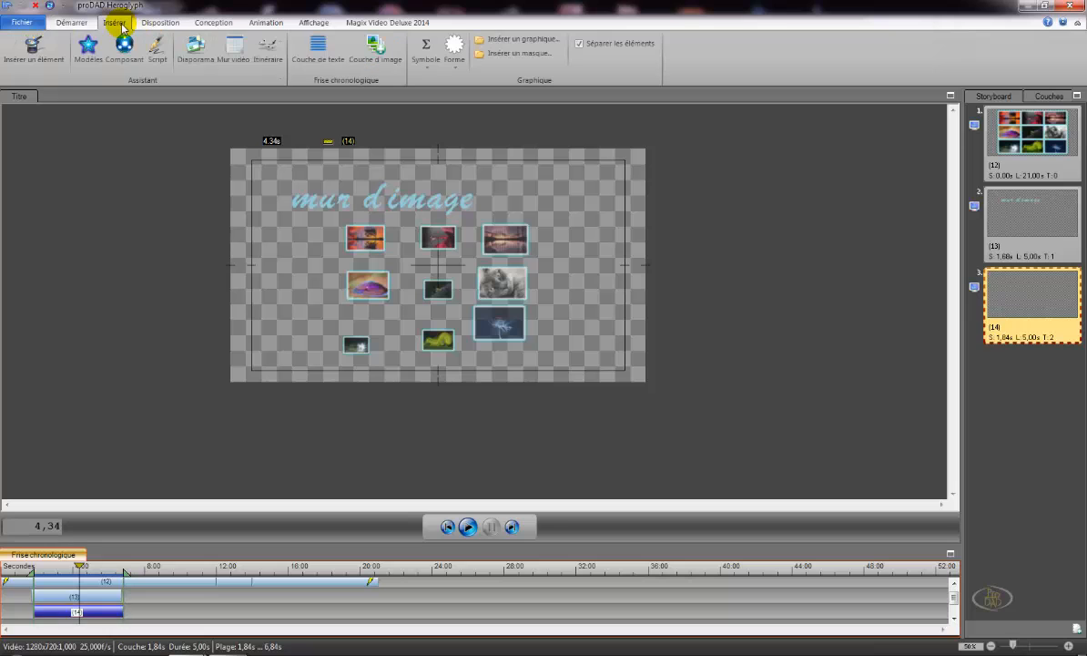
pyautogui.click(38, 56)
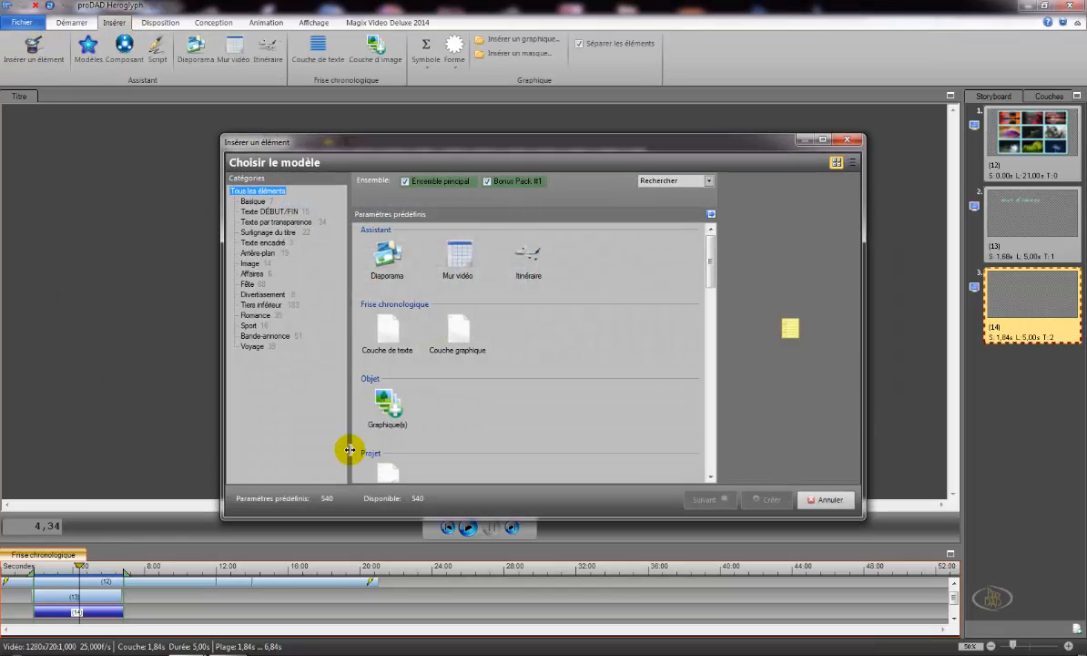
pyautogui.click(384, 407)
pyautogui.doubleClick(383, 409)
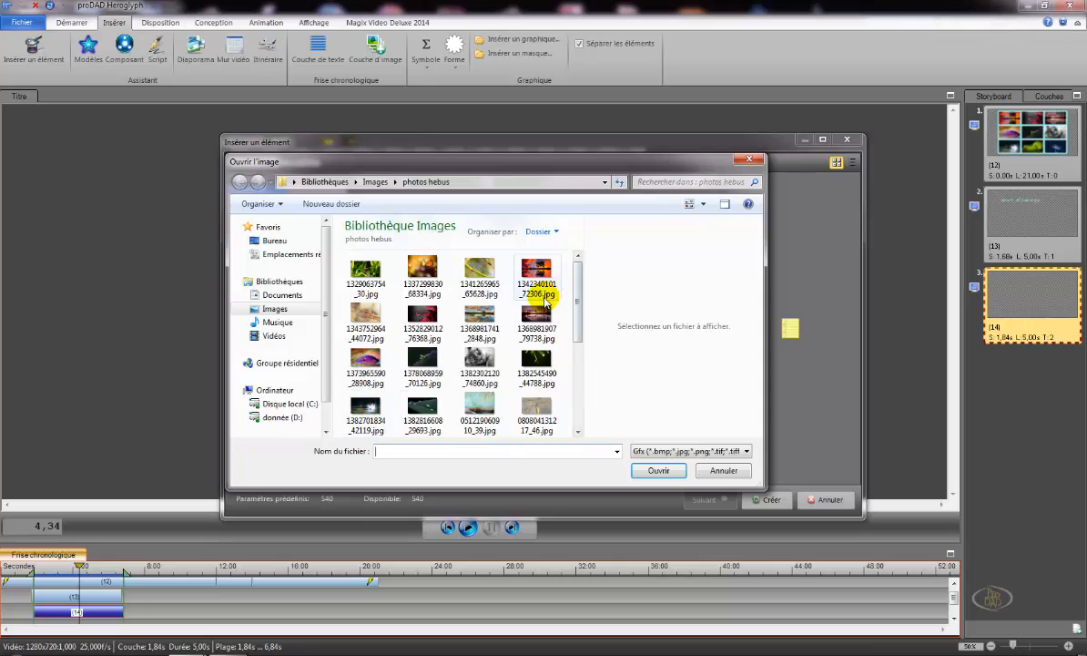
pyautogui.click(275, 311)
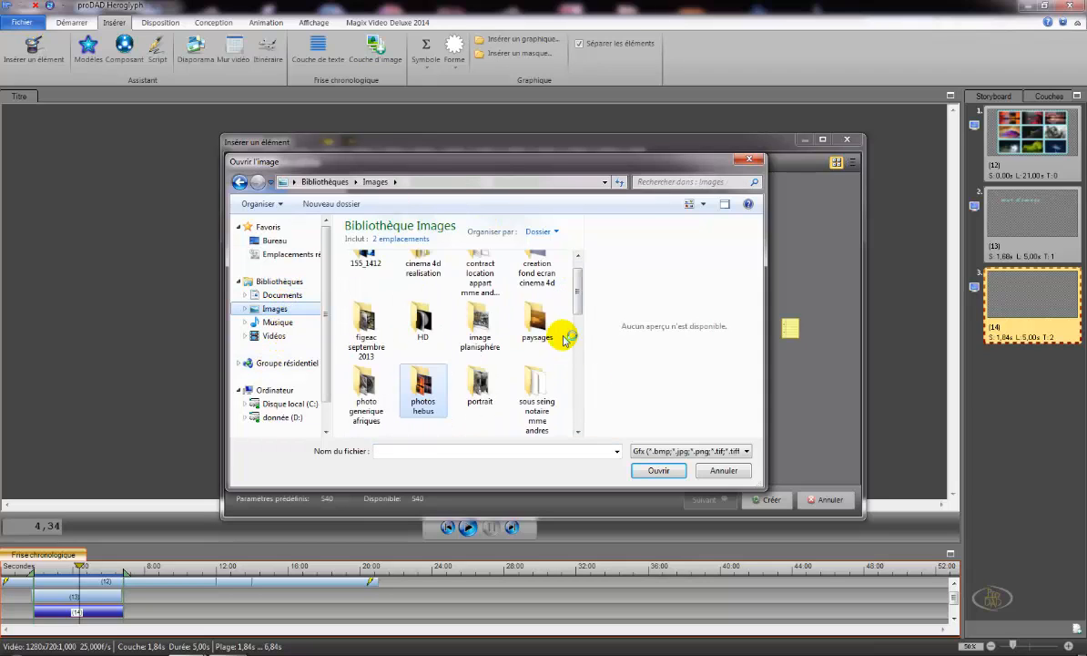
pyautogui.moveTo(575, 292); pyautogui.dragTo(576, 325)
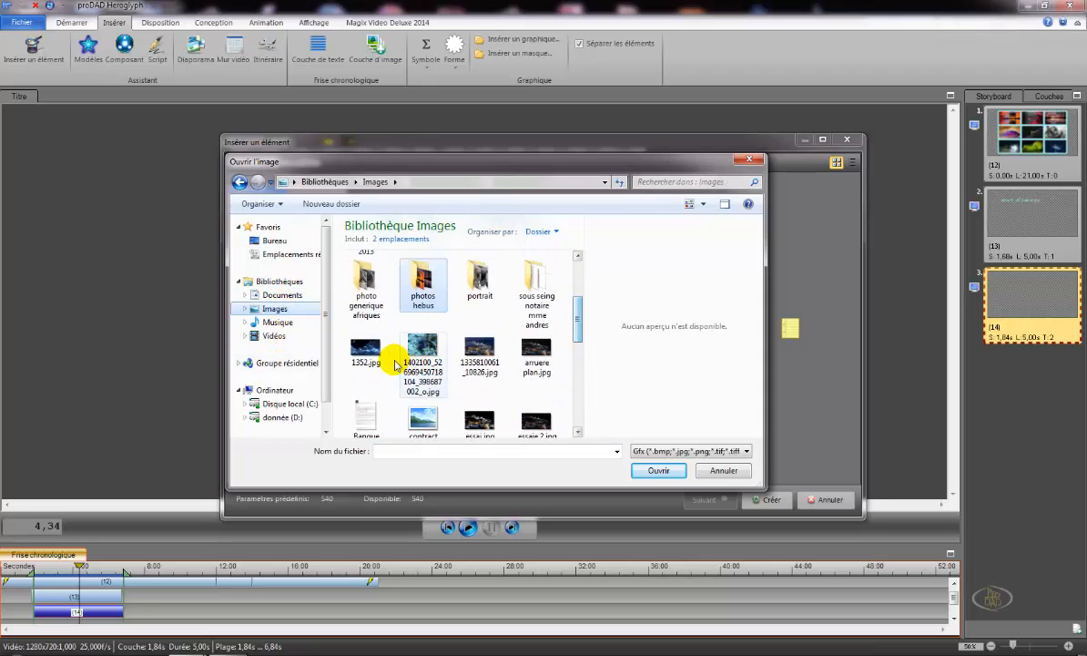
pyautogui.click(365, 342)
pyautogui.click(658, 470)
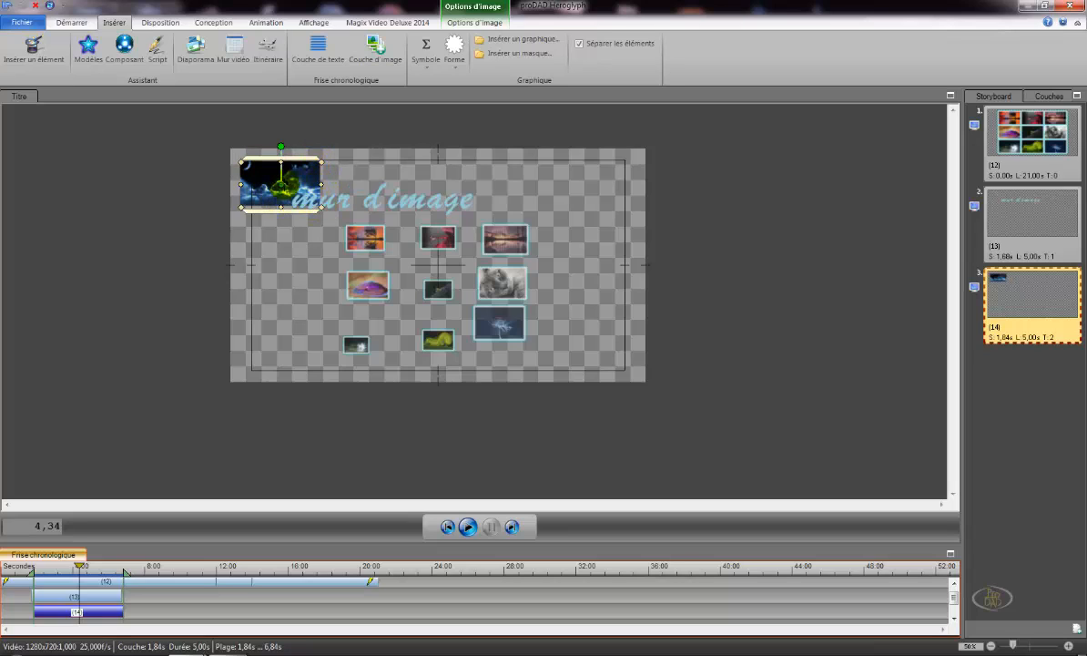
pyautogui.moveTo(281, 185); pyautogui.dragTo(282, 187)
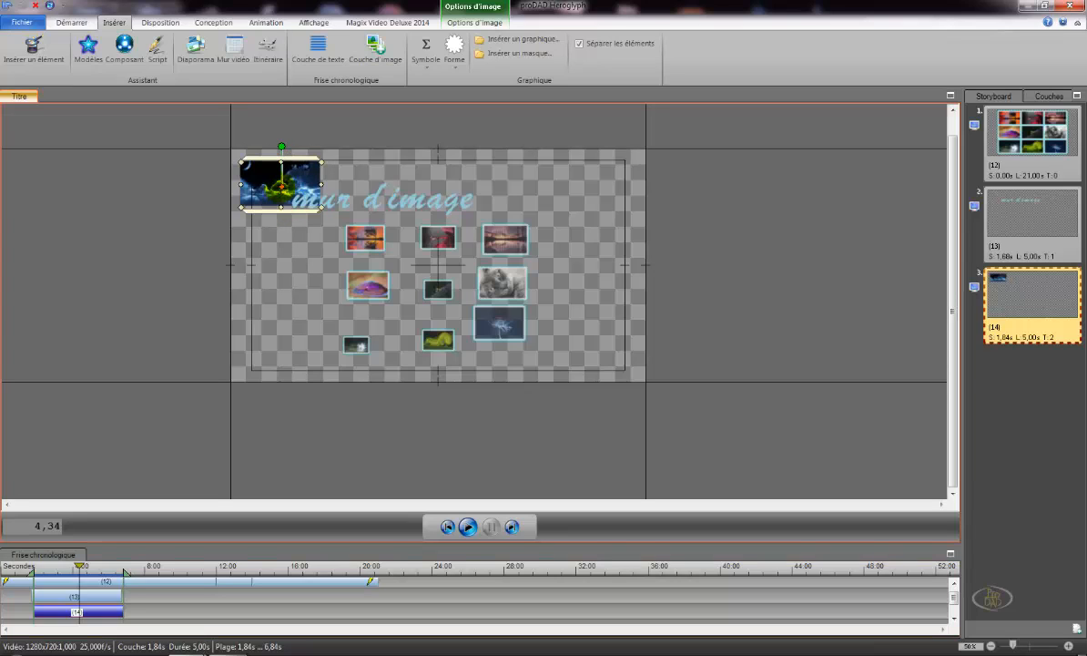
# - Stretch the inserted night-sky picture on all four sides so it fills the whole title frame as a background
pyautogui.click(325, 186)
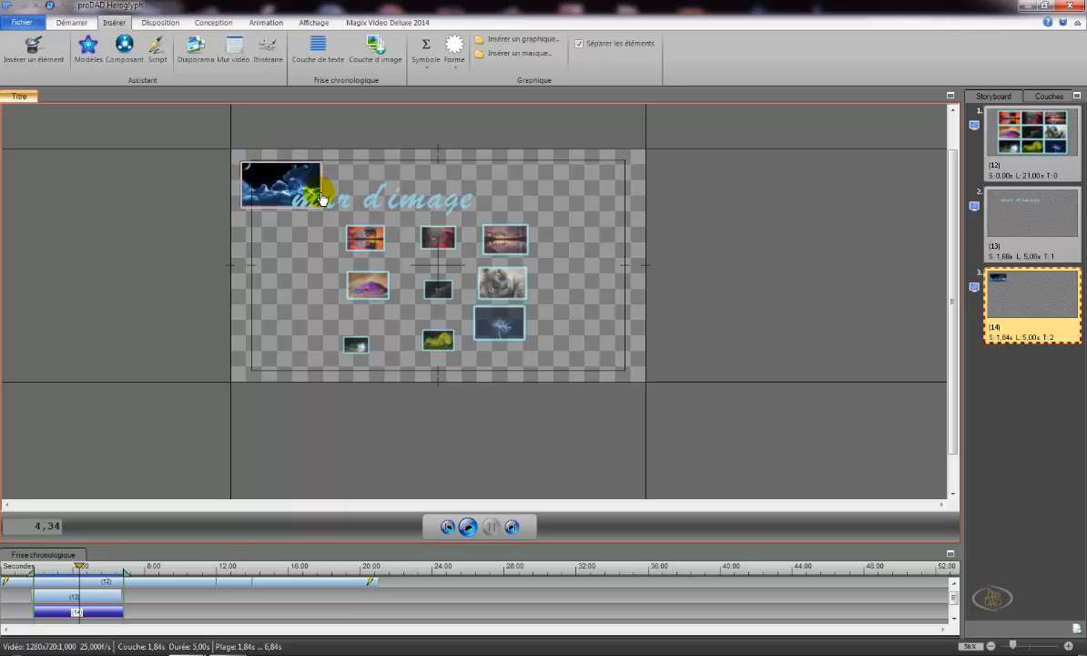
pyautogui.click(315, 194)
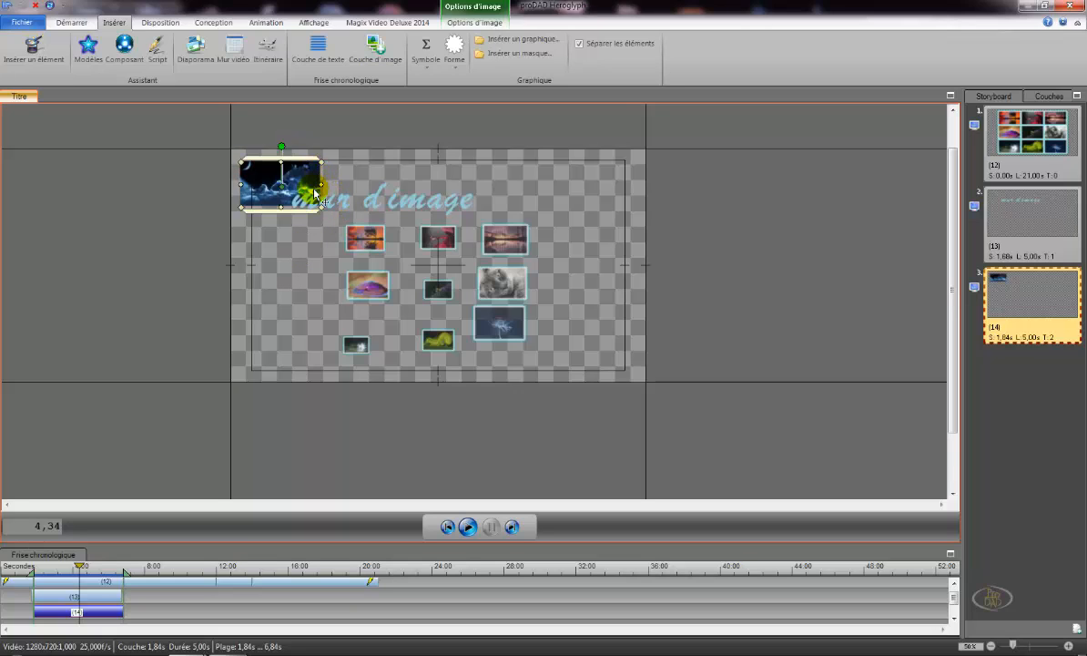
pyautogui.moveTo(318, 185); pyautogui.dragTo(645, 187)
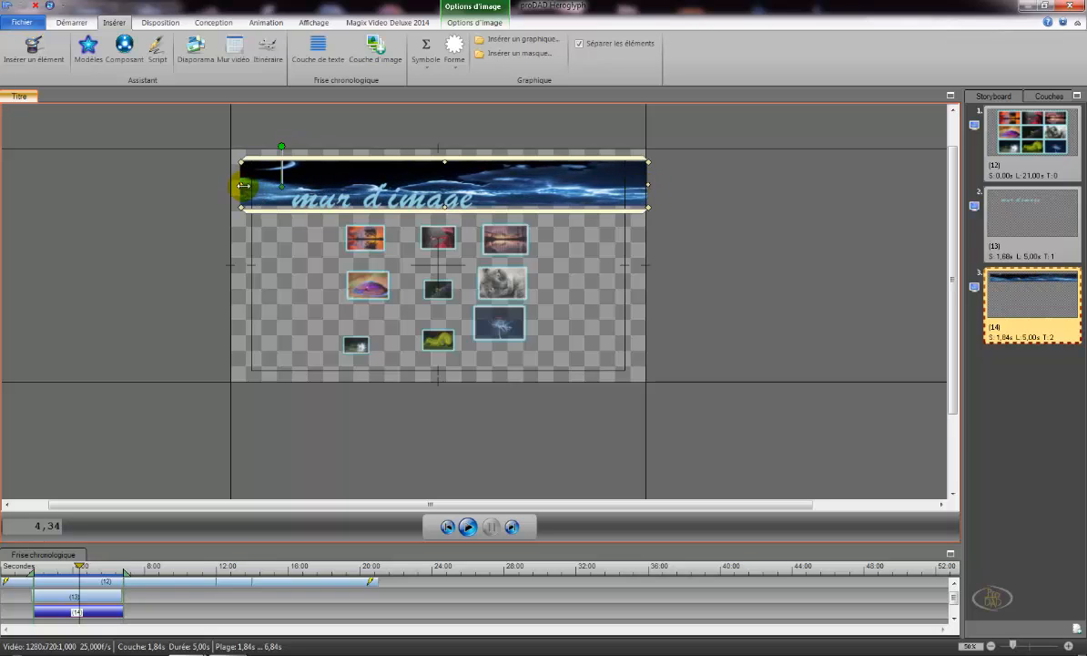
pyautogui.moveTo(235, 185); pyautogui.dragTo(227, 186)
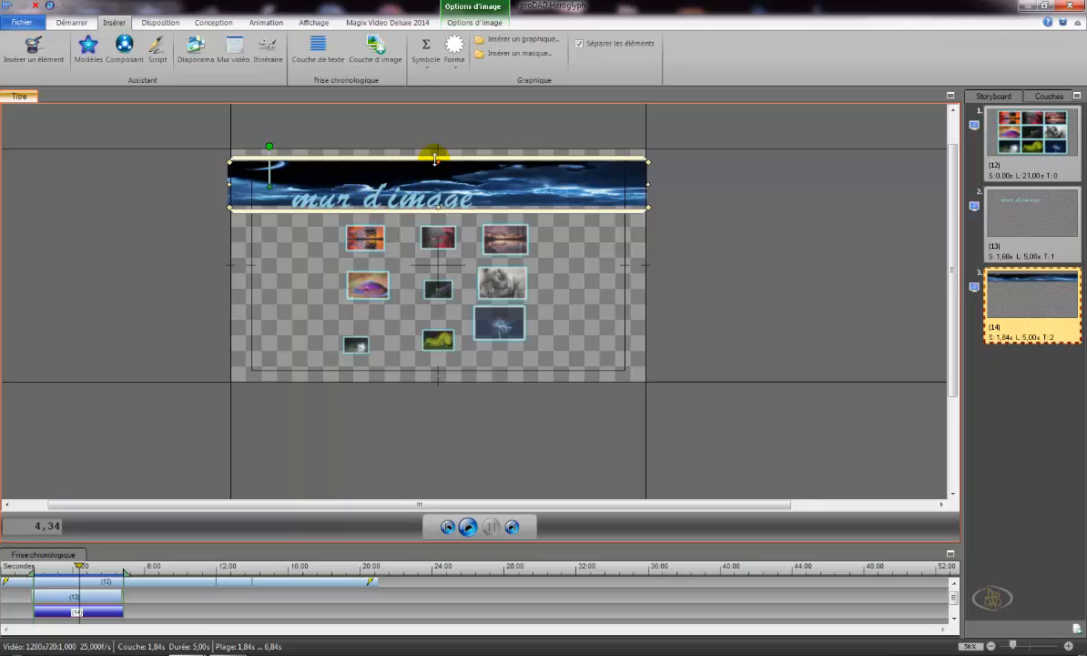
pyautogui.moveTo(437, 157); pyautogui.dragTo(434, 142)
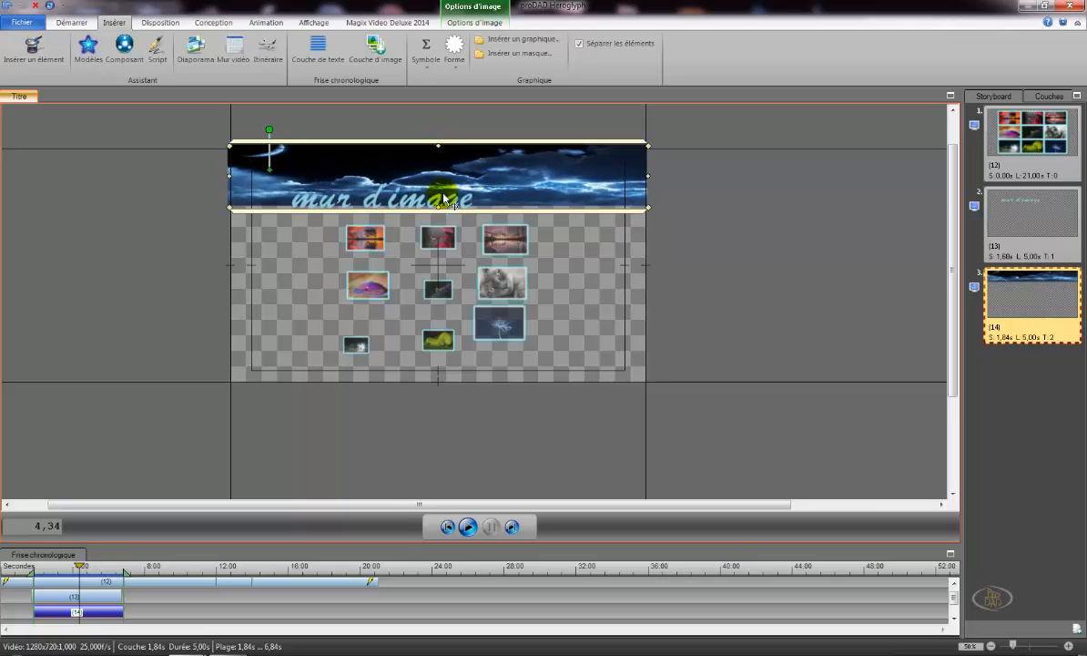
pyautogui.moveTo(433, 209); pyautogui.dragTo(424, 389)
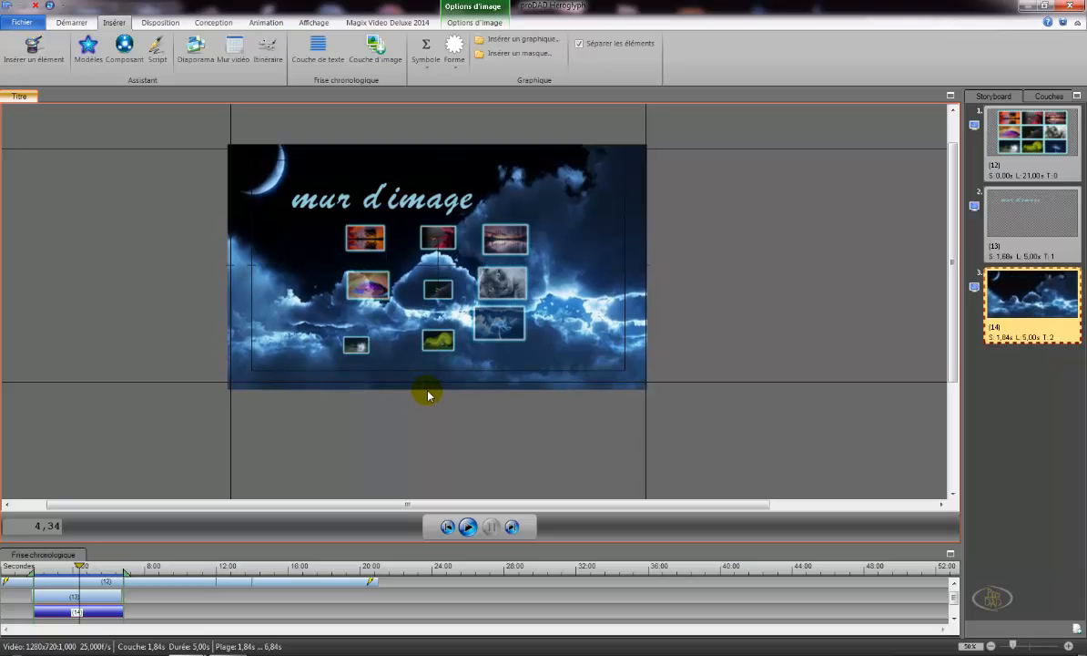
pyautogui.click(644, 269)
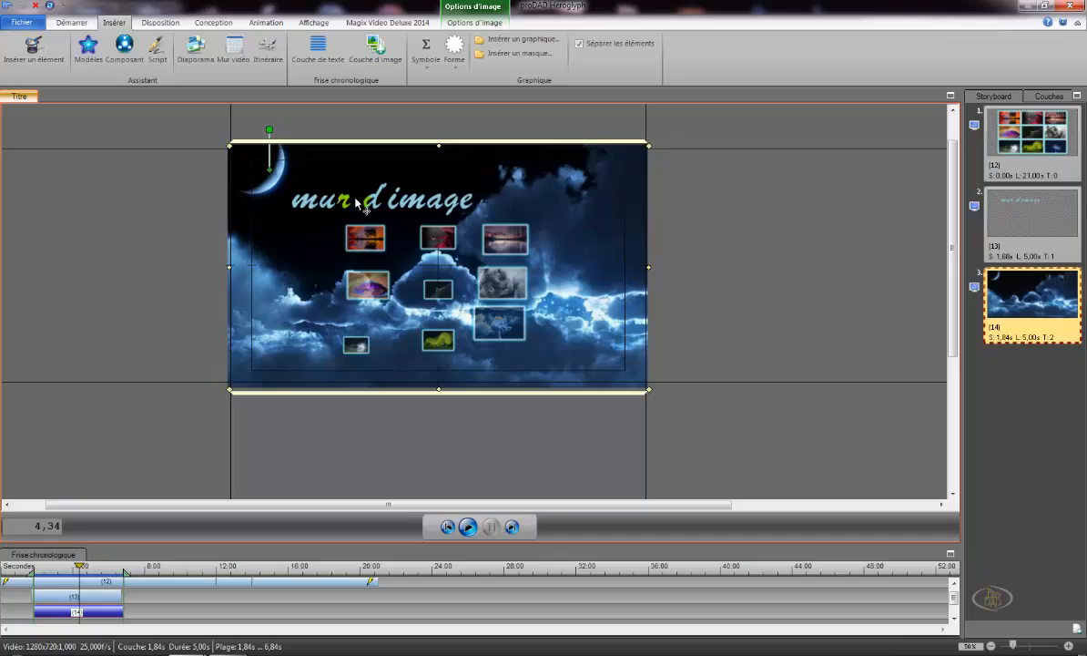
# - Preview Classique design presets on the "mur d'image" title, and apply the dark teal preset from the Métallique set instead
pyautogui.click(106, 596)
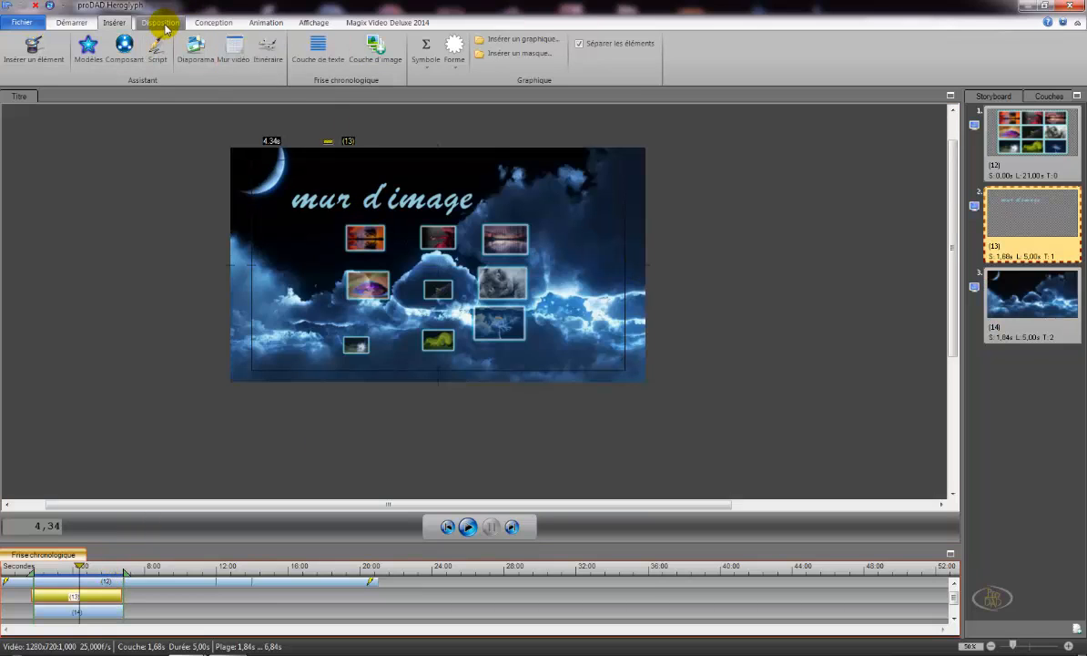
pyautogui.click(222, 26)
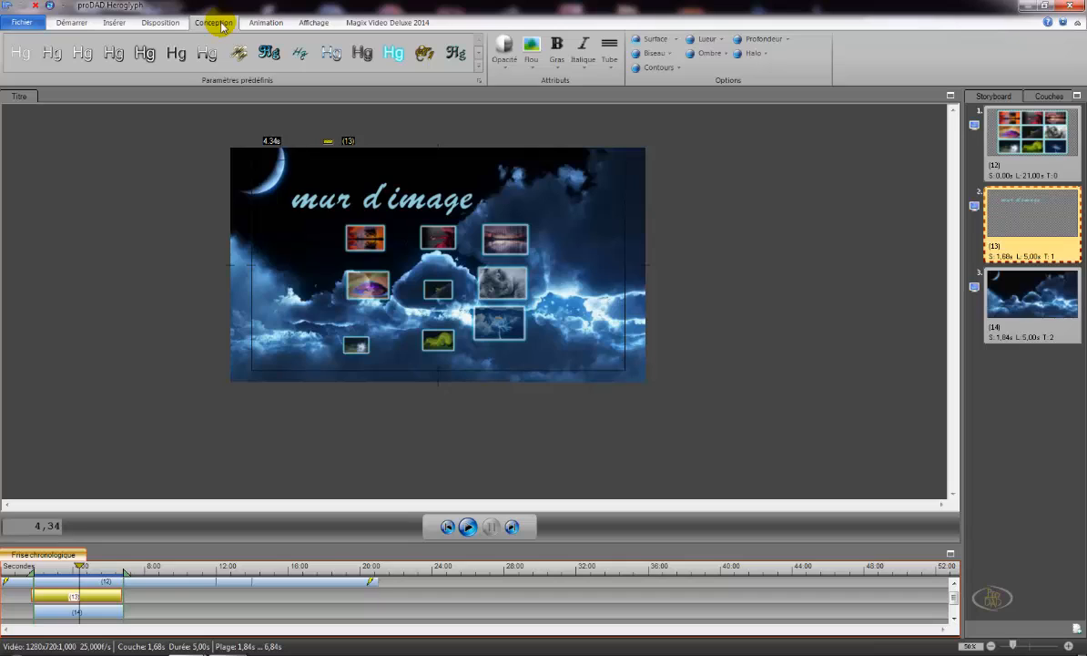
pyautogui.click(479, 70)
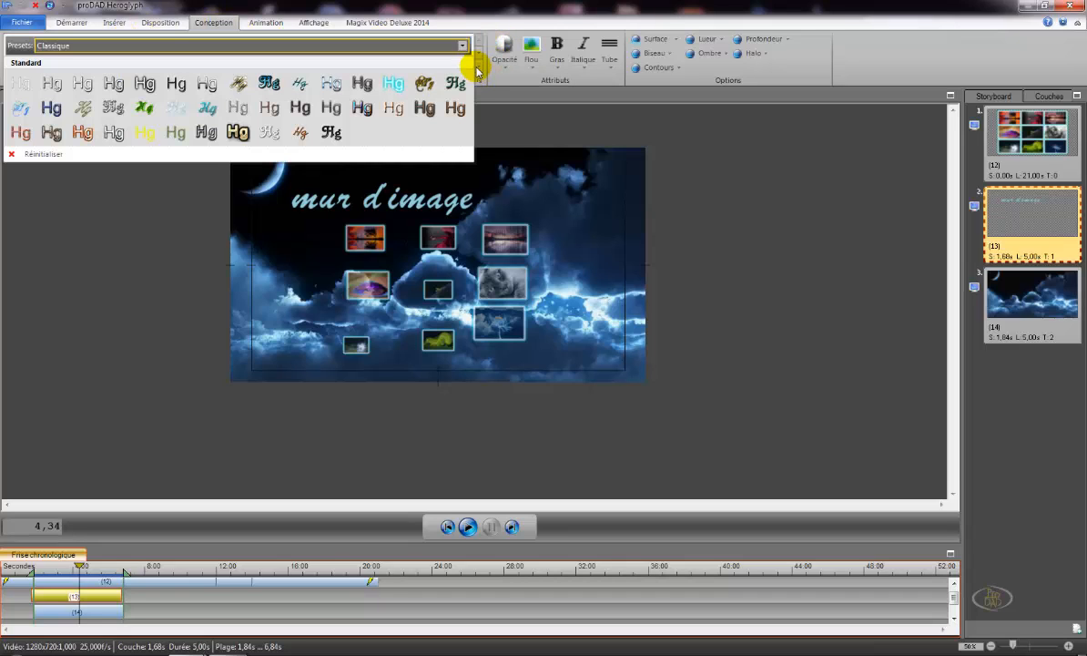
pyautogui.moveTo(160, 133)
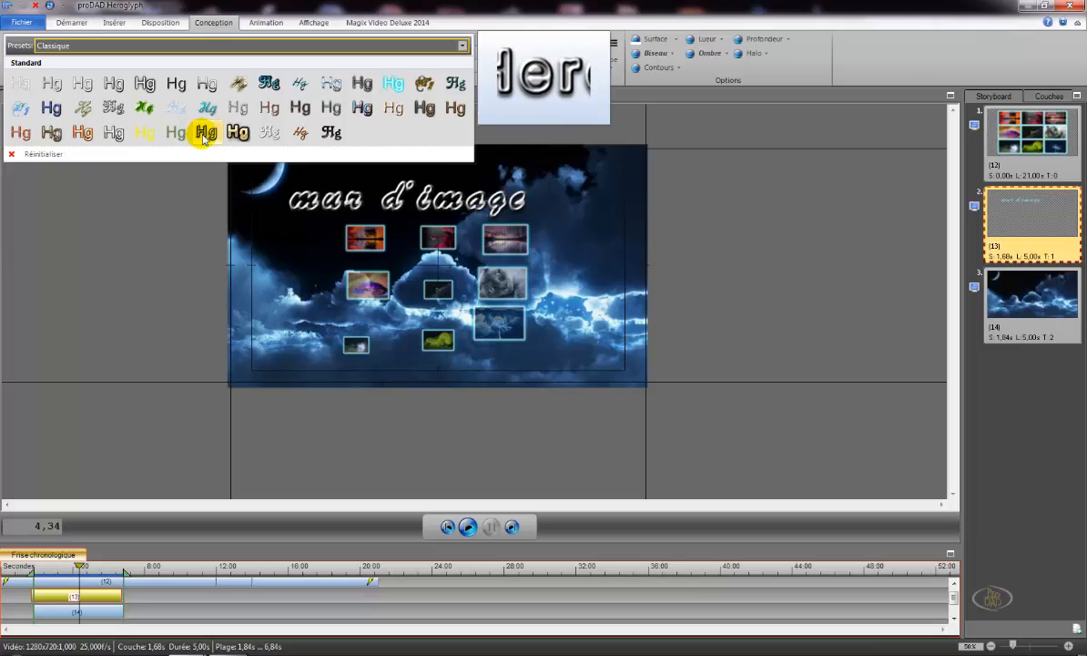
pyautogui.click(236, 134)
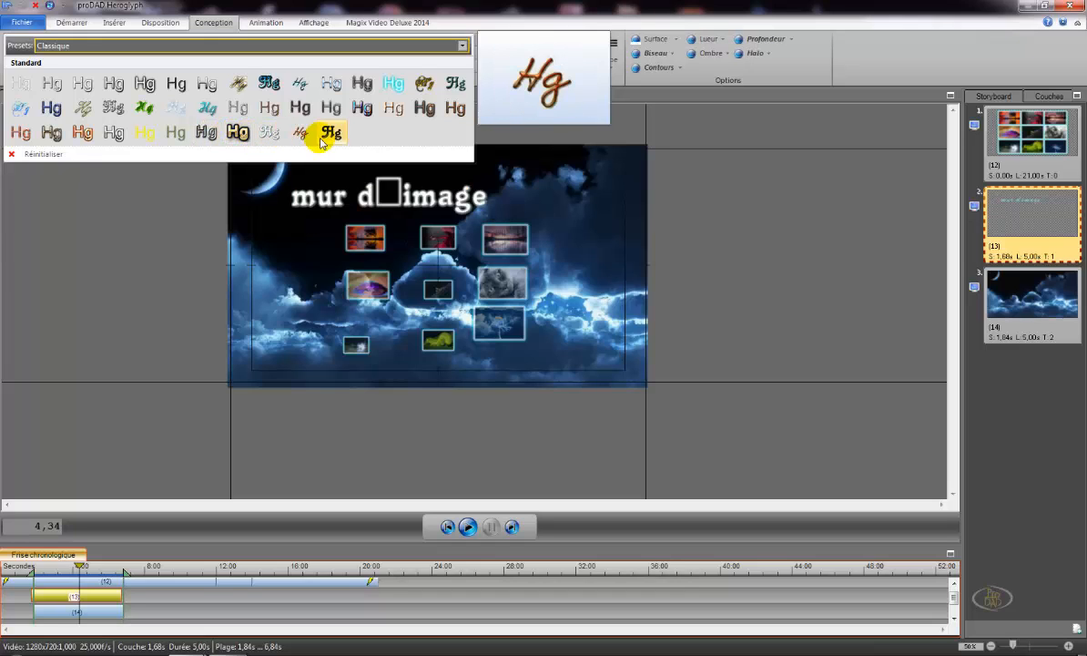
pyautogui.click(301, 133)
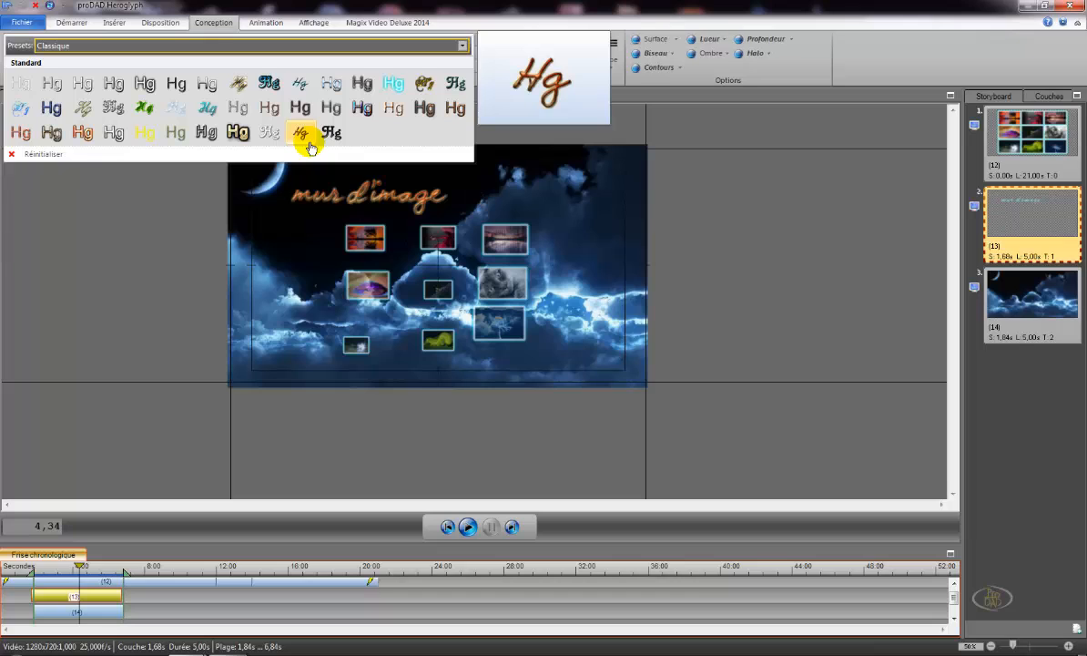
pyautogui.click(463, 47)
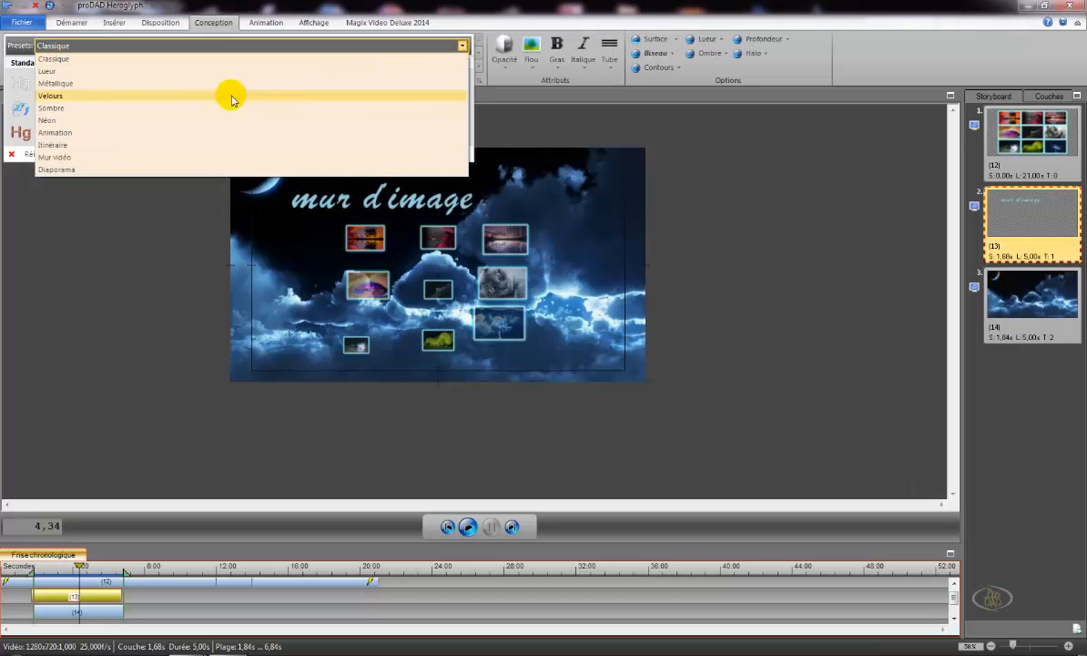
pyautogui.click(90, 84)
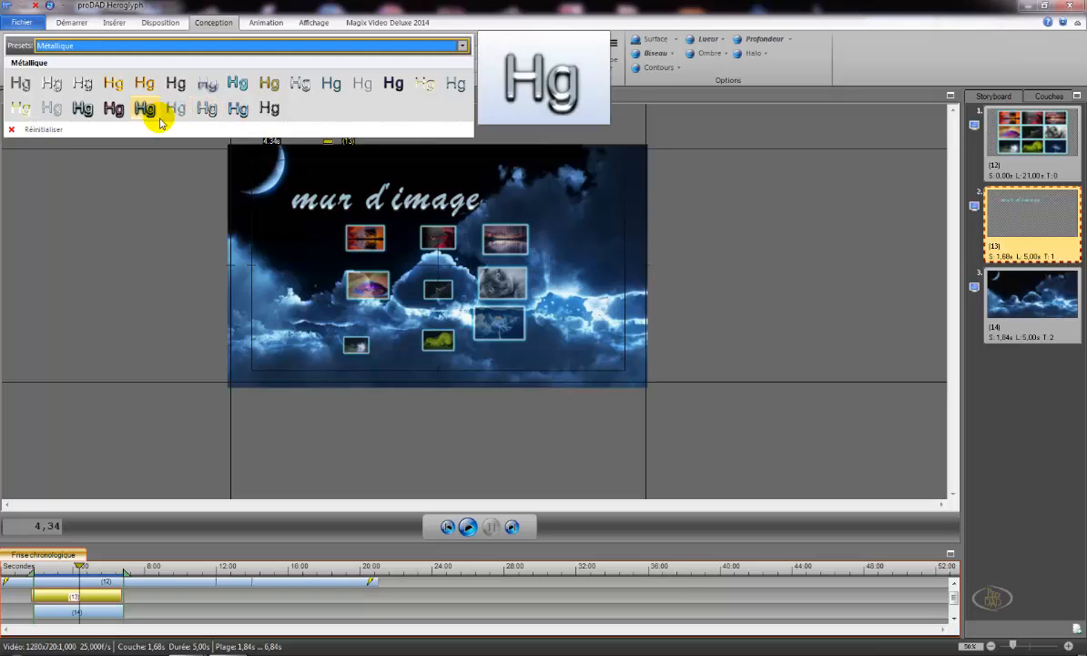
pyautogui.click(146, 110)
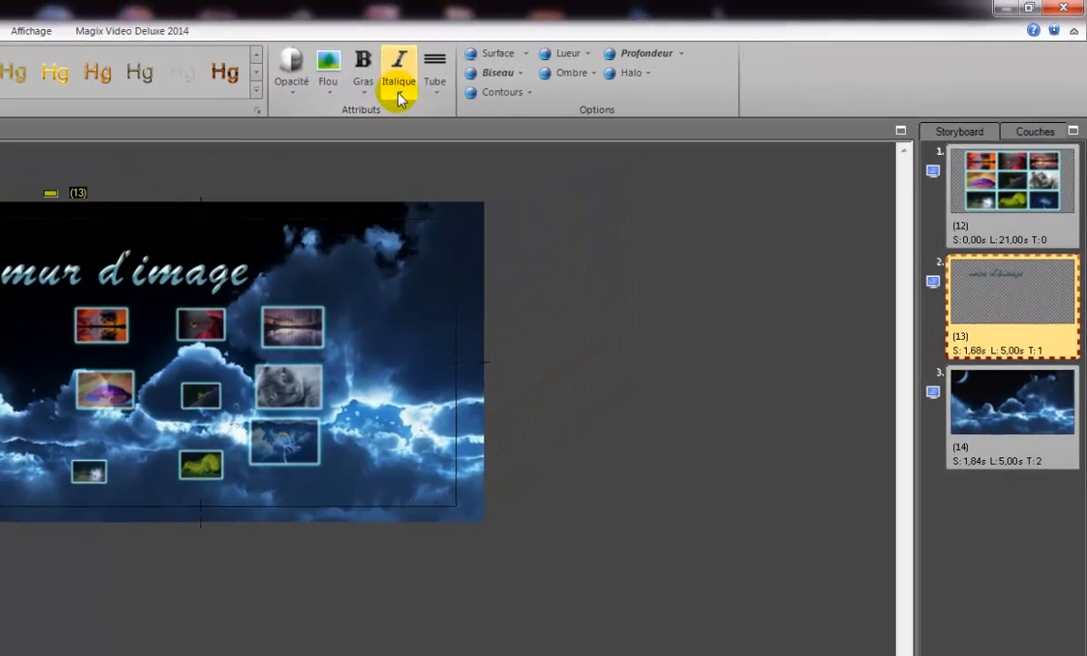
# - Slant the "mur d'image" title with an Italique value of -35°
pyautogui.click(584, 66)
pyautogui.click(412, 125)
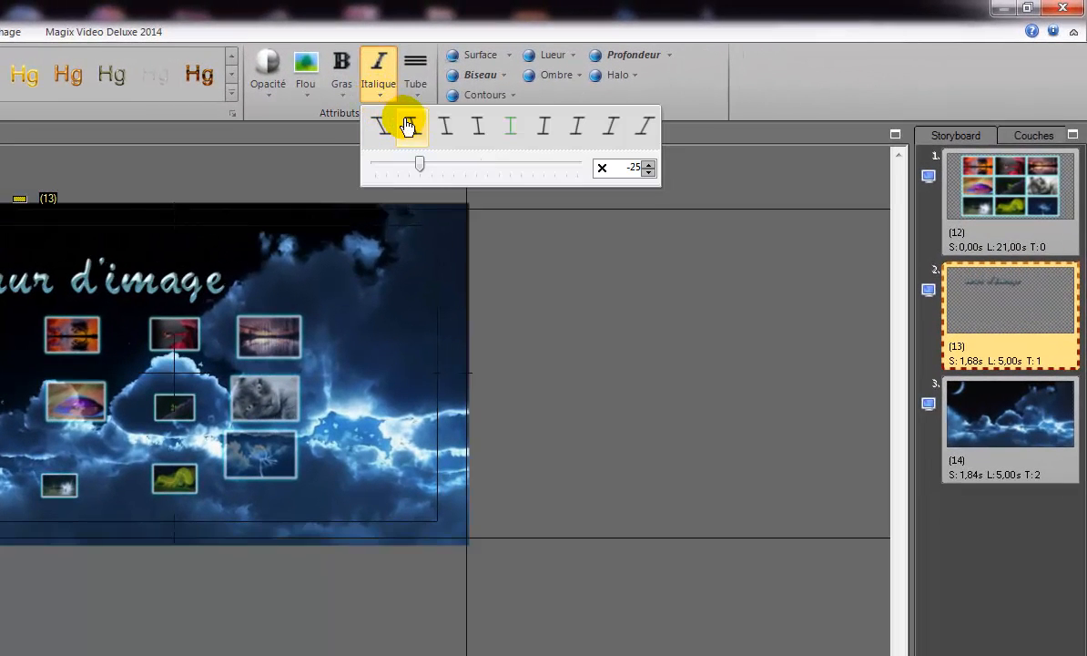
pyautogui.click(379, 128)
pyautogui.click(404, 134)
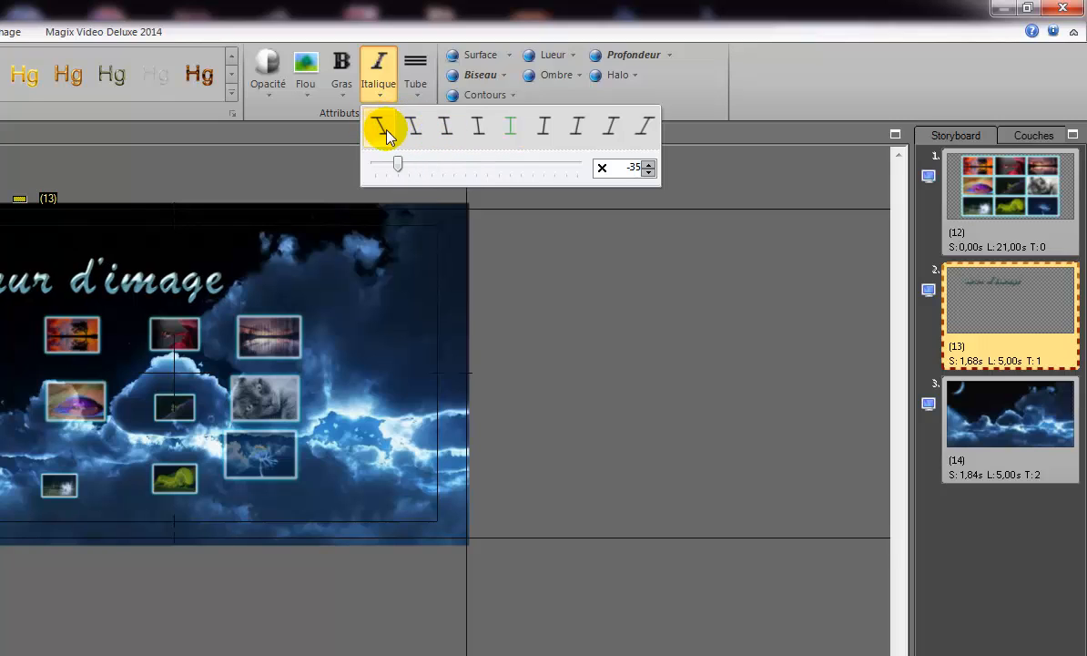
pyautogui.click(383, 127)
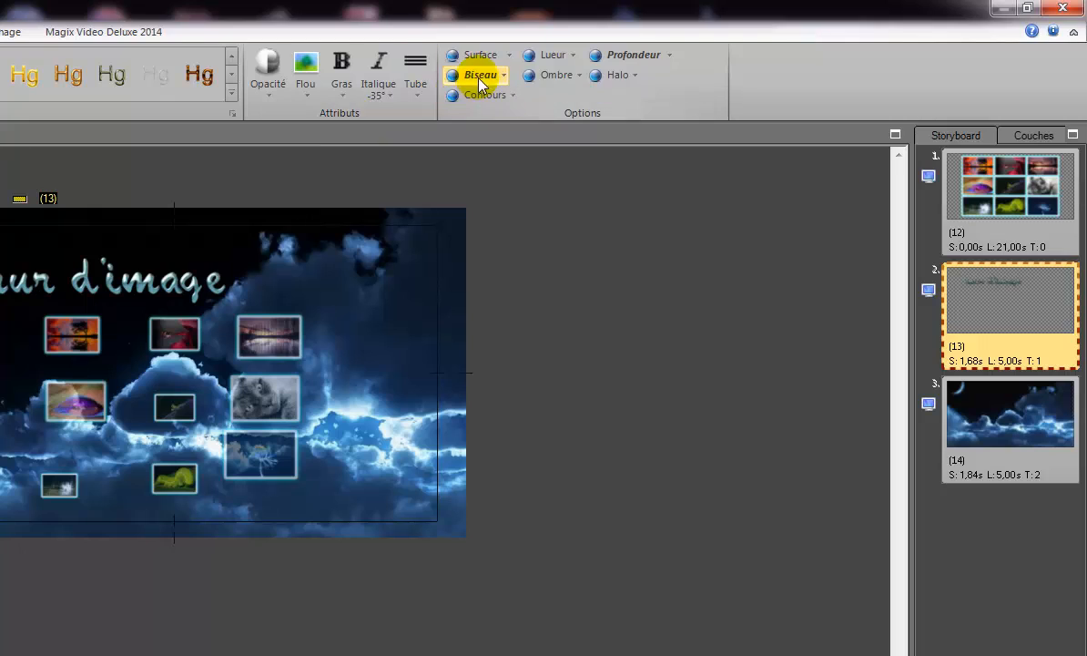
# - Apply a Tube value of 2.0 and the first Accentuer glow (Lueur) preset to the title
pyautogui.click(417, 97)
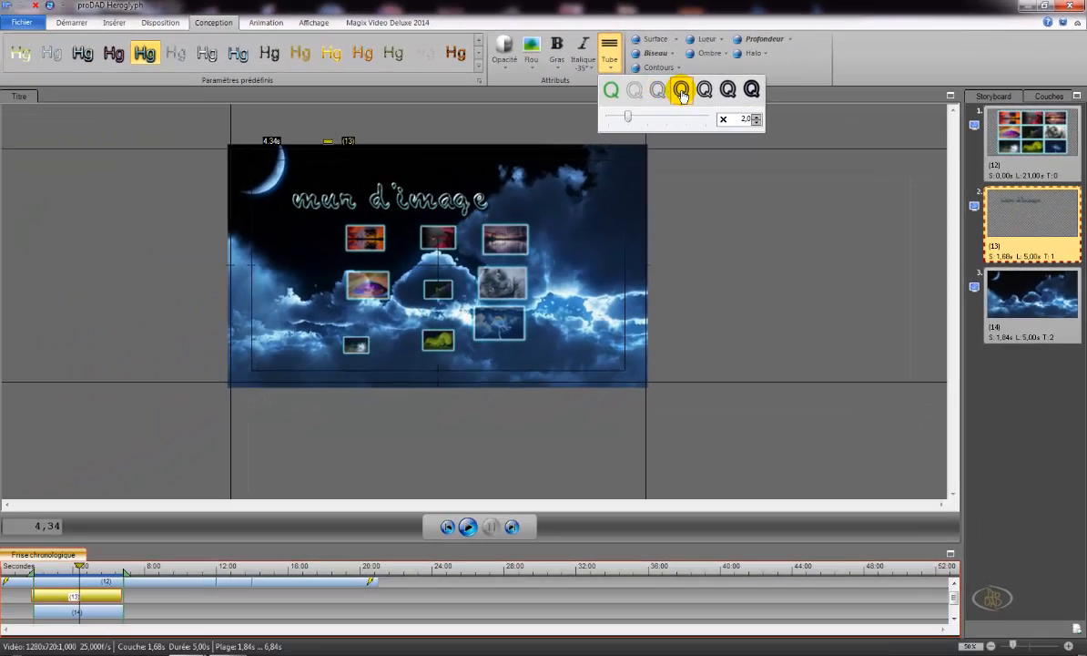
pyautogui.click(682, 91)
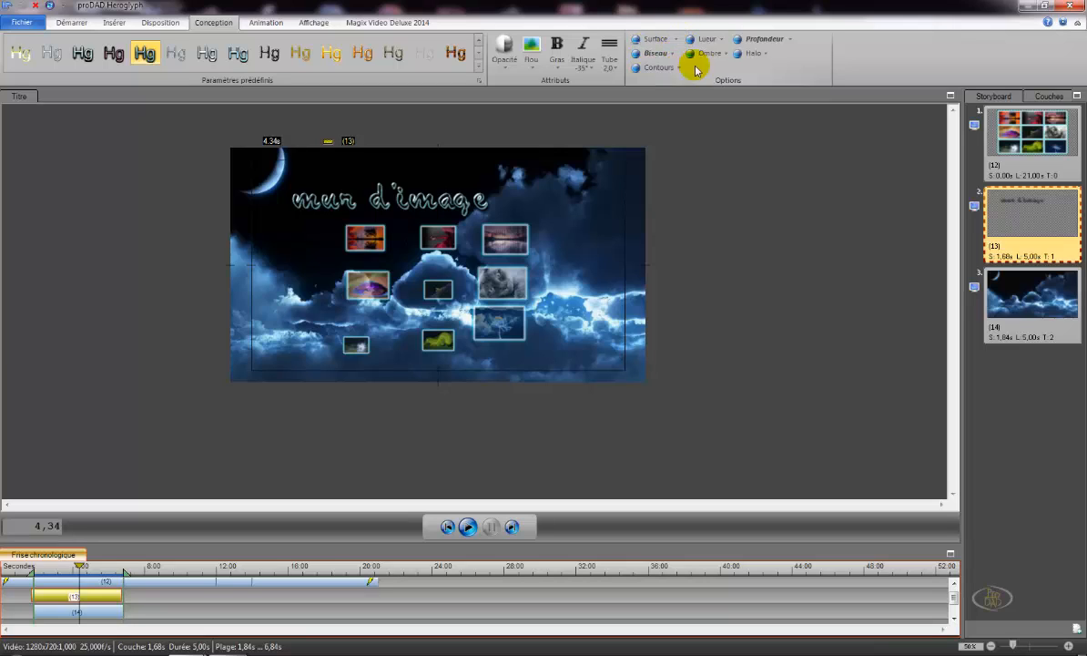
pyautogui.click(723, 39)
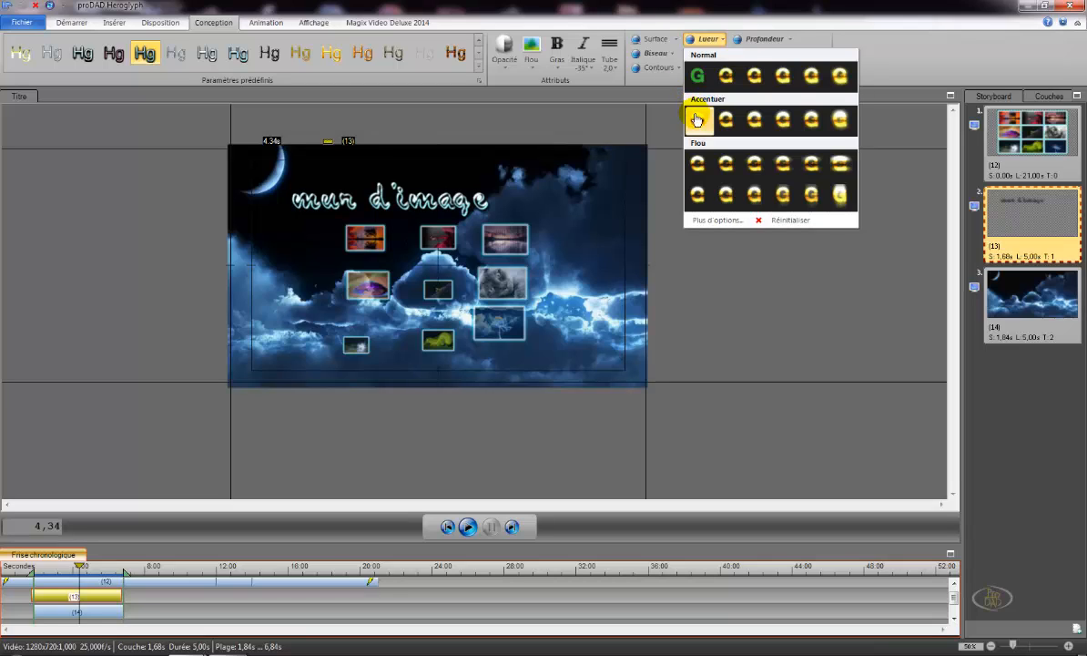
pyautogui.click(697, 119)
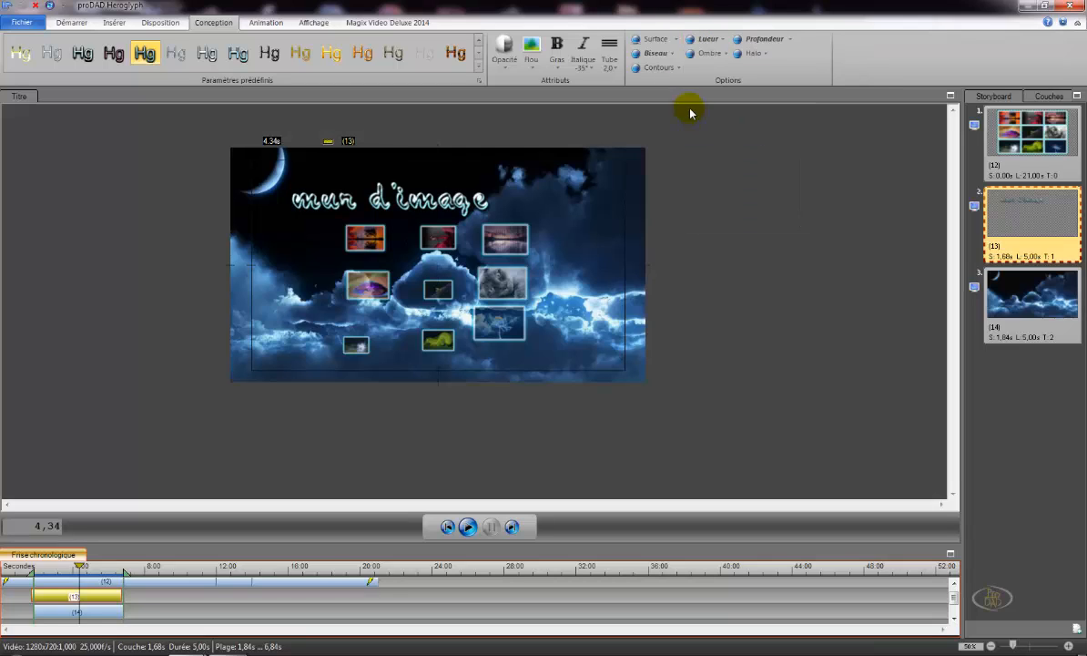
pyautogui.click(710, 53)
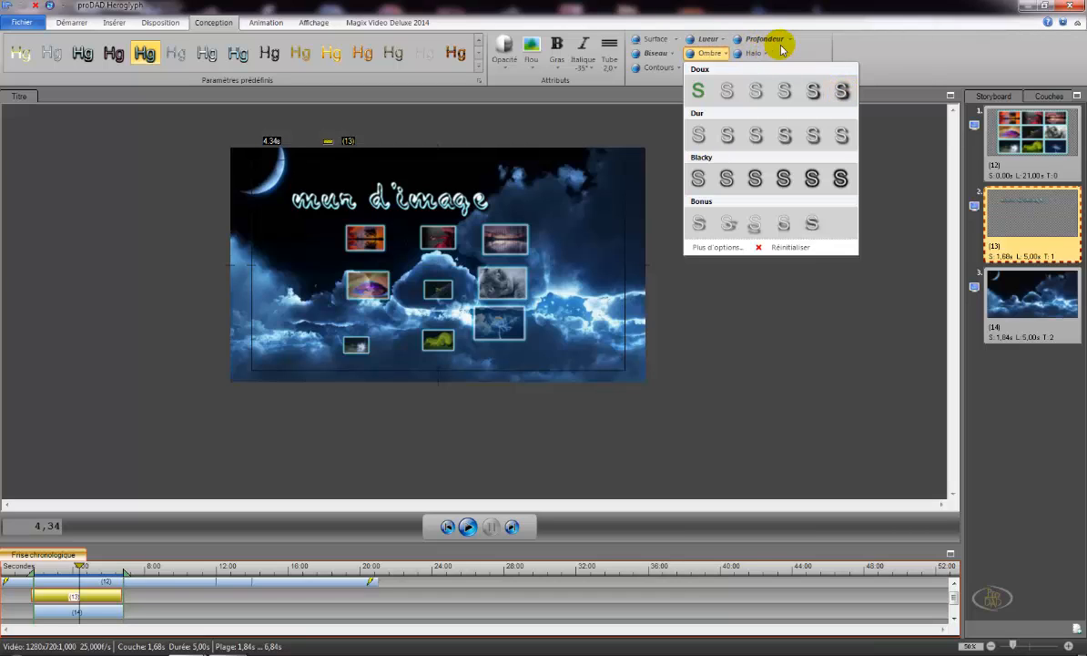
pyautogui.click(790, 39)
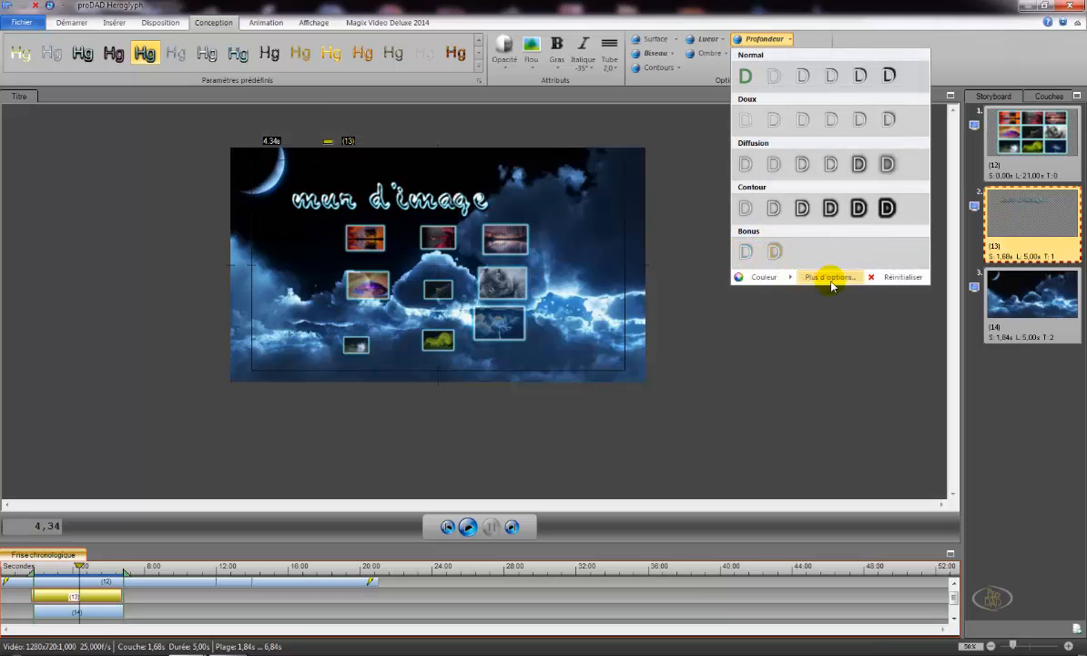
pyautogui.click(800, 277)
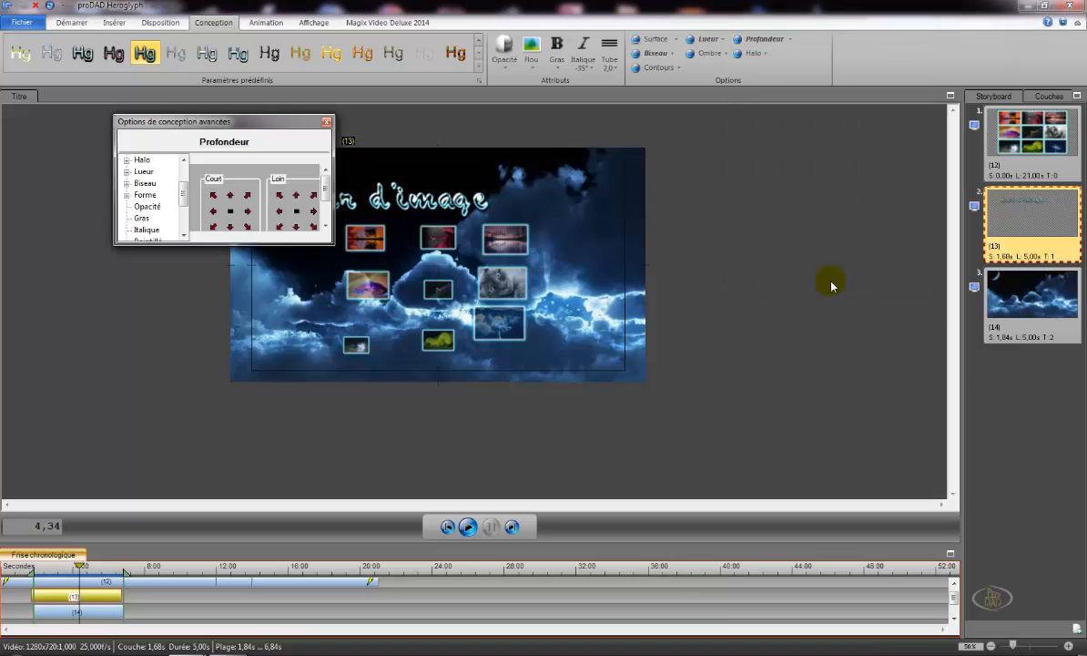
pyautogui.click(326, 121)
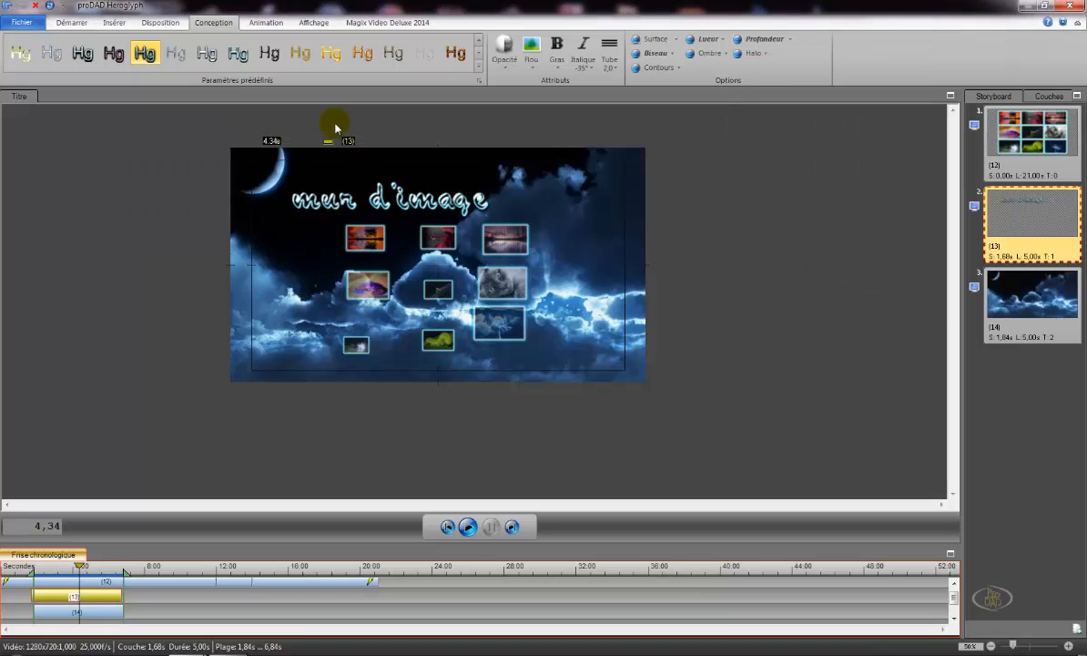
# - Apply the first Miroitement halo preset to the "mur d'image" title
pyautogui.click(768, 55)
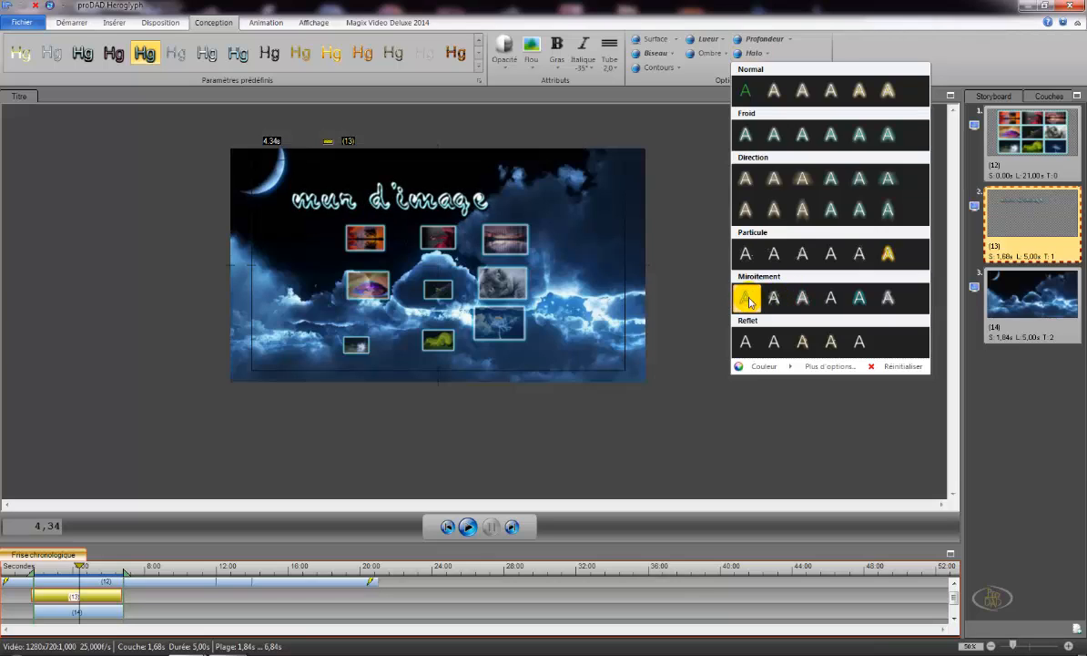
pyautogui.click(748, 298)
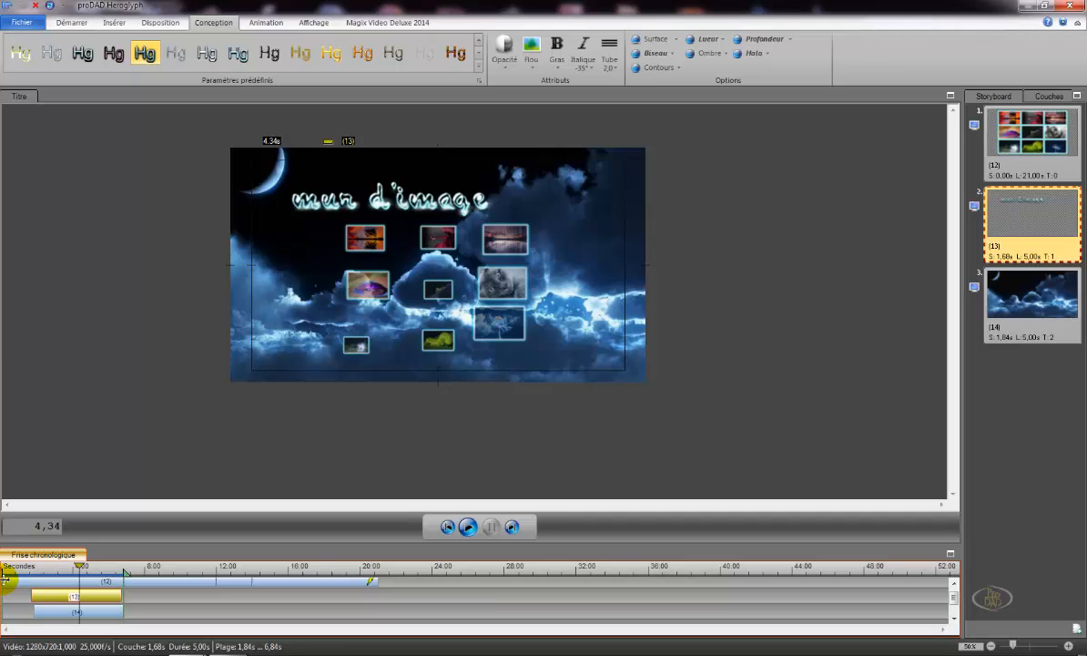
# - Set the timeline range to 0.08–21.00 s, and extend the background picture's object to run from 0 to 21 s
pyautogui.click(4, 577)
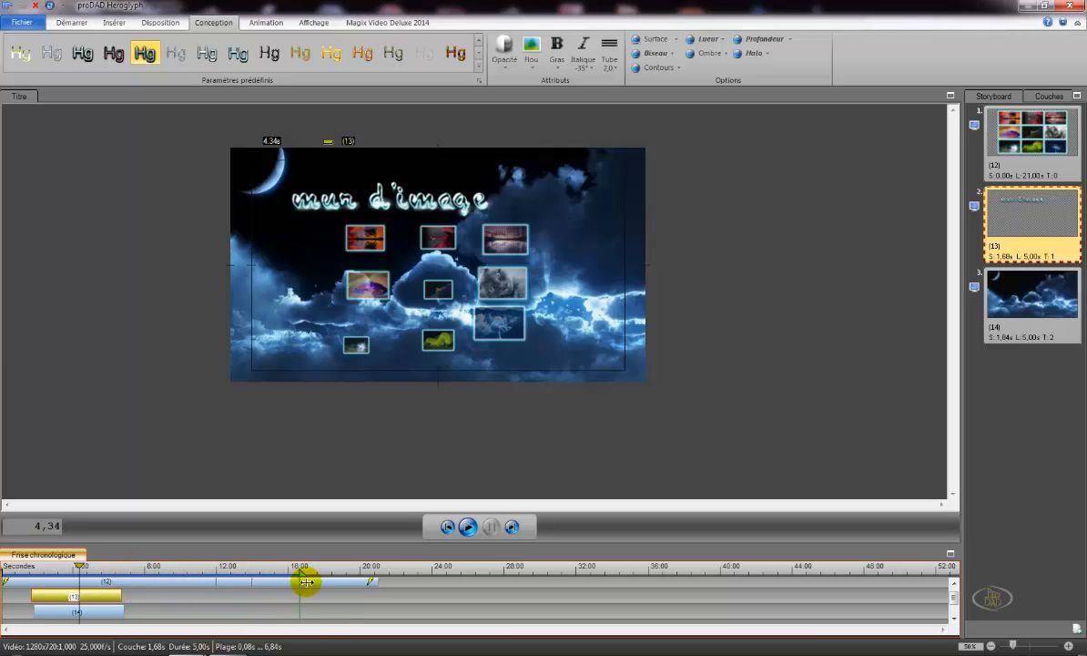
pyautogui.moveTo(379, 581); pyautogui.dragTo(379, 580)
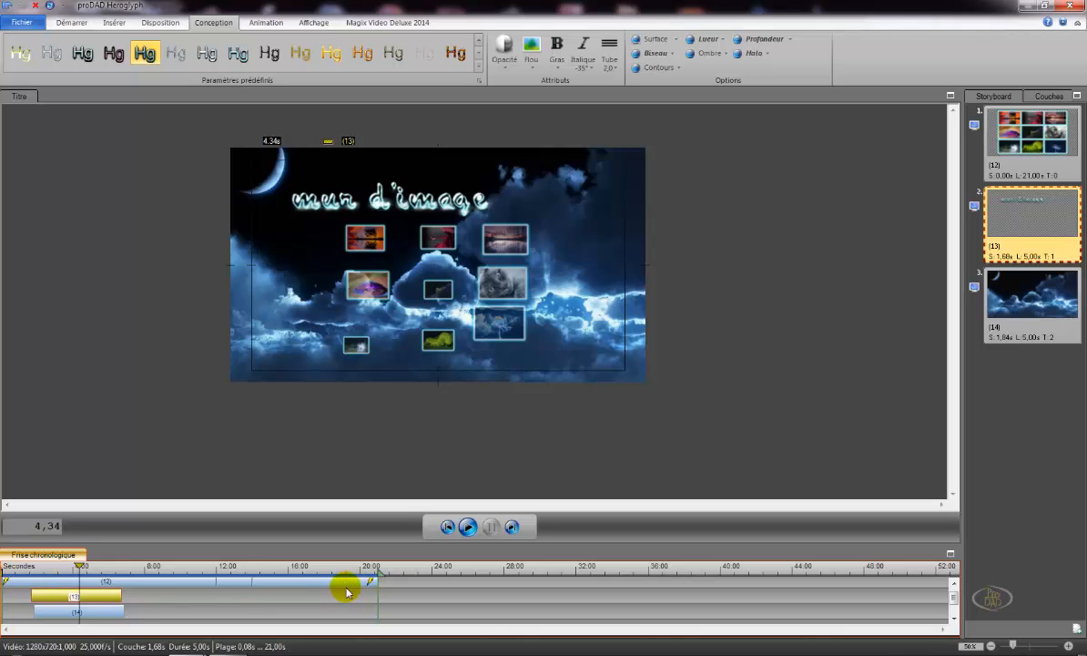
pyautogui.click(92, 616)
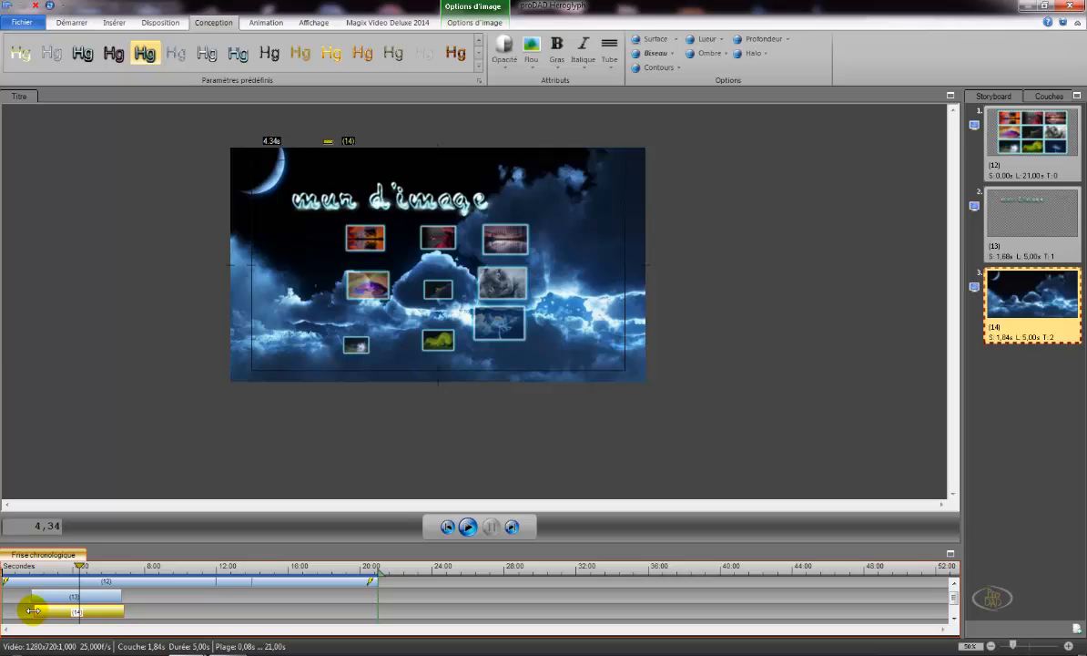
pyautogui.moveTo(33, 610); pyautogui.dragTo(3, 611)
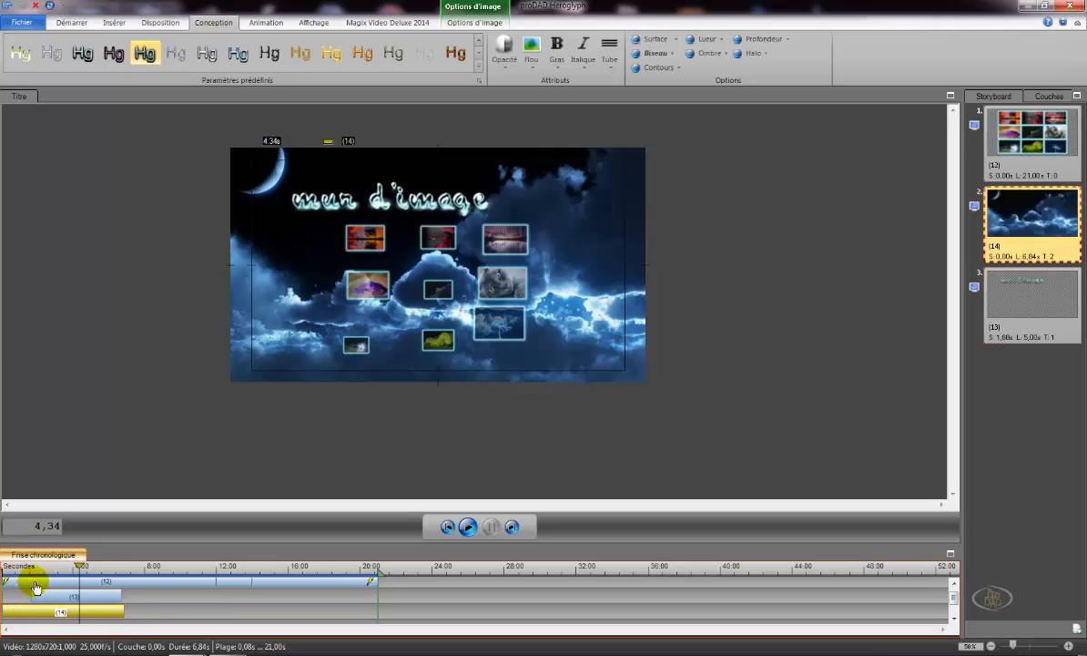
pyautogui.moveTo(122, 613); pyautogui.dragTo(378, 618)
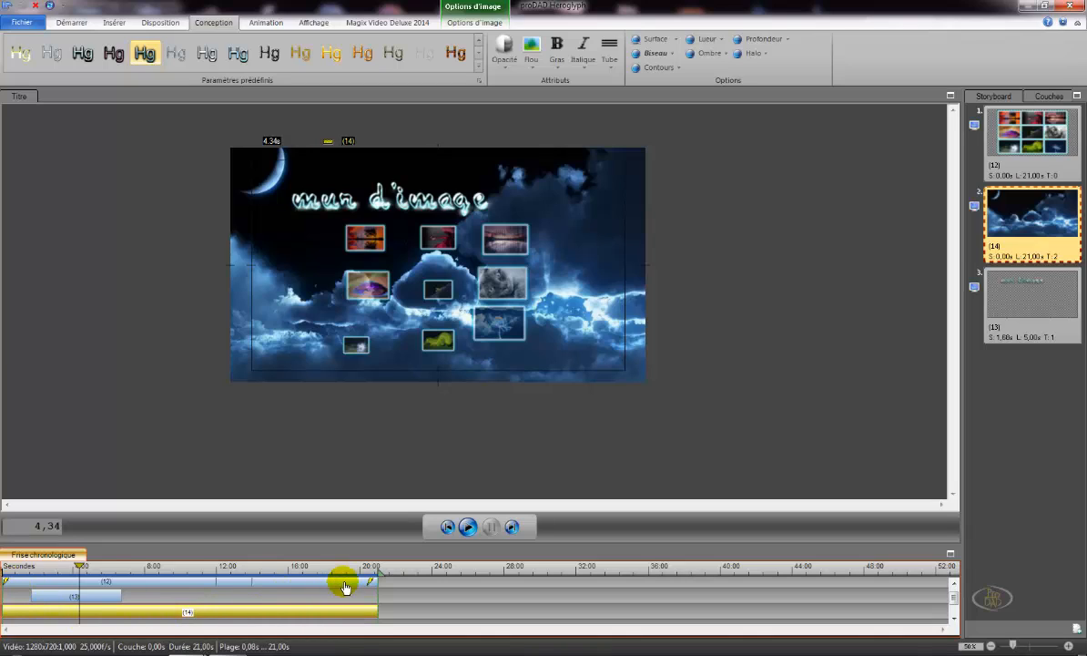
# - Rename the timeline object containing the "mur d'image" title as texte
pyautogui.rightClick(102, 604)
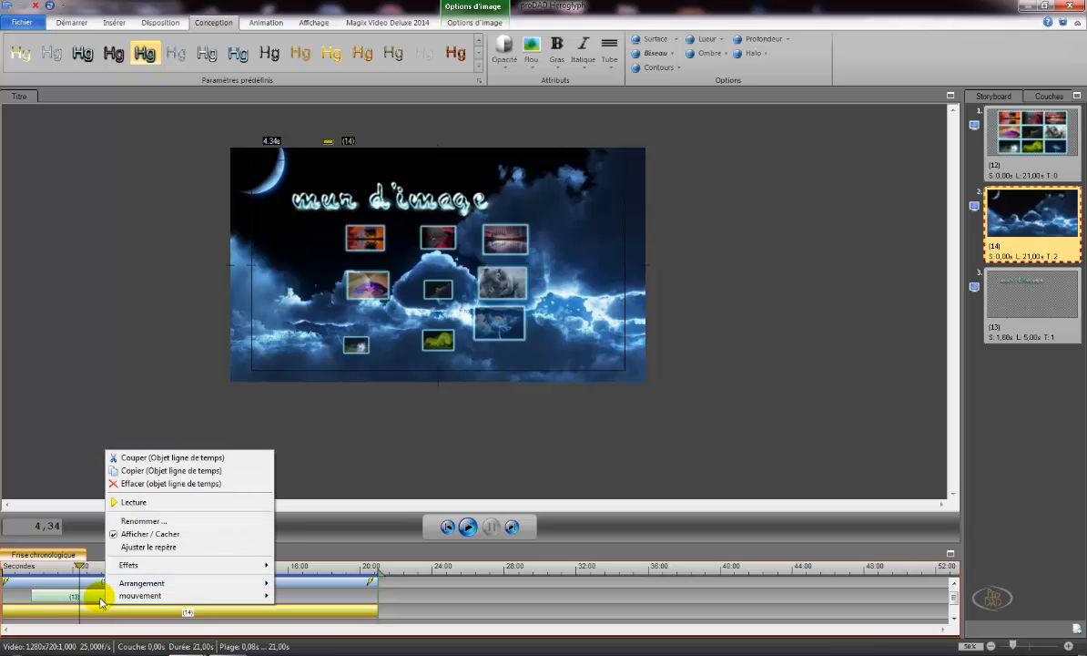
pyautogui.click(142, 520)
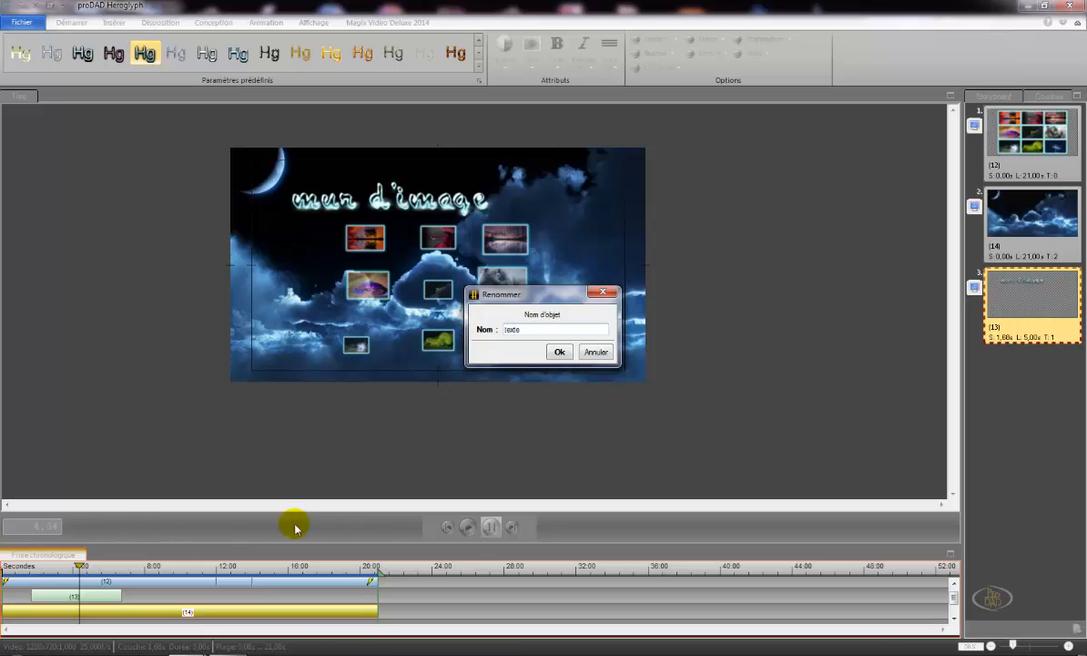
pyautogui.click(558, 353)
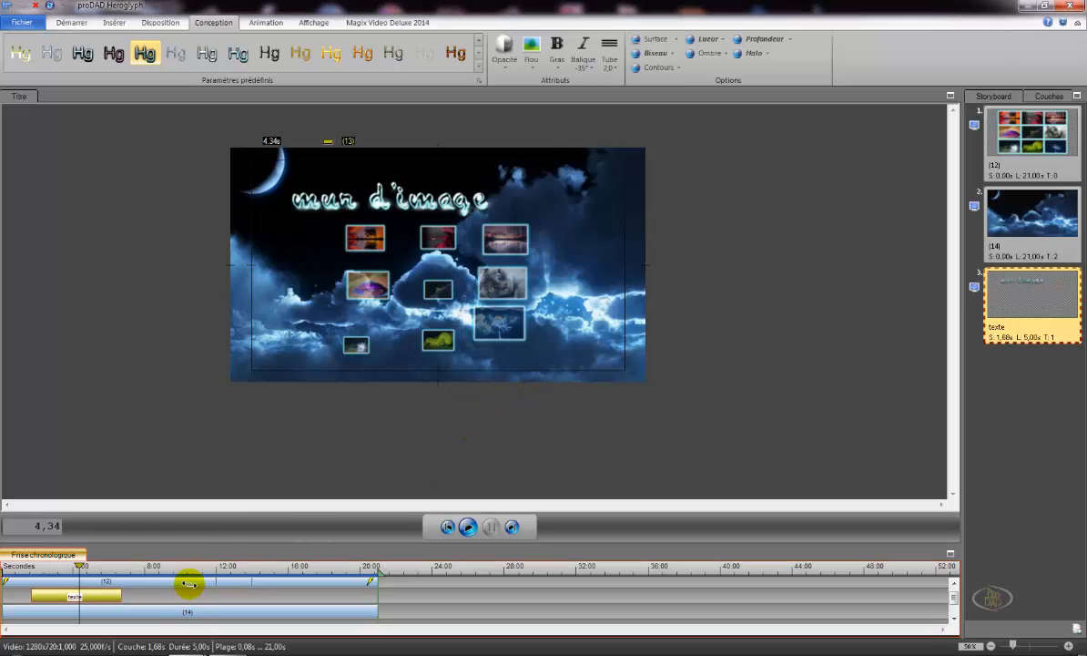
# - Rename the timeline object containing the nine-photo wall as mur d'image
pyautogui.rightClick(193, 586)
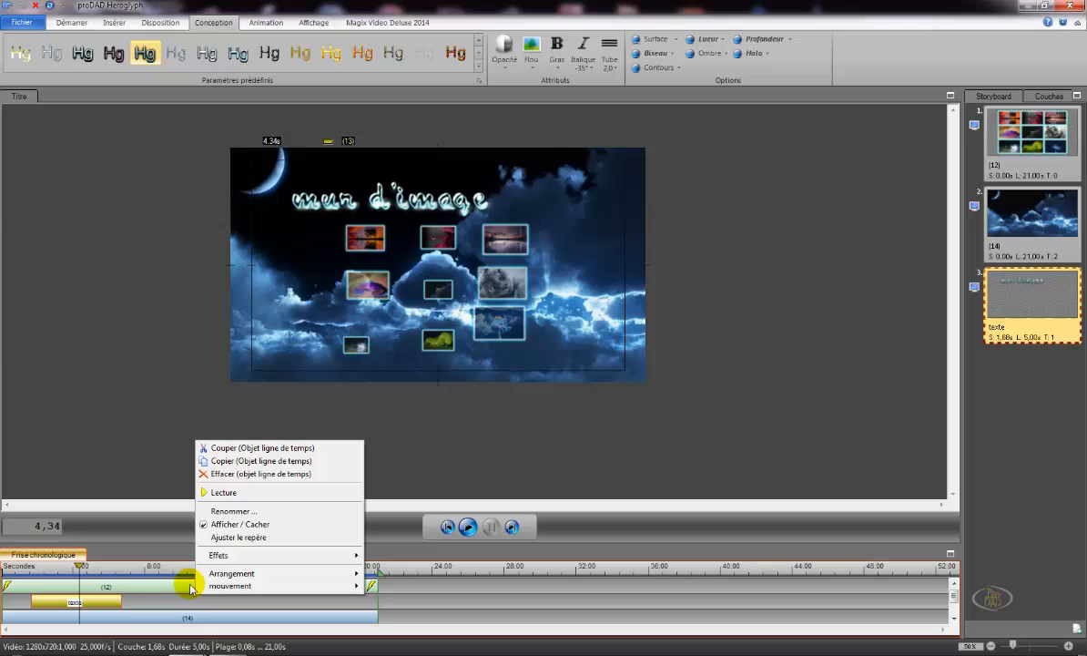
pyautogui.click(239, 511)
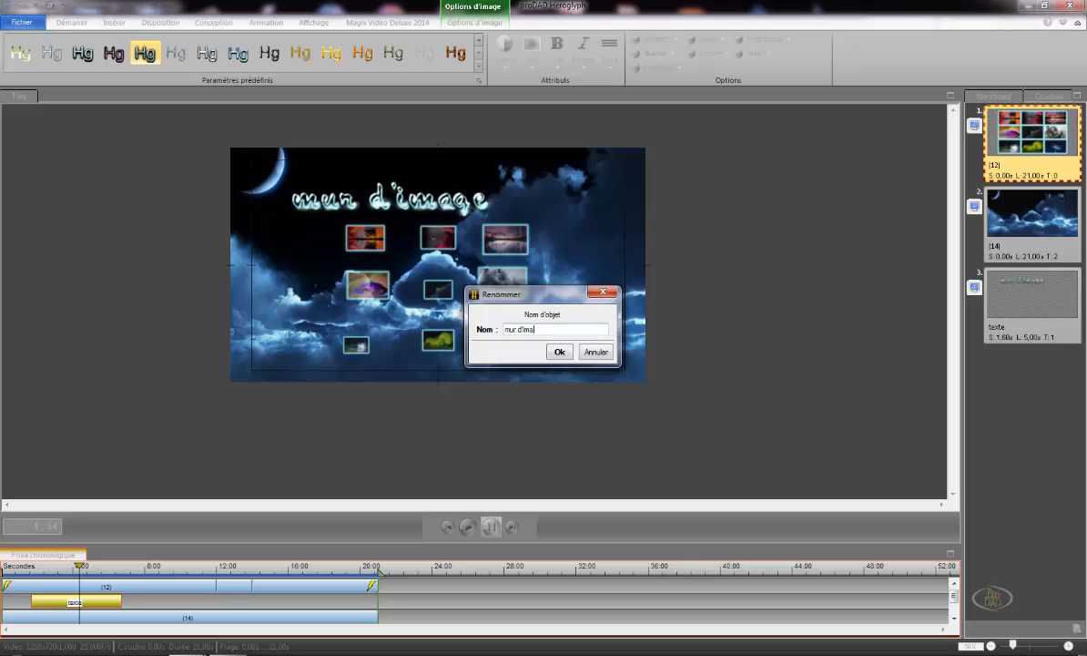
pyautogui.write("mur d'image")
pyautogui.click(559, 353)
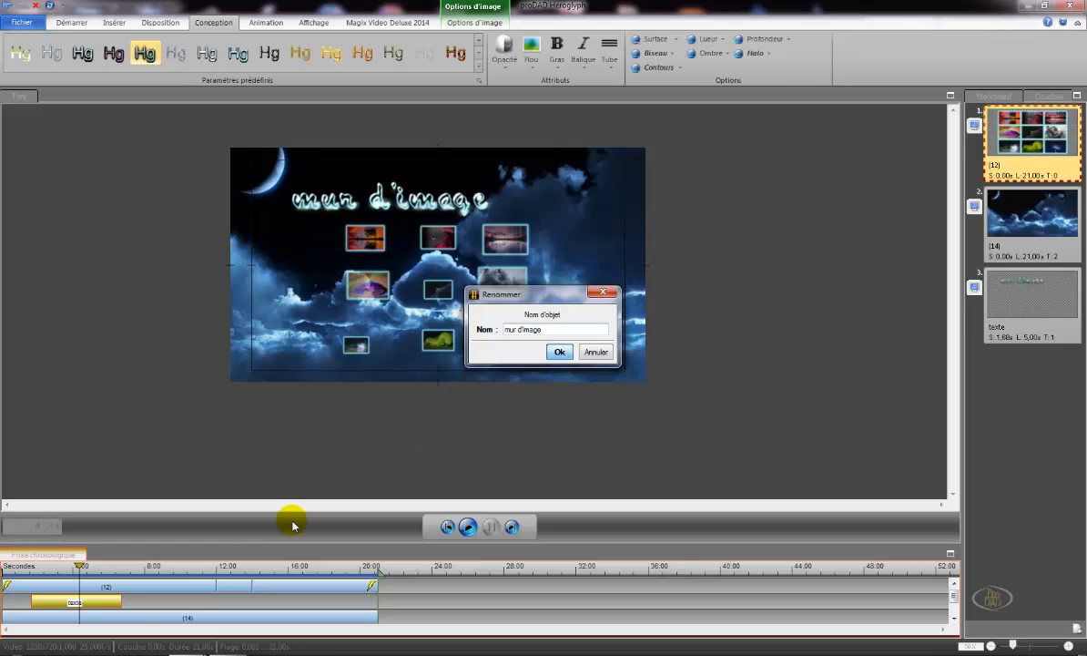
# - Rename the background picture's timeline object as image fixe
pyautogui.rightClick(137, 623)
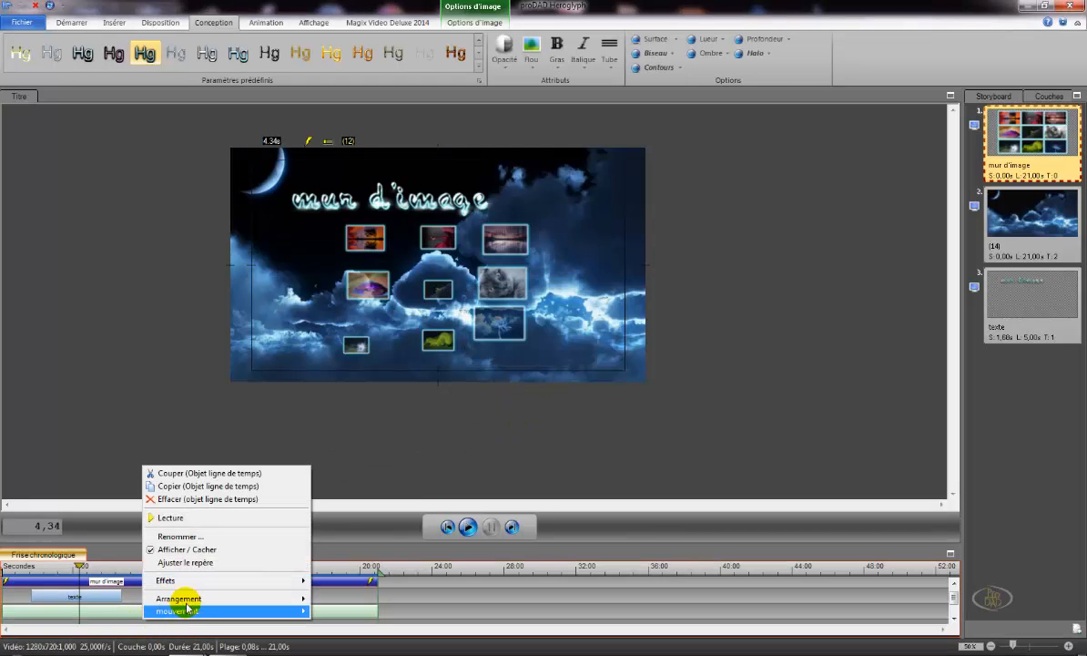
pyautogui.click(202, 535)
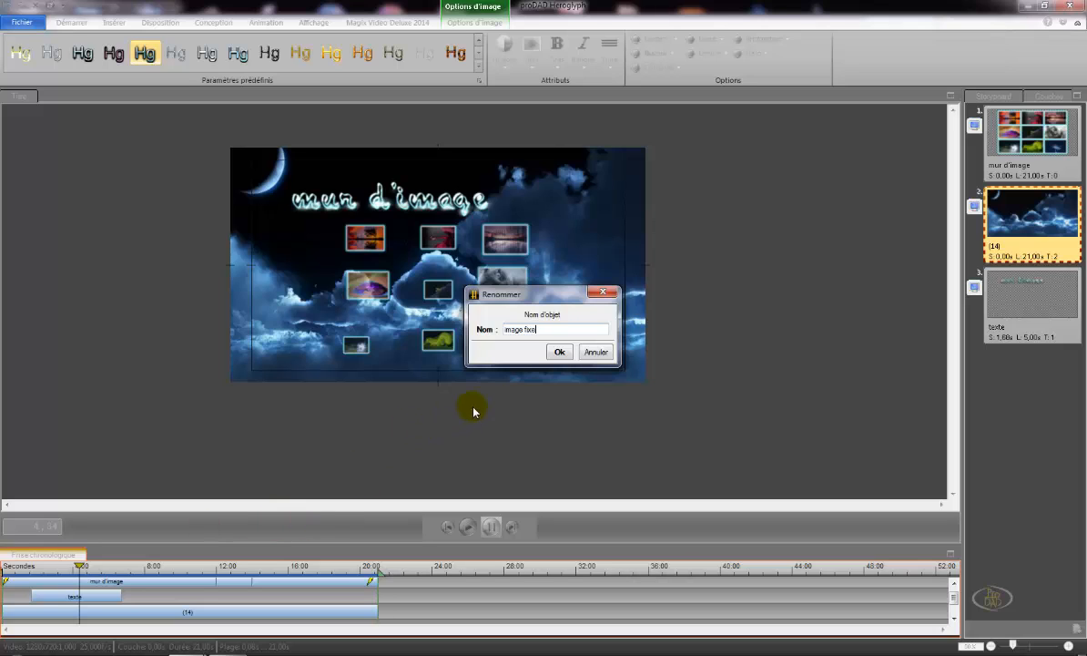
pyautogui.click(558, 351)
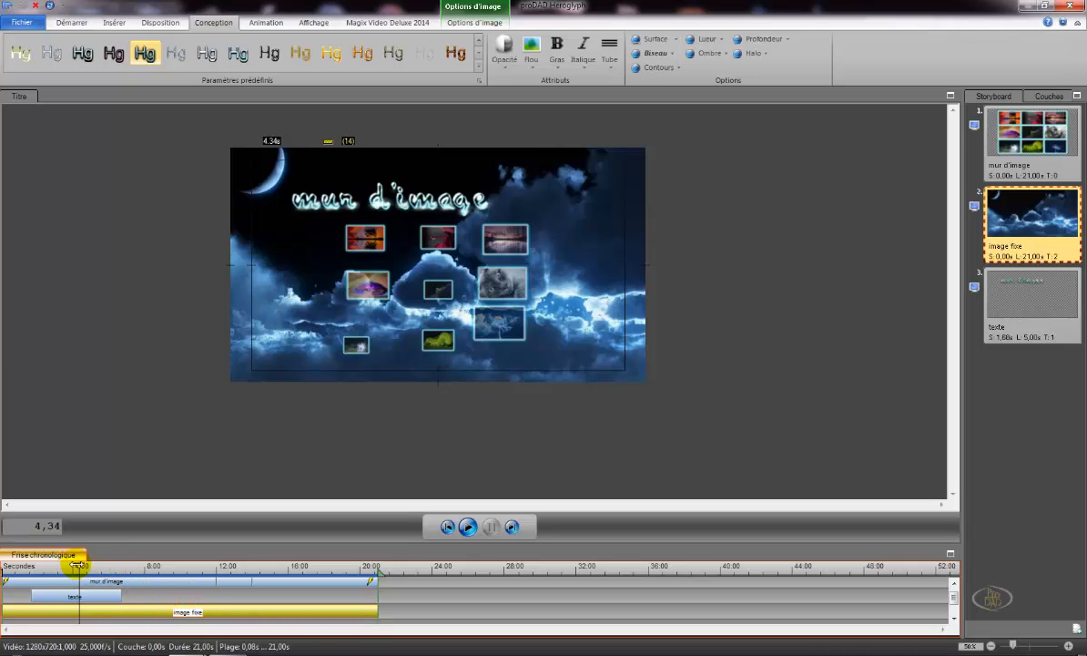
# - Give the texte object an Effet de fondu avant using the fifth animation preset, lasting 2.00 s
pyautogui.moveTo(79, 564); pyautogui.dragTo(40, 601)
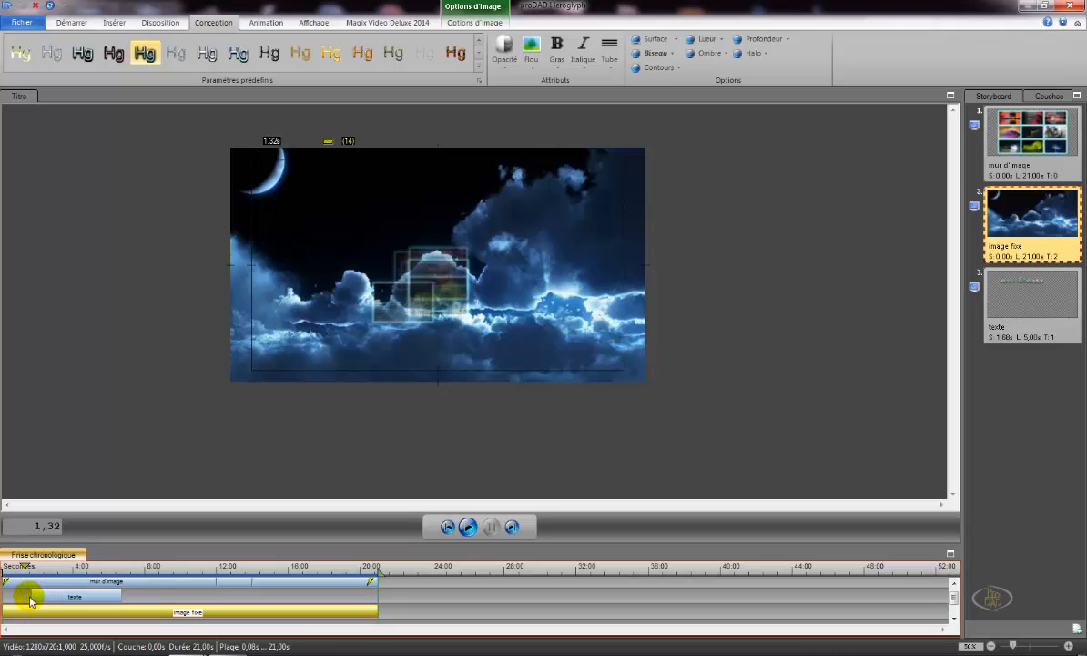
pyautogui.click(76, 596)
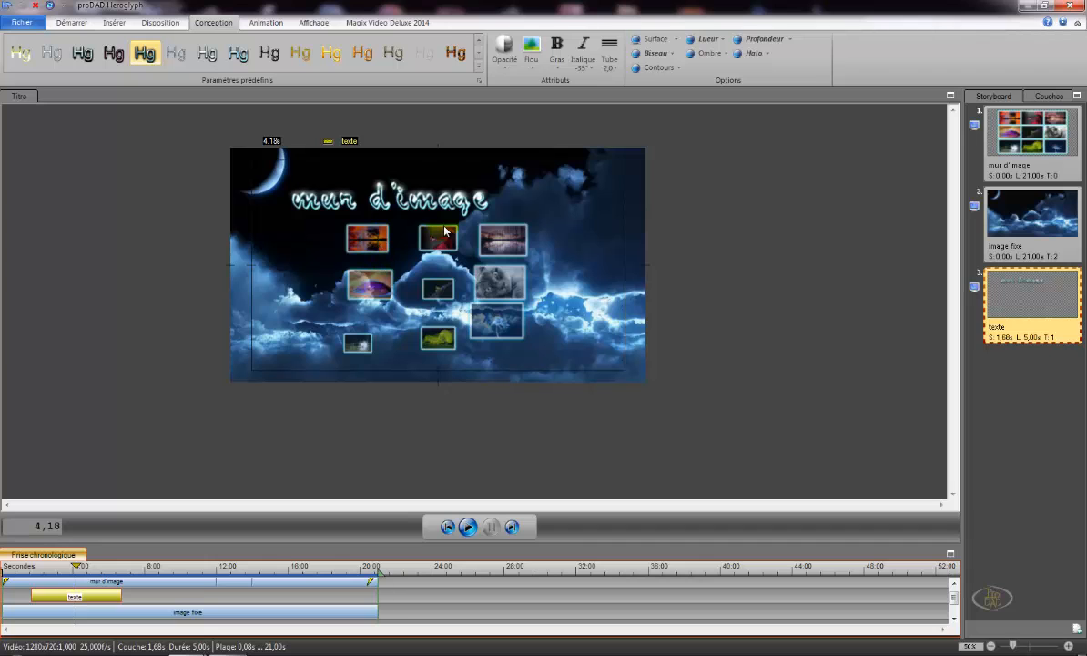
pyautogui.click(265, 26)
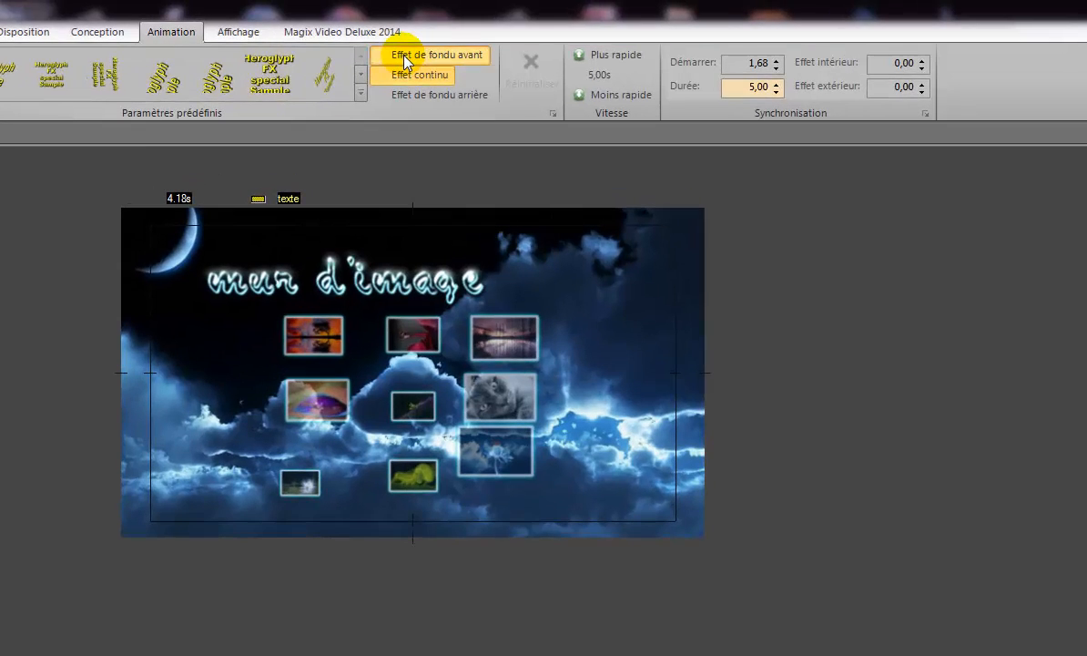
pyautogui.click(454, 38)
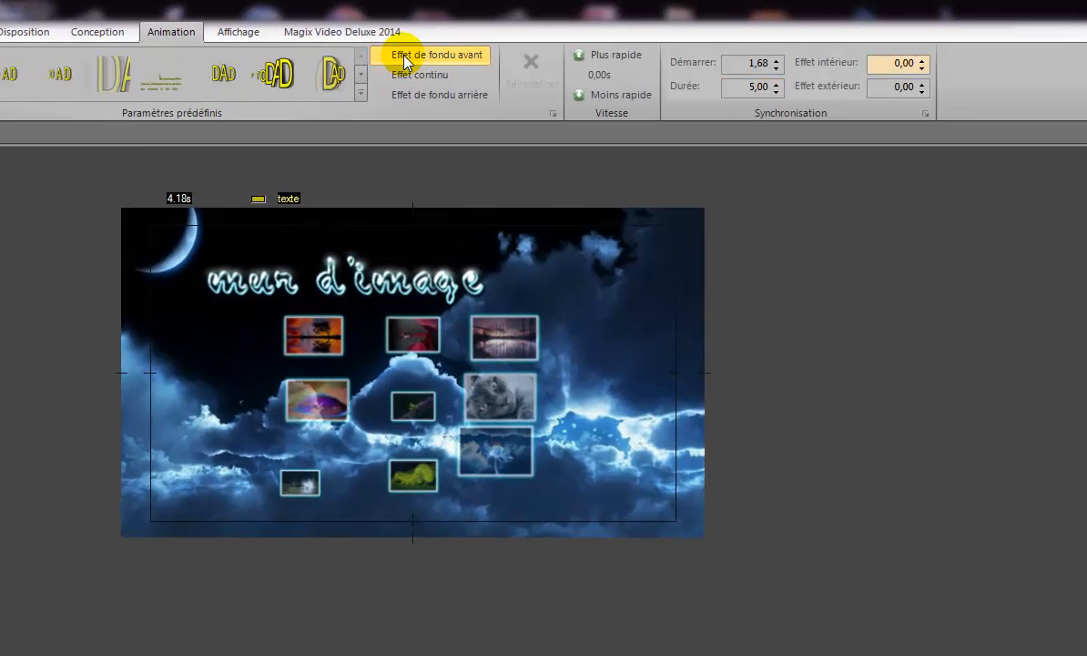
pyautogui.click(76, 79)
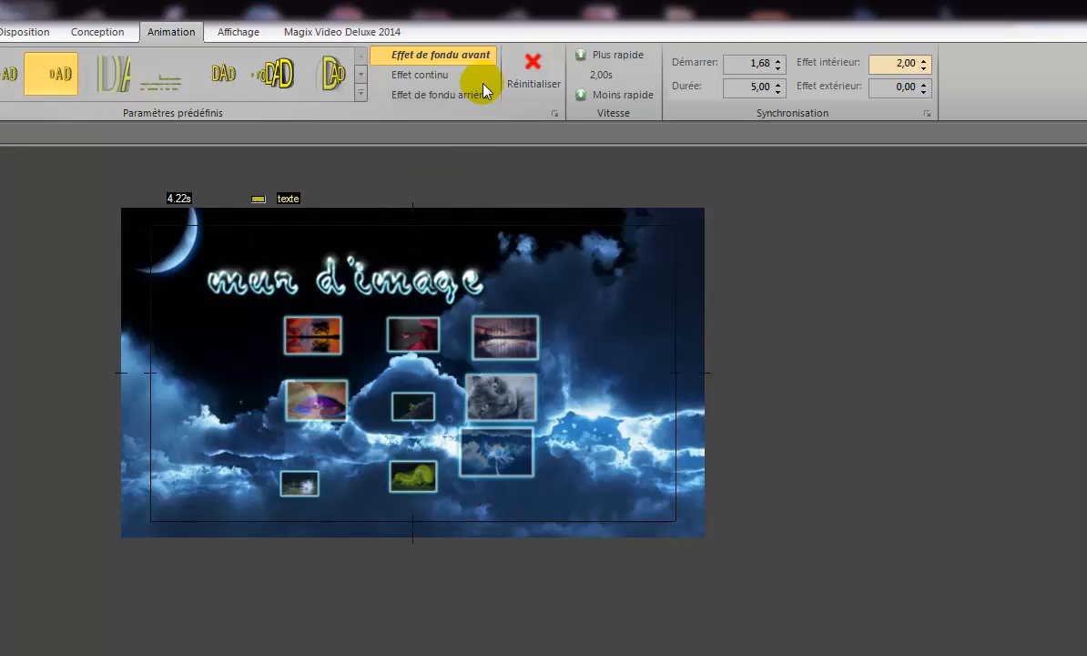
# - Try to apply the fifth preset as the title's Effet de fondu arrière, and play the animation from the start to check it
pyautogui.click(437, 101)
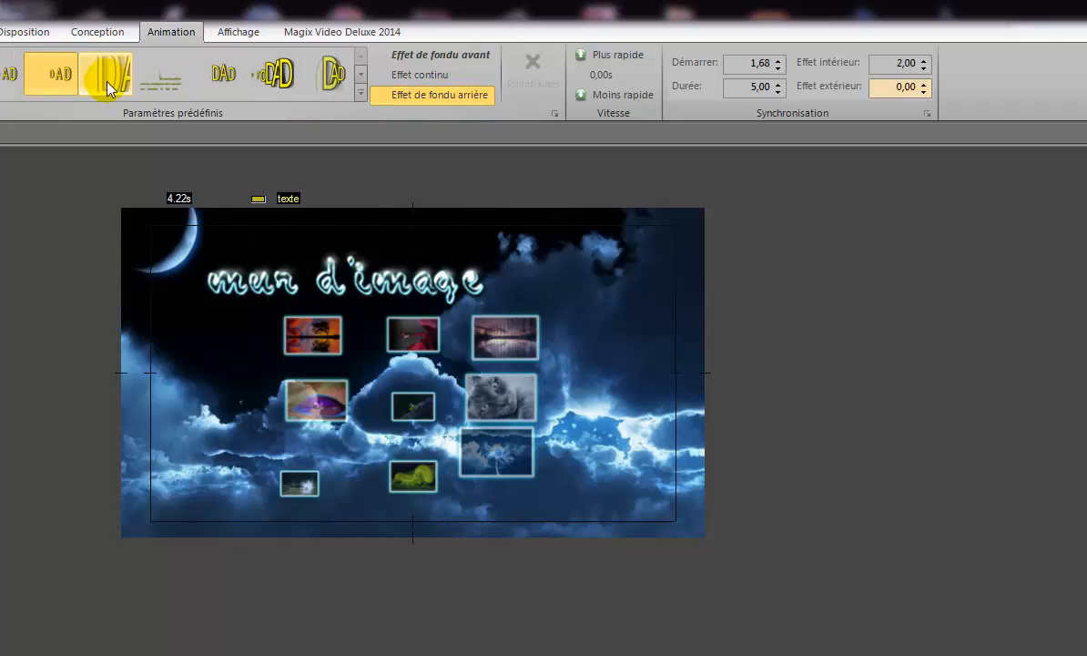
pyautogui.click(60, 75)
pyautogui.moveTo(60, 79)
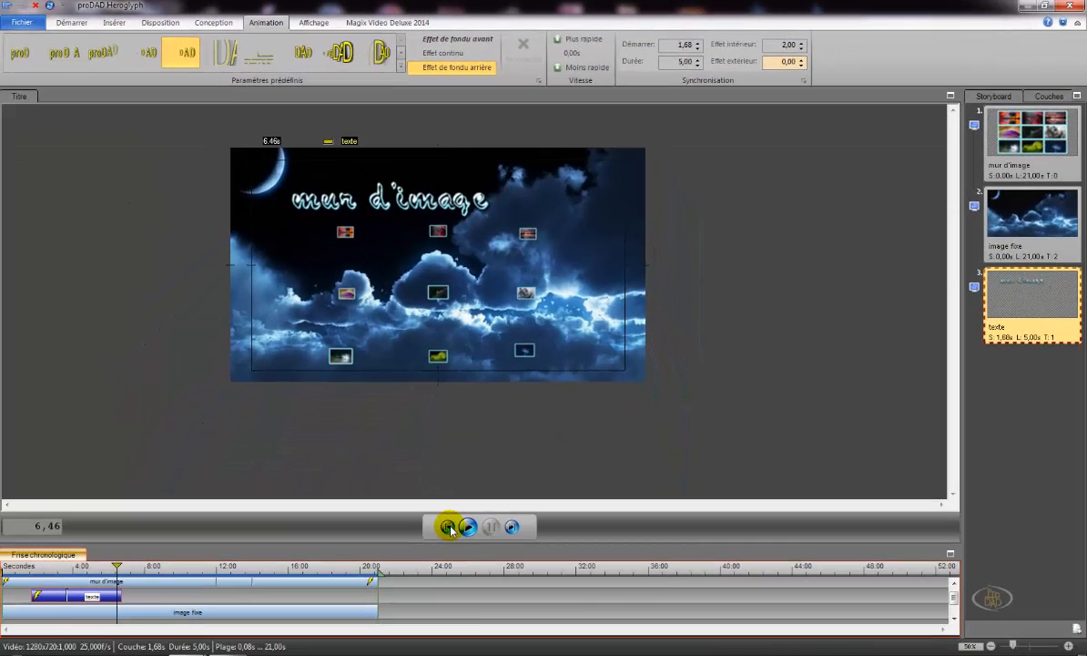
pyautogui.click(448, 527)
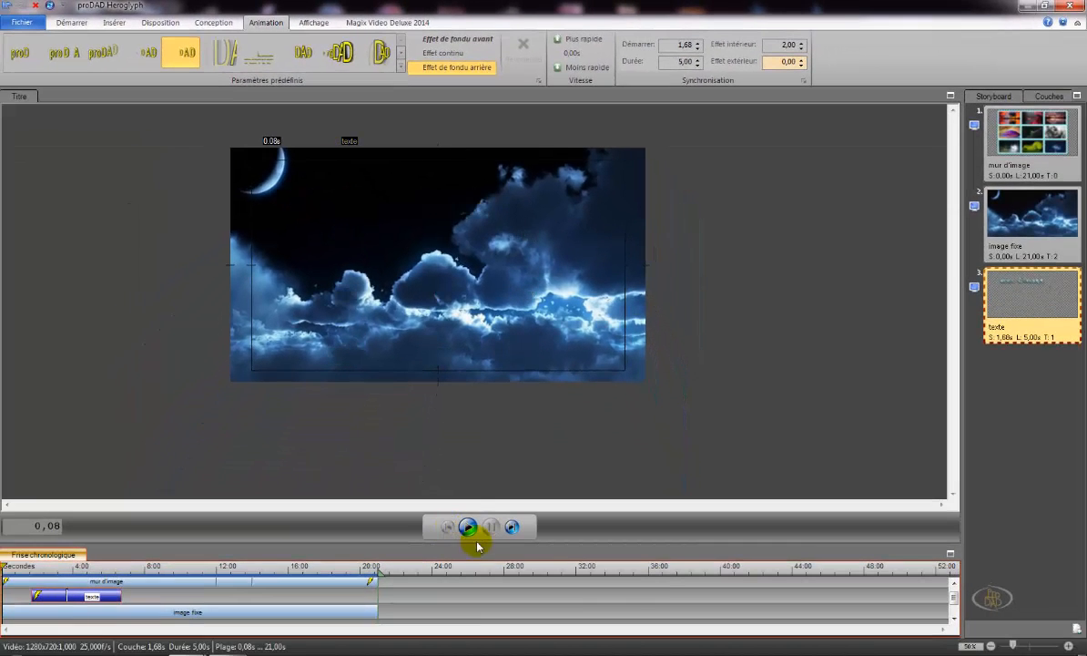
pyautogui.click(465, 526)
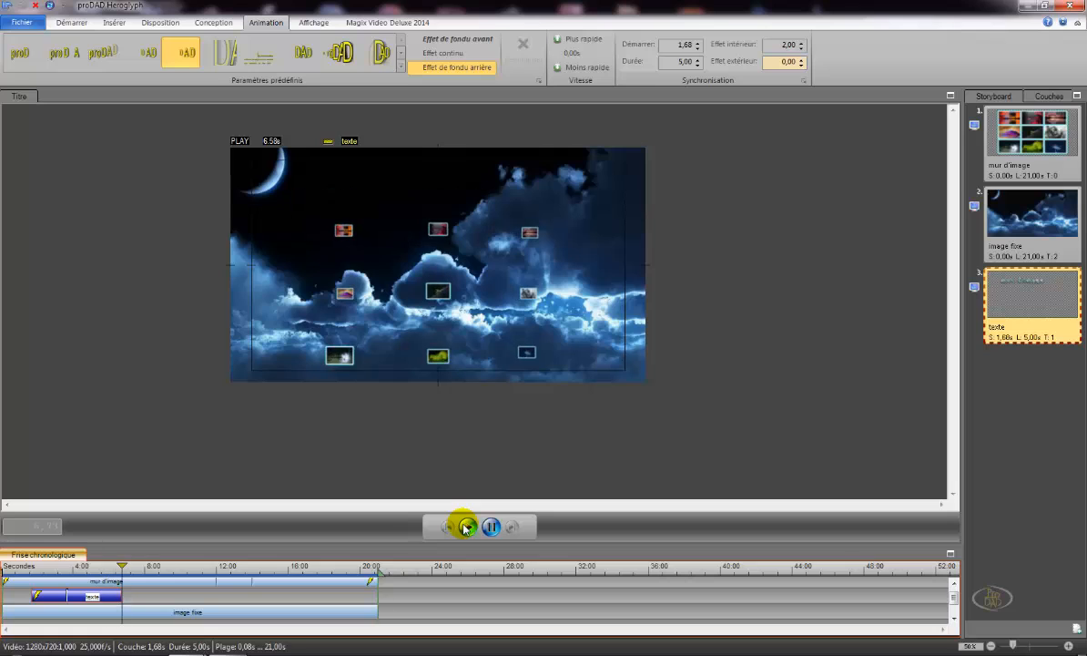
pyautogui.click(491, 527)
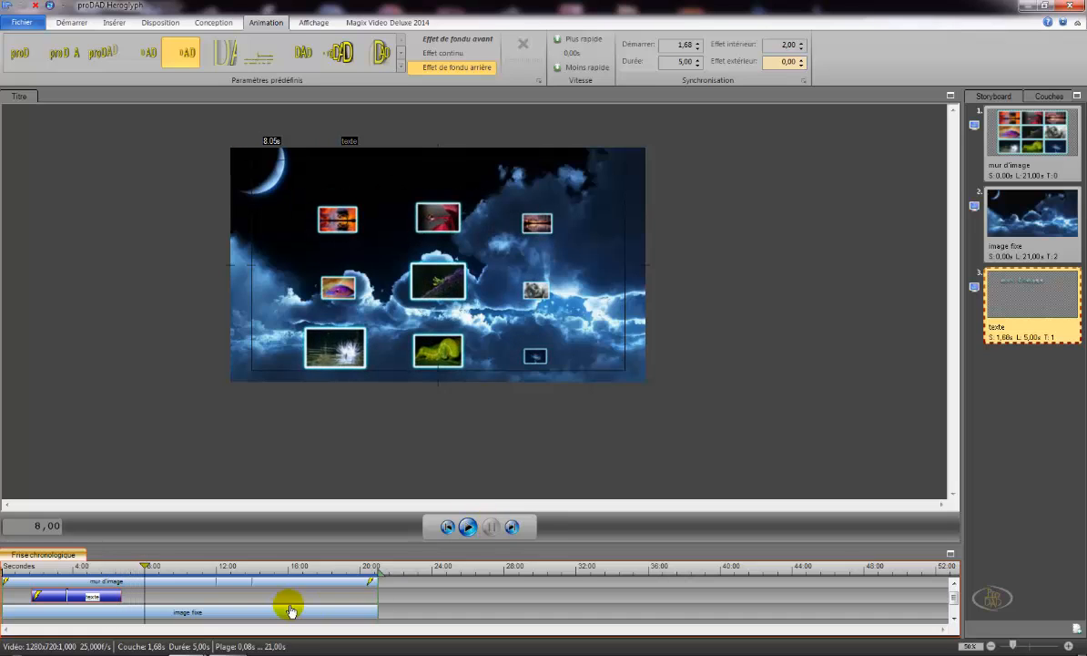
# - Give the texte object an Effet de fondu arrière using the fourth animation preset, lasting 2.00 s
pyautogui.click(108, 594)
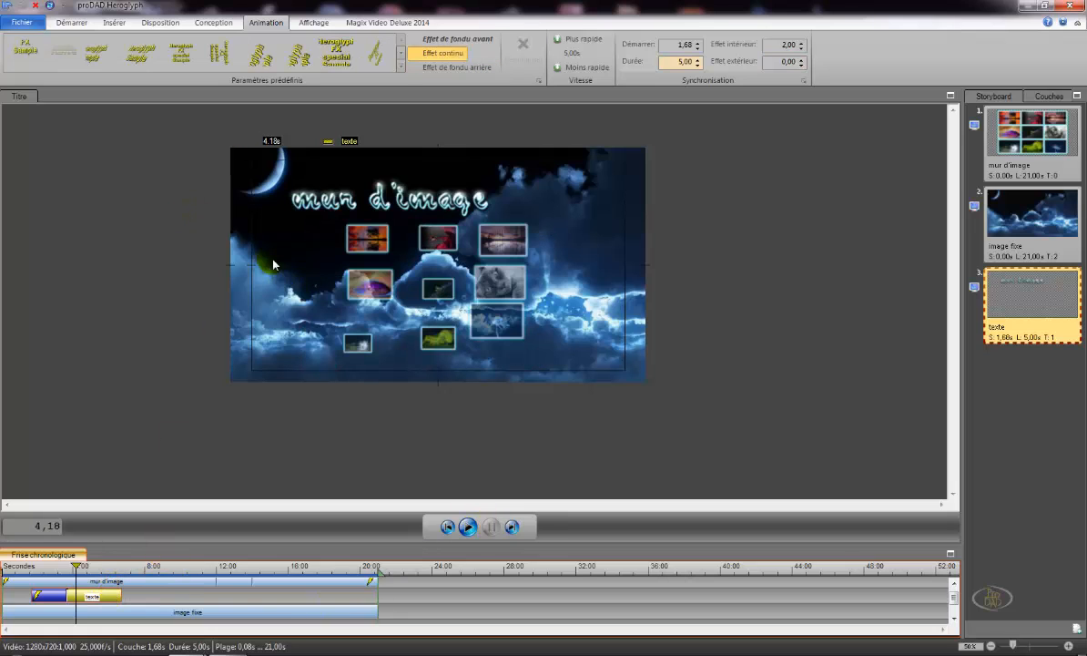
pyautogui.click(445, 69)
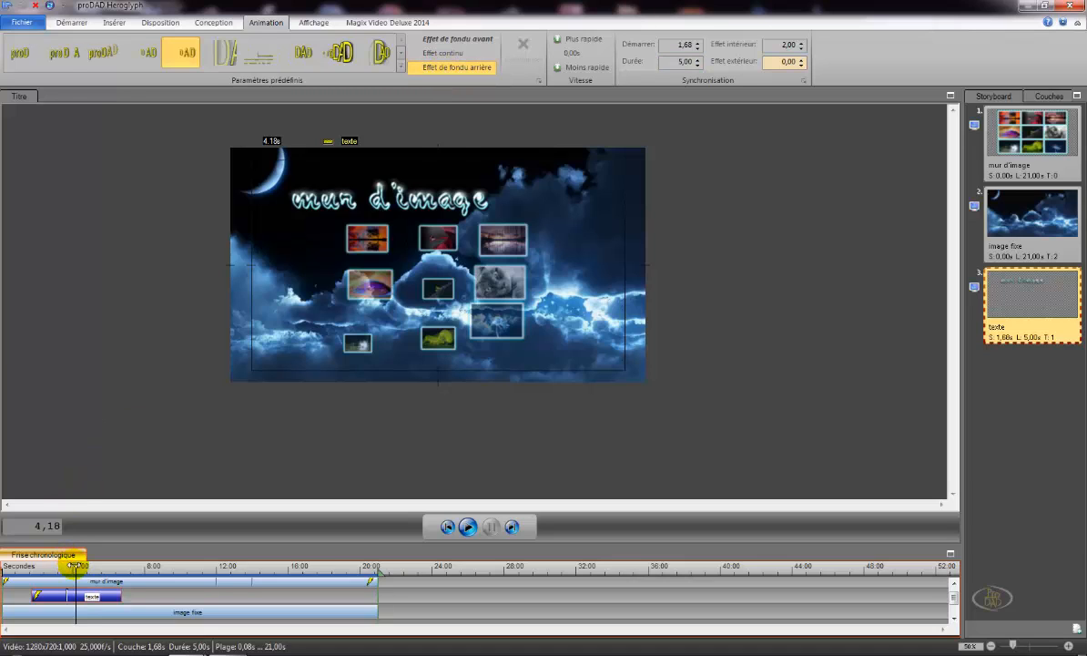
pyautogui.moveTo(76, 567); pyautogui.dragTo(120, 568)
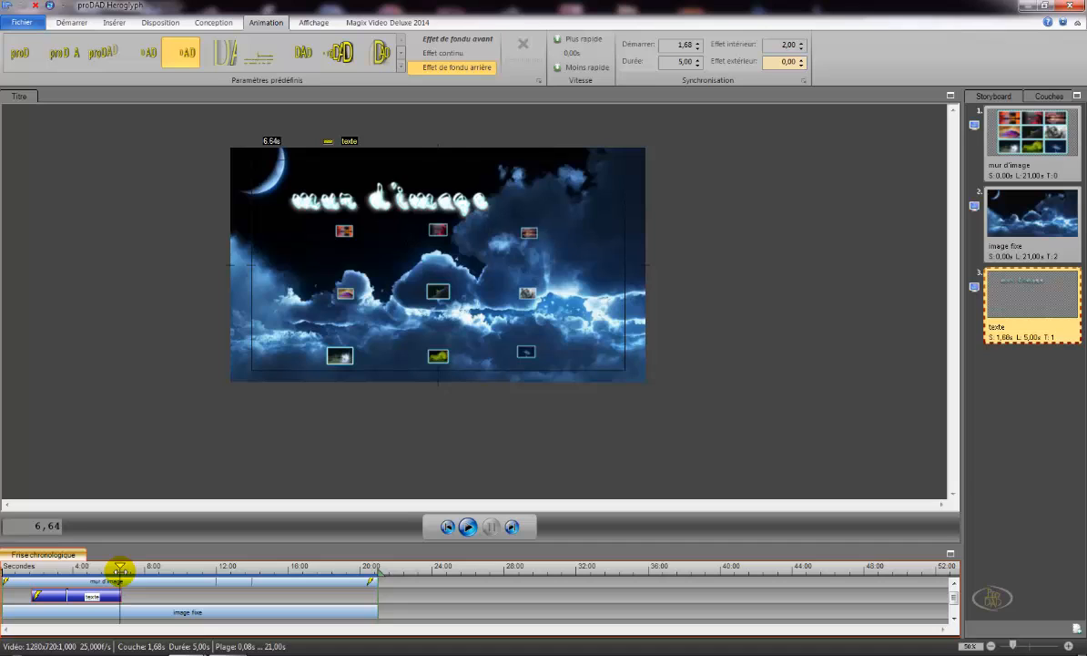
pyautogui.click(152, 55)
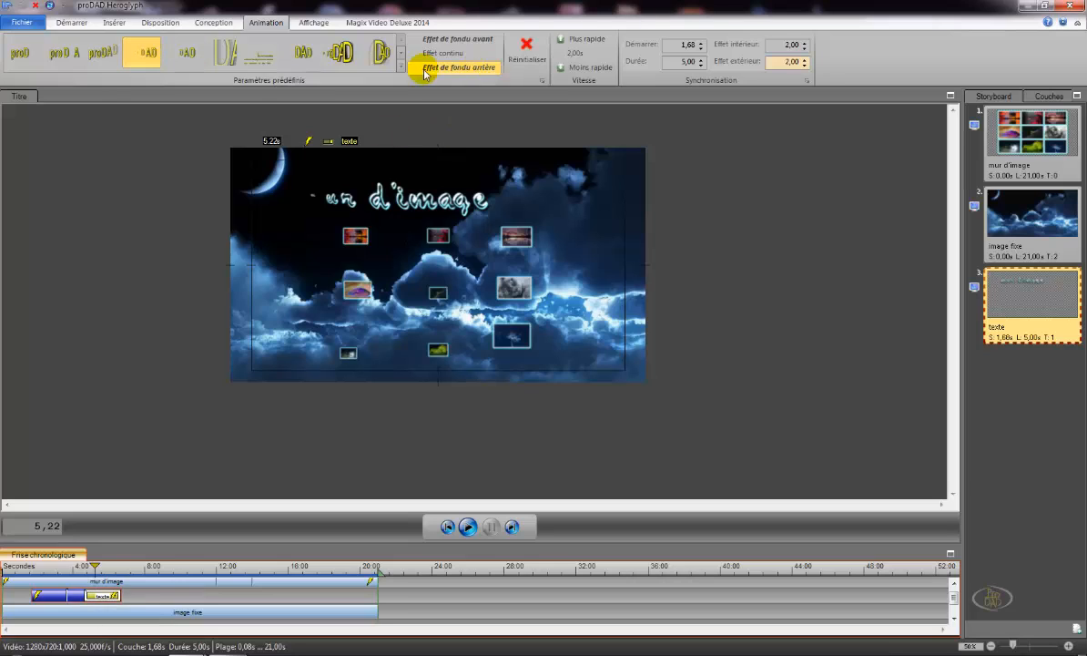
# - Play the whole composition from the start to check the title's entrance and exit with the photo wall
pyautogui.click(448, 528)
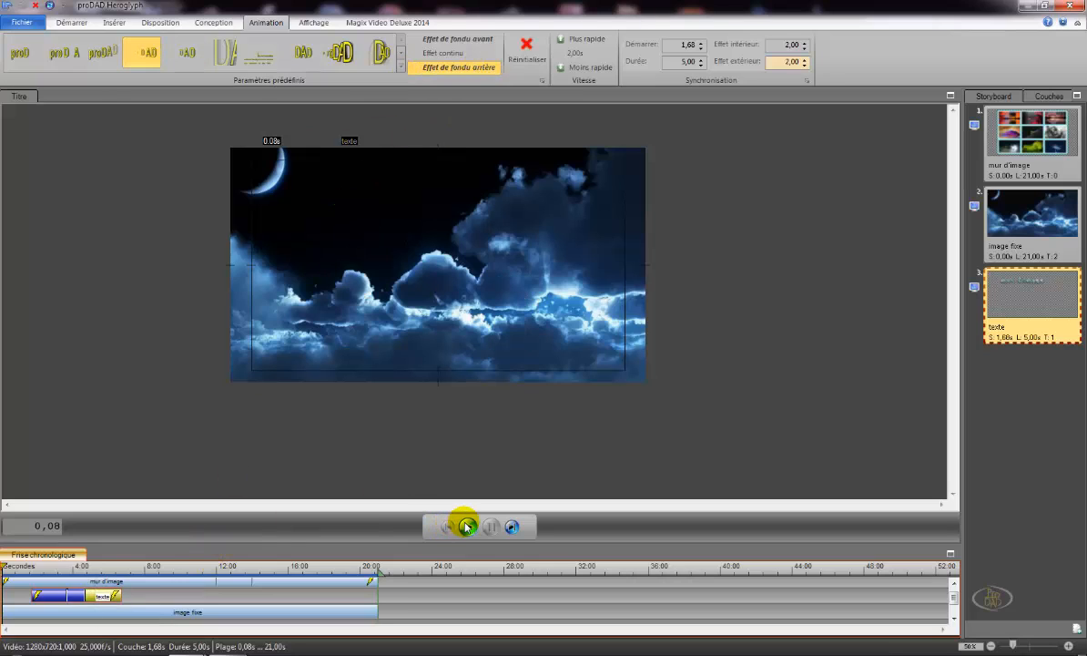
pyautogui.click(466, 527)
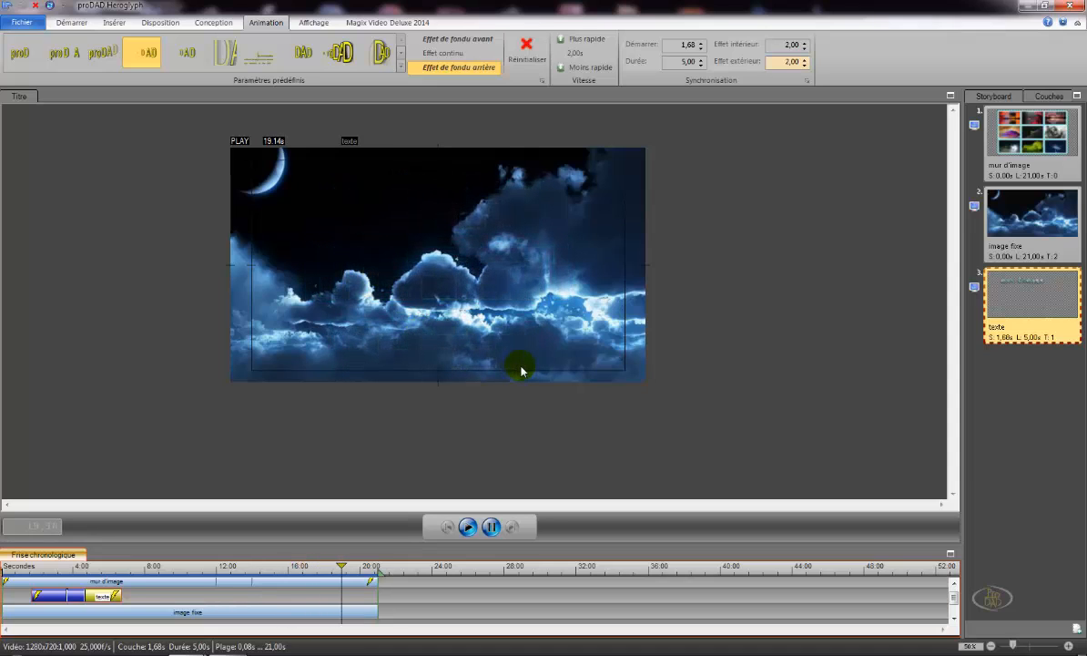
pyautogui.click(491, 526)
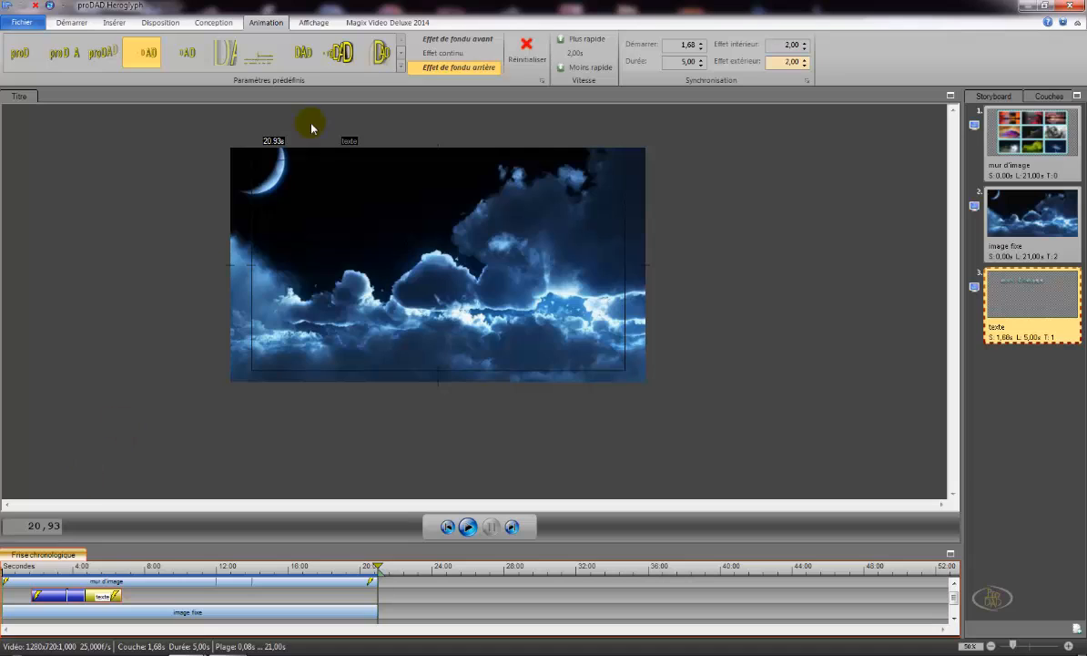
# - Enable the Optimiser les défilements horizontaux and Réduire le scintillement rendering options for Magix Video Deluxe 2014
pyautogui.click(388, 25)
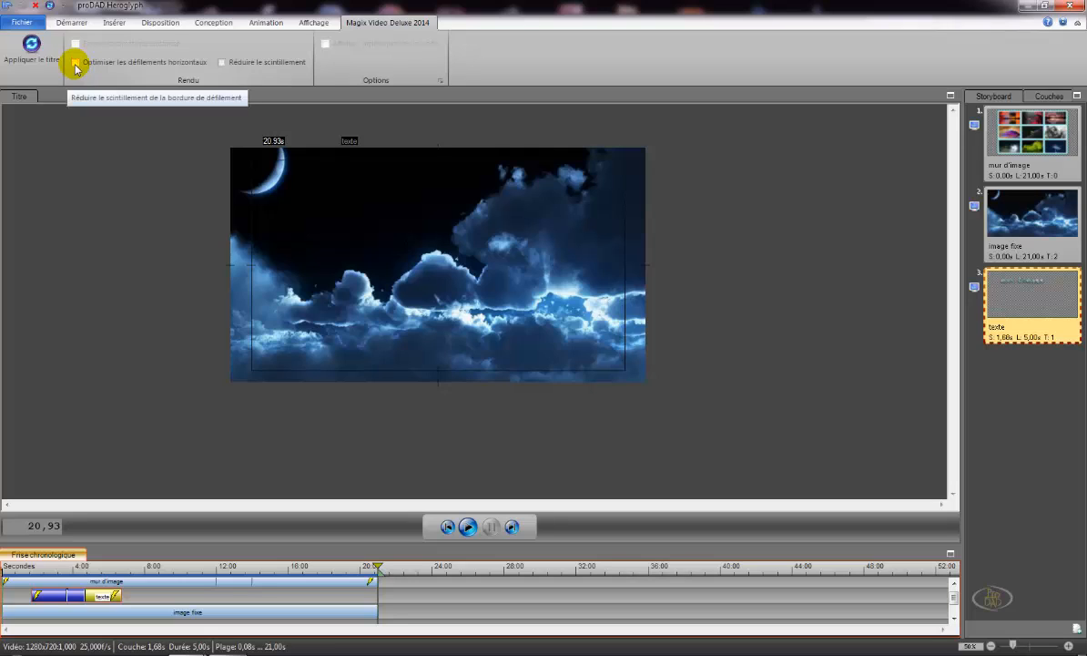
pyautogui.click(76, 63)
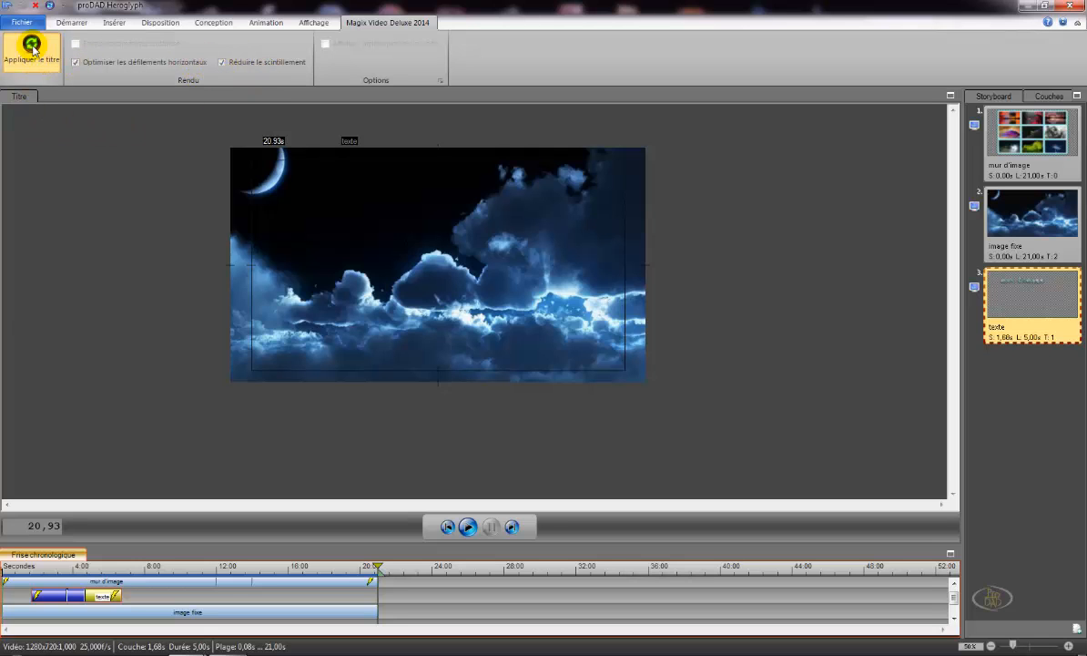
# - Apply the title to the MAGIX Vidéo deluxe project and move its Heroglyph clip to the start of track 1
pyautogui.click(32, 48)
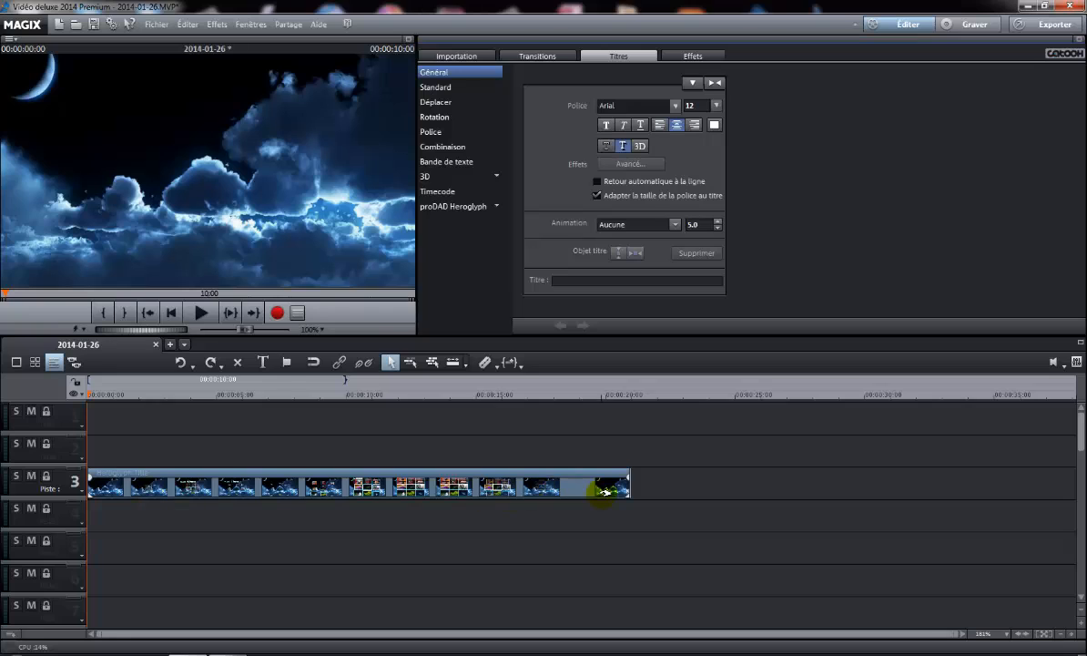
pyautogui.moveTo(340, 489); pyautogui.dragTo(326, 424)
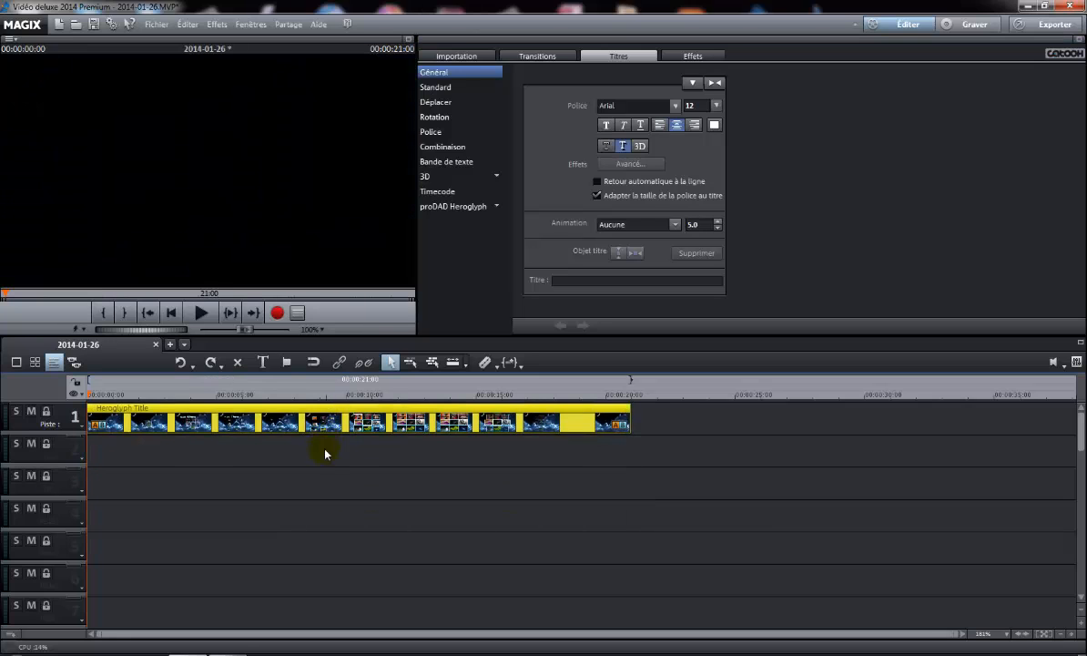
# - Browse the import media to the musique youtube gratuit folder inside Ma musique
pyautogui.click(460, 57)
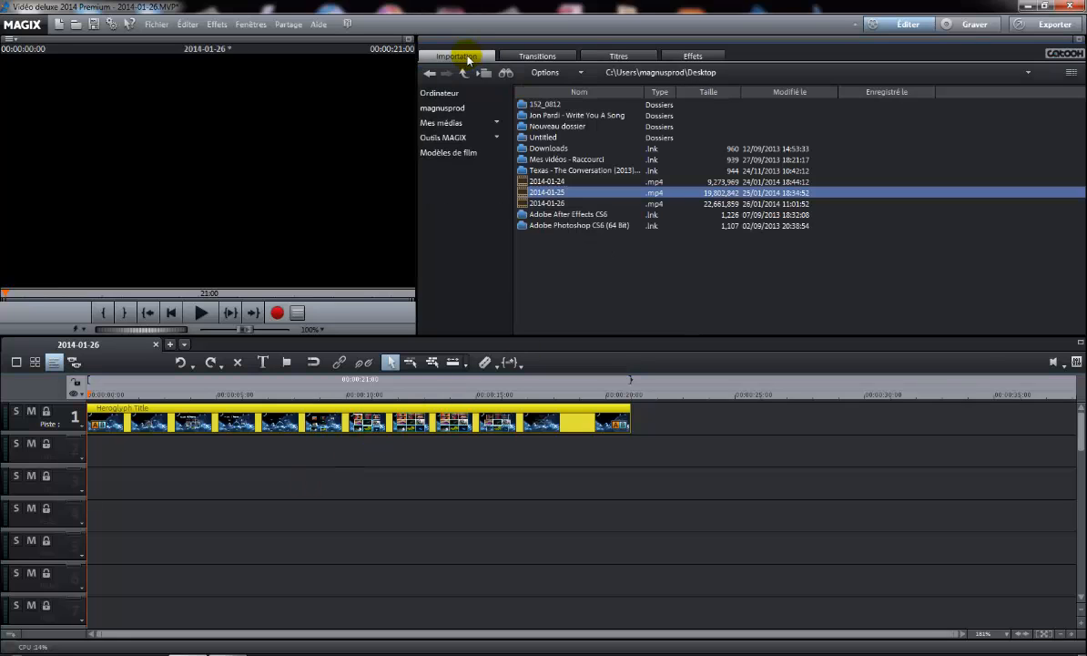
pyautogui.click(464, 123)
pyautogui.click(479, 168)
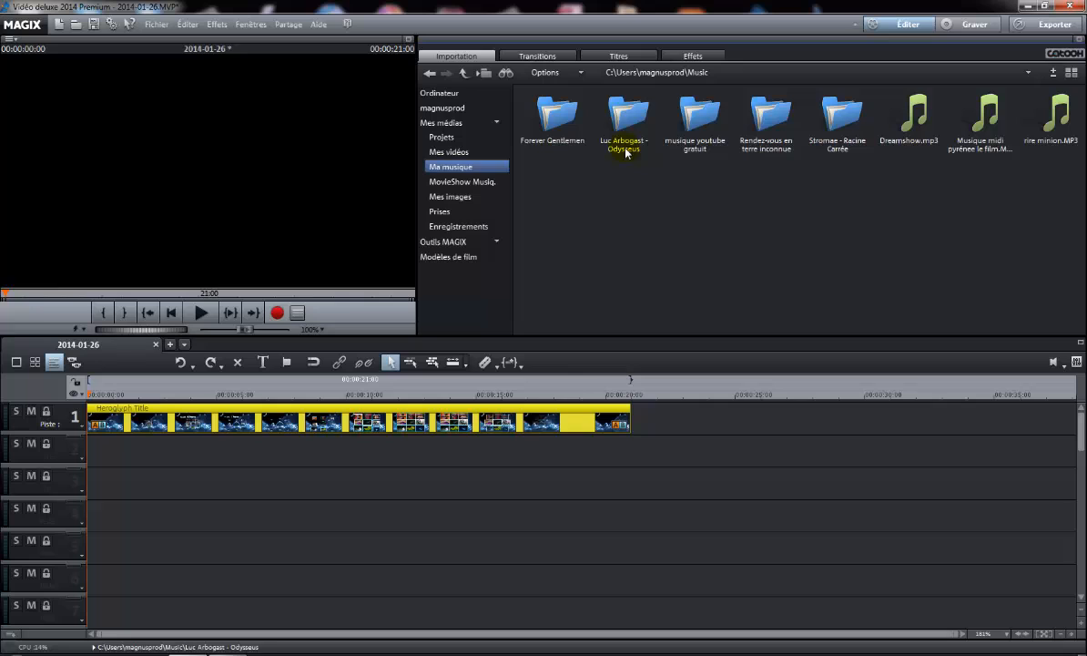
pyautogui.doubleClick(701, 116)
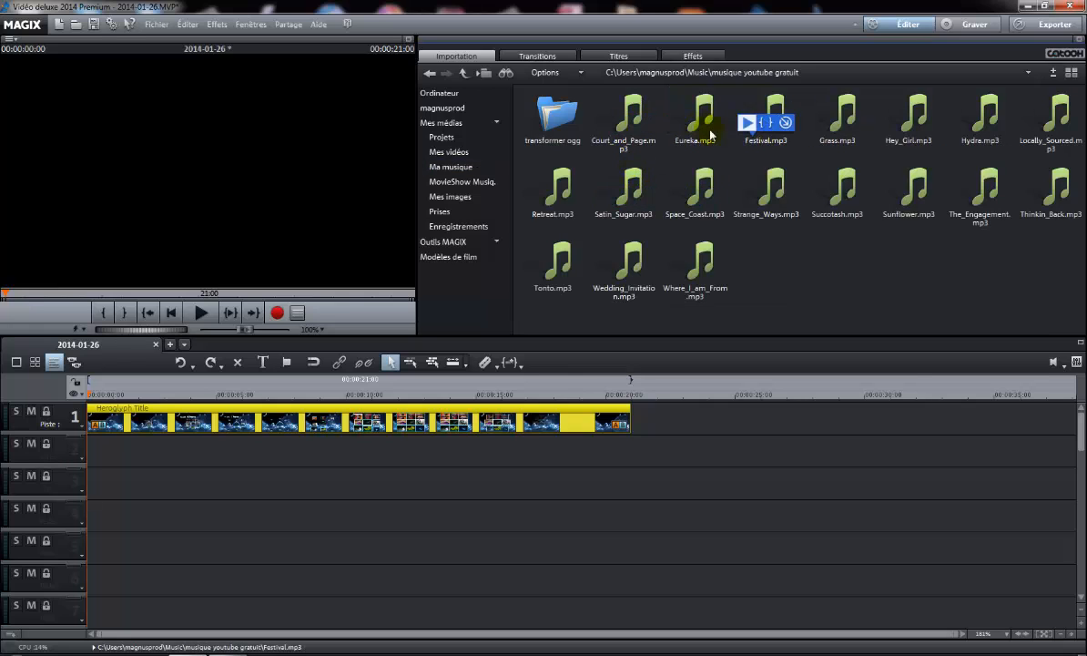
# - Audition the tracks in the musique youtube gratuit folder, from Court_and_Page.mp3 to Hey_Girl.mp3, to choose the background music
pyautogui.click(606, 123)
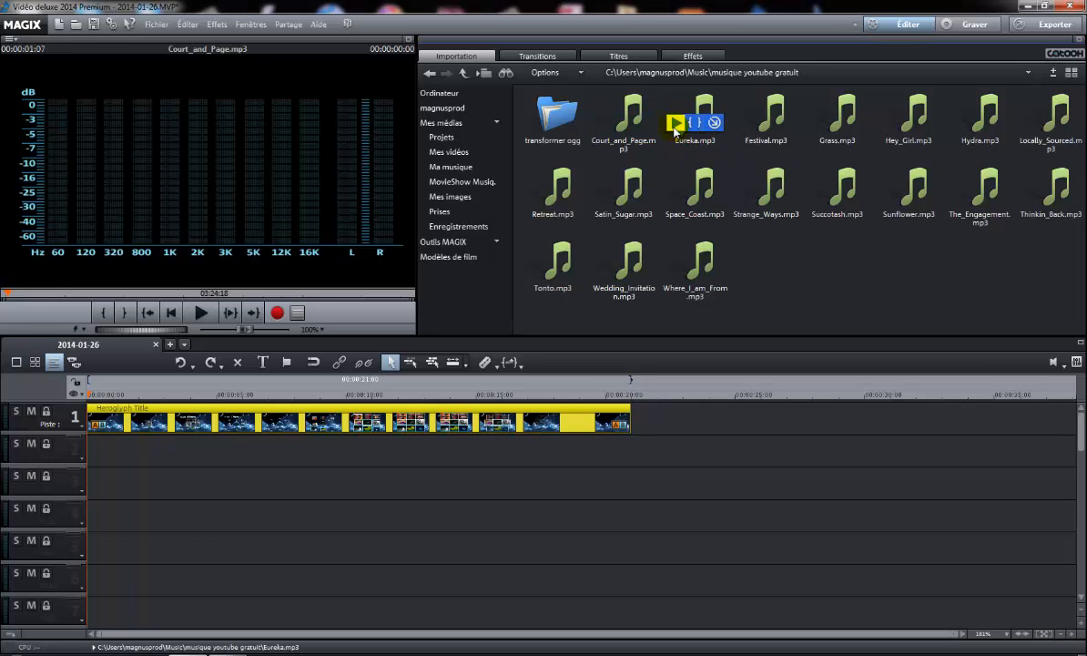
pyautogui.click(675, 126)
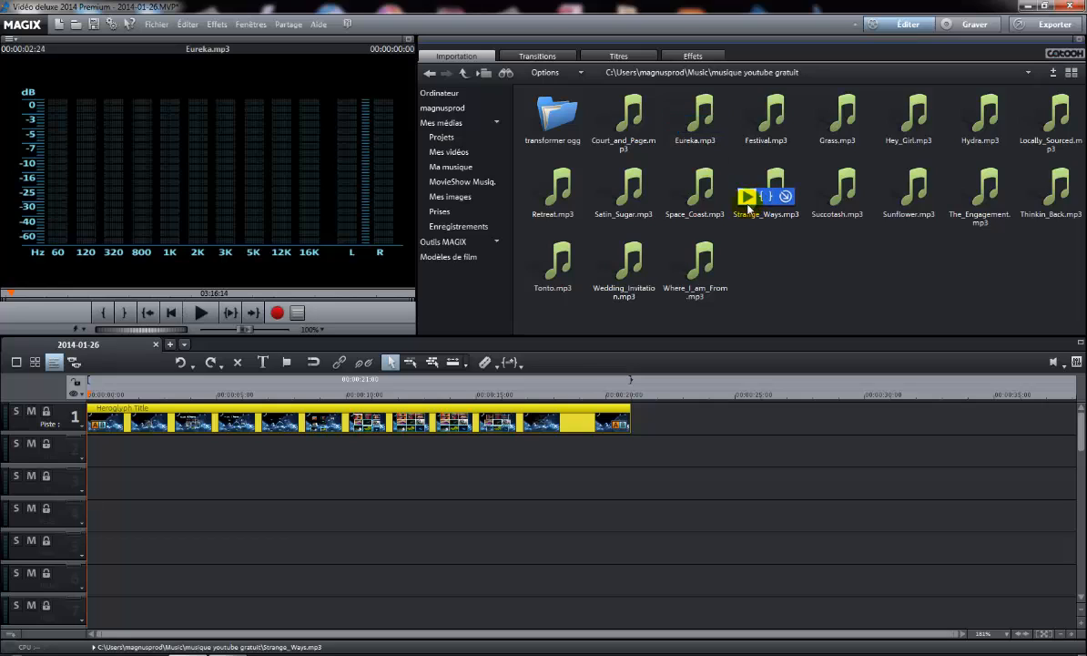
pyautogui.click(746, 198)
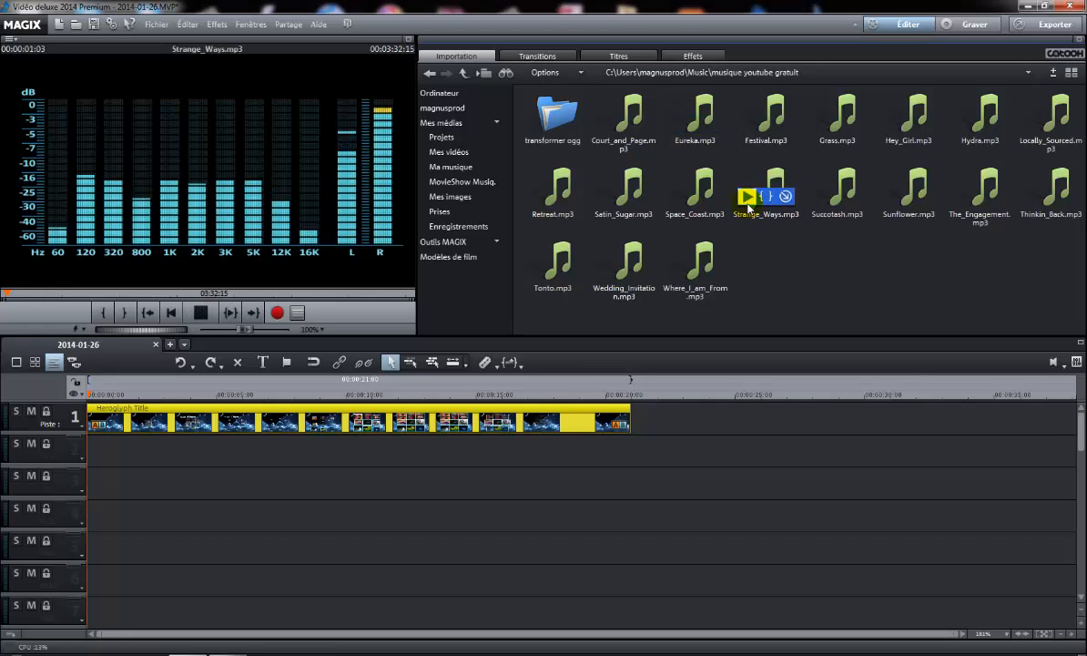
pyautogui.moveTo(690, 215)
pyautogui.click(676, 196)
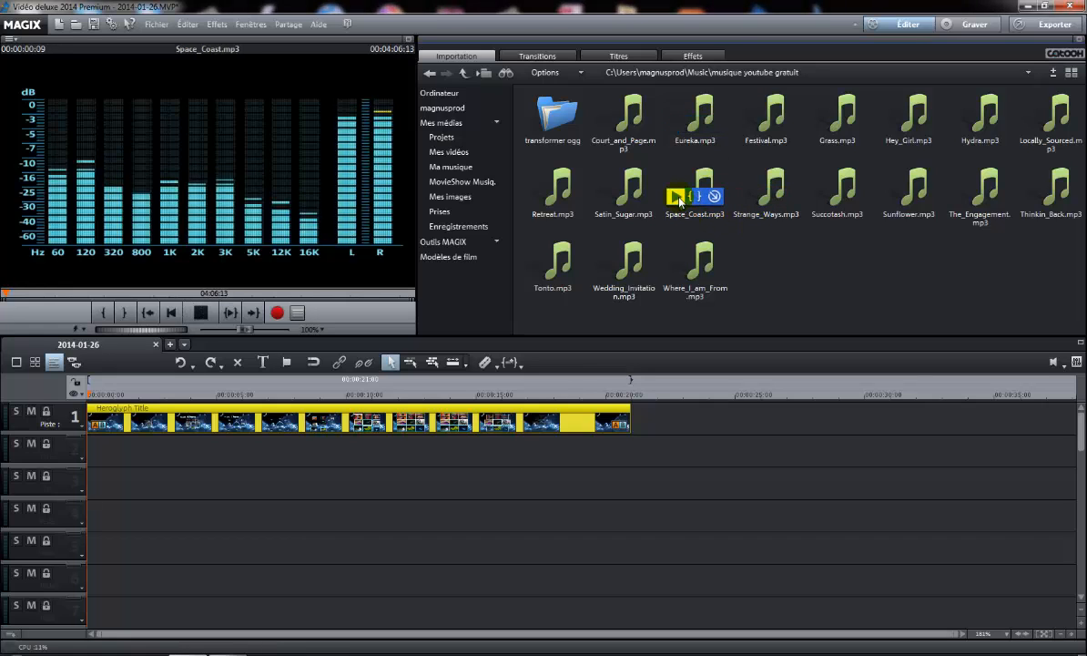
pyautogui.click(605, 196)
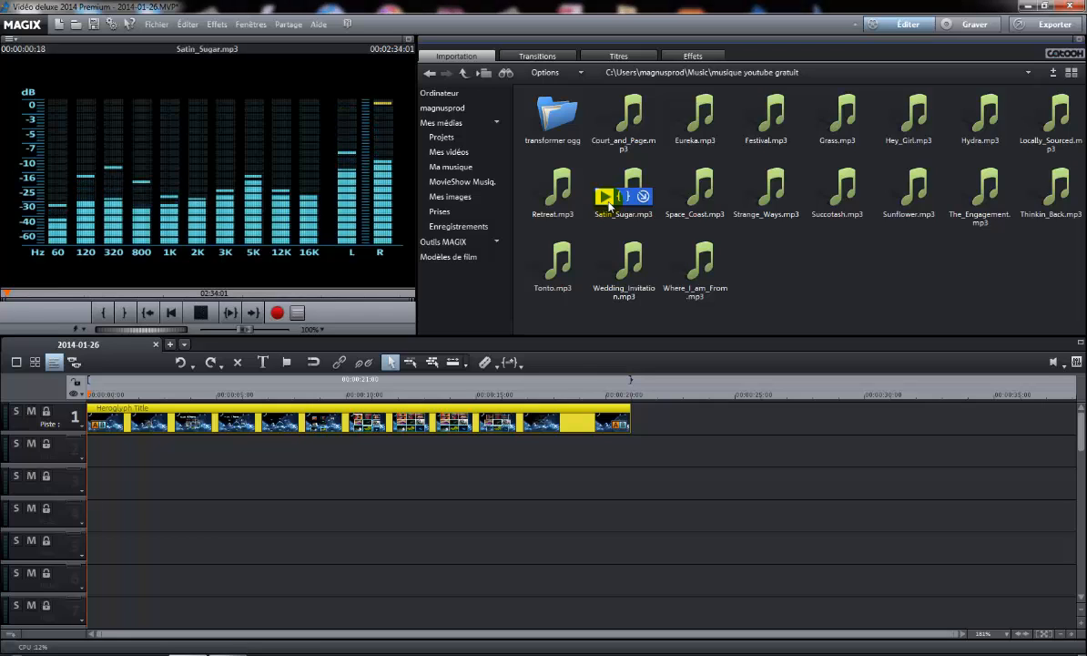
pyautogui.moveTo(935, 122)
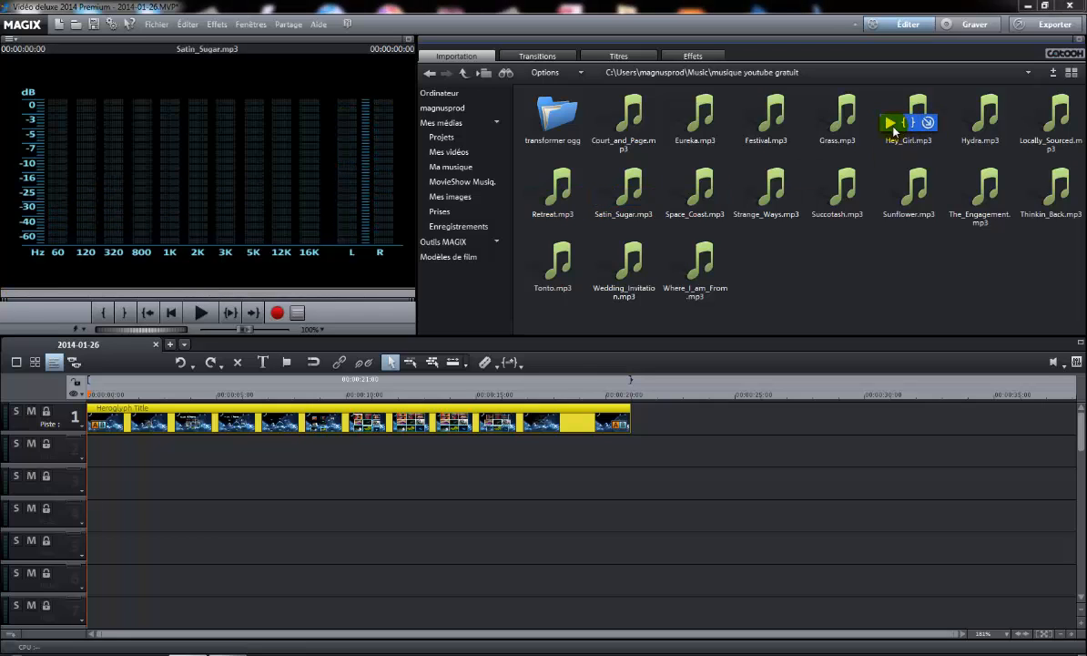
pyautogui.click(891, 123)
pyautogui.click(962, 127)
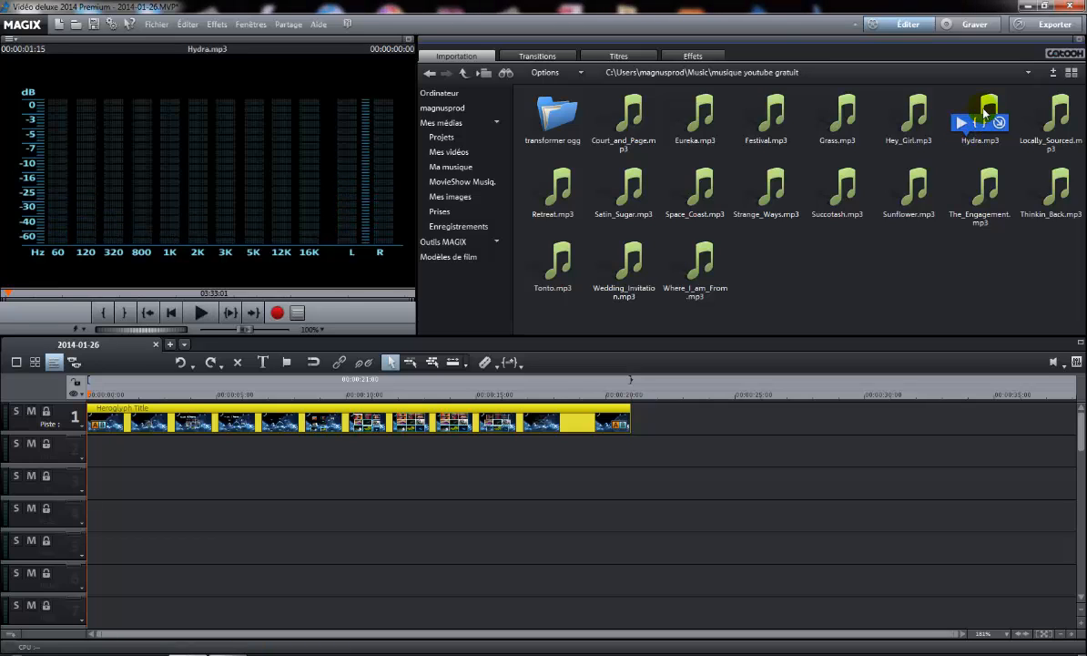
pyautogui.click(1030, 126)
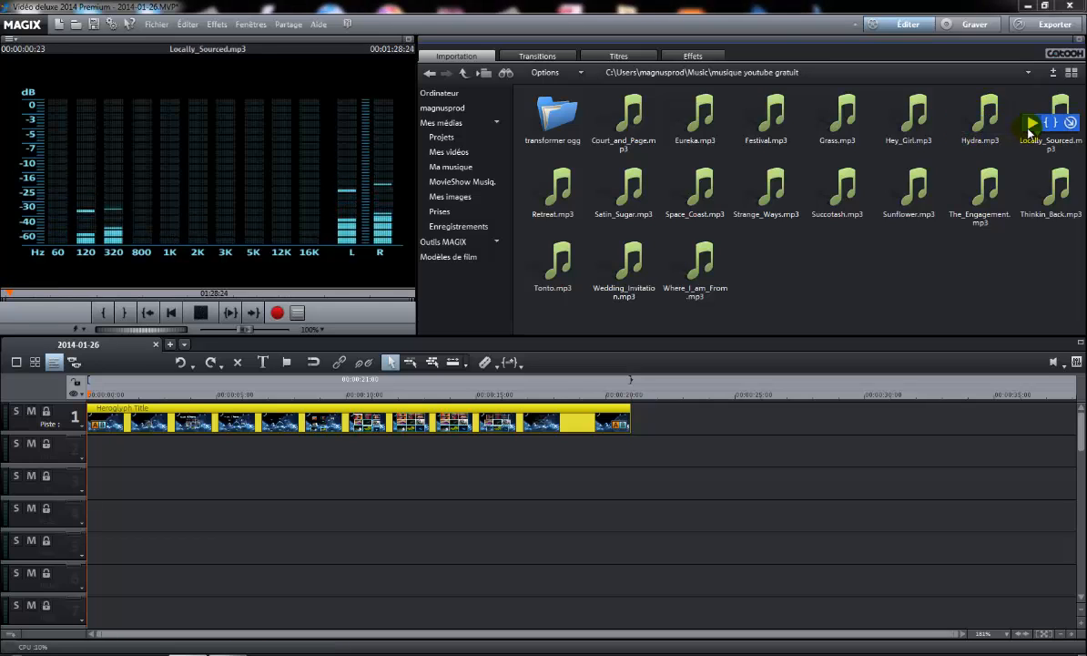
pyautogui.click(1031, 127)
pyautogui.click(1034, 198)
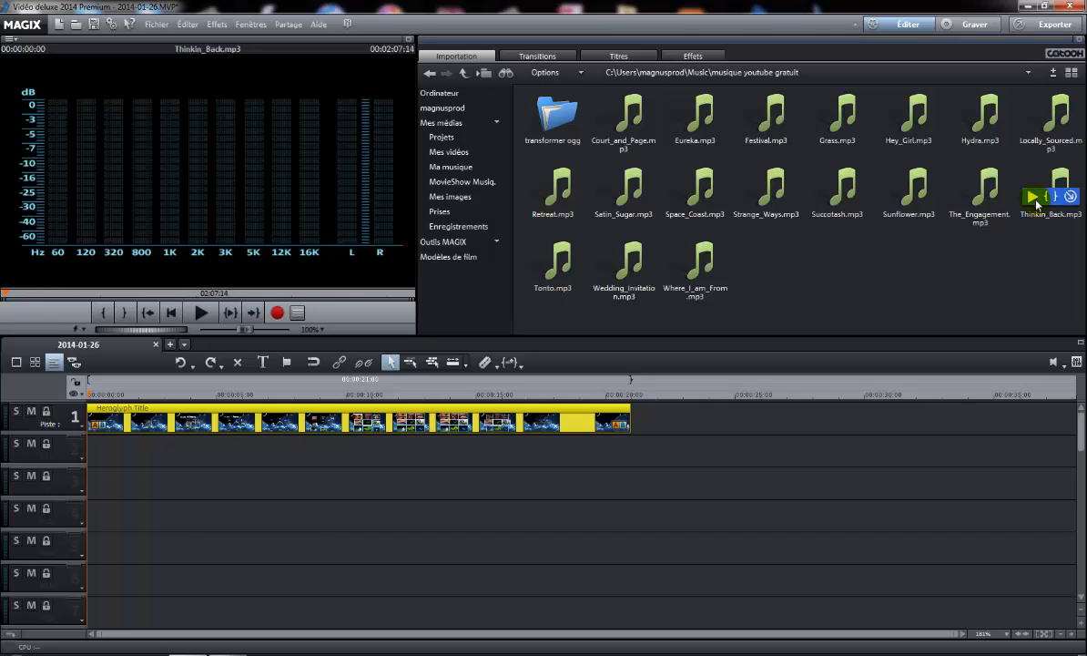
pyautogui.click(1036, 202)
pyautogui.click(963, 198)
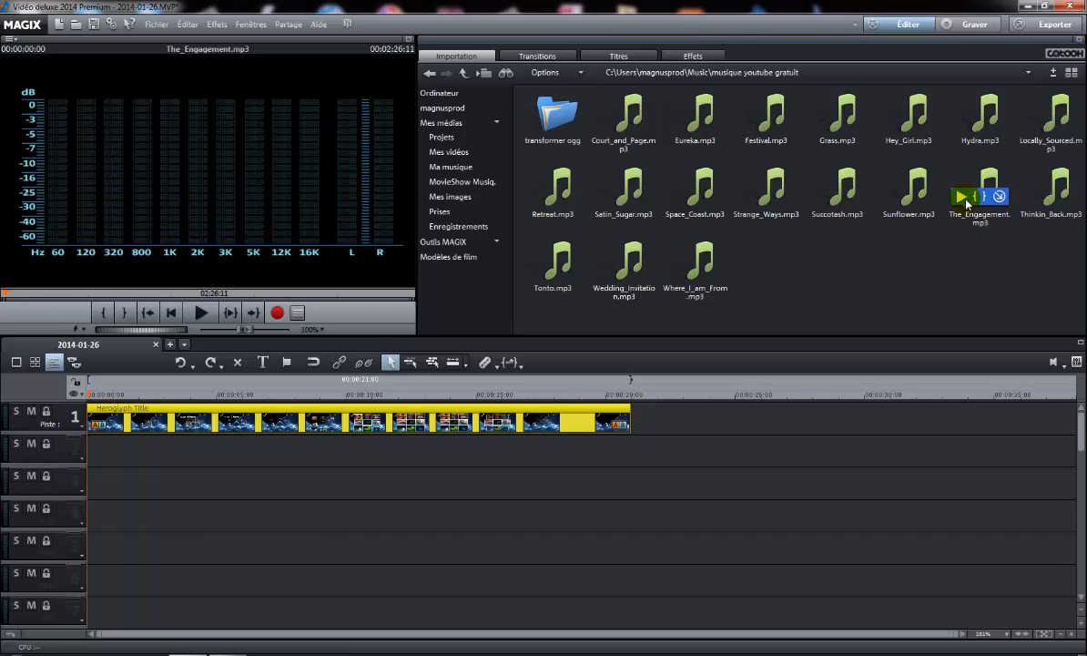
pyautogui.click(963, 197)
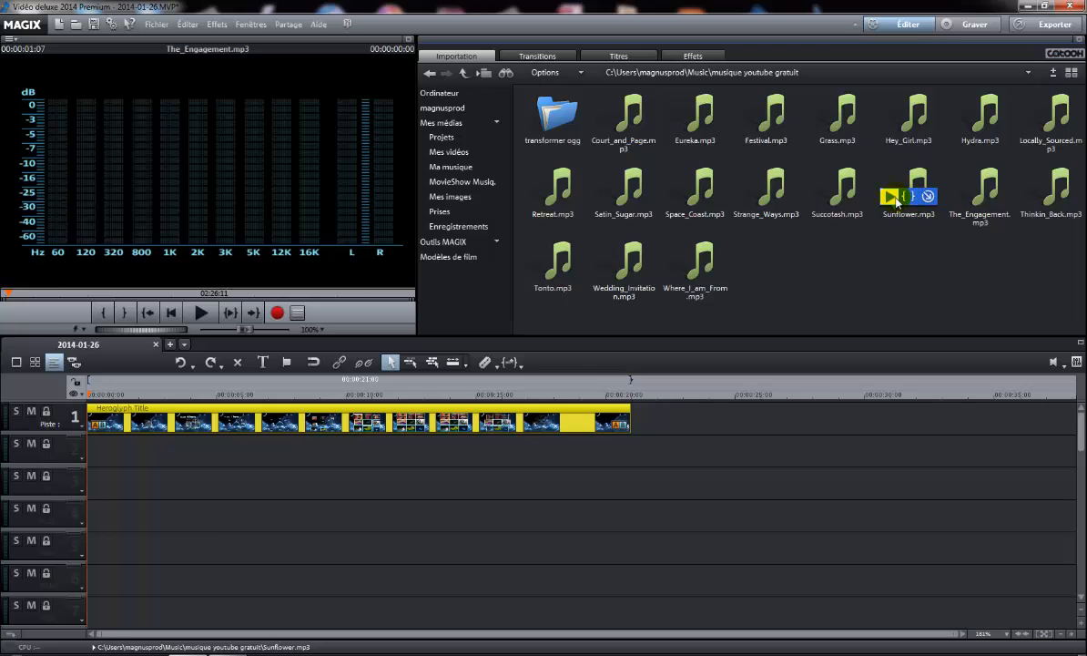
pyautogui.click(891, 196)
pyautogui.click(890, 197)
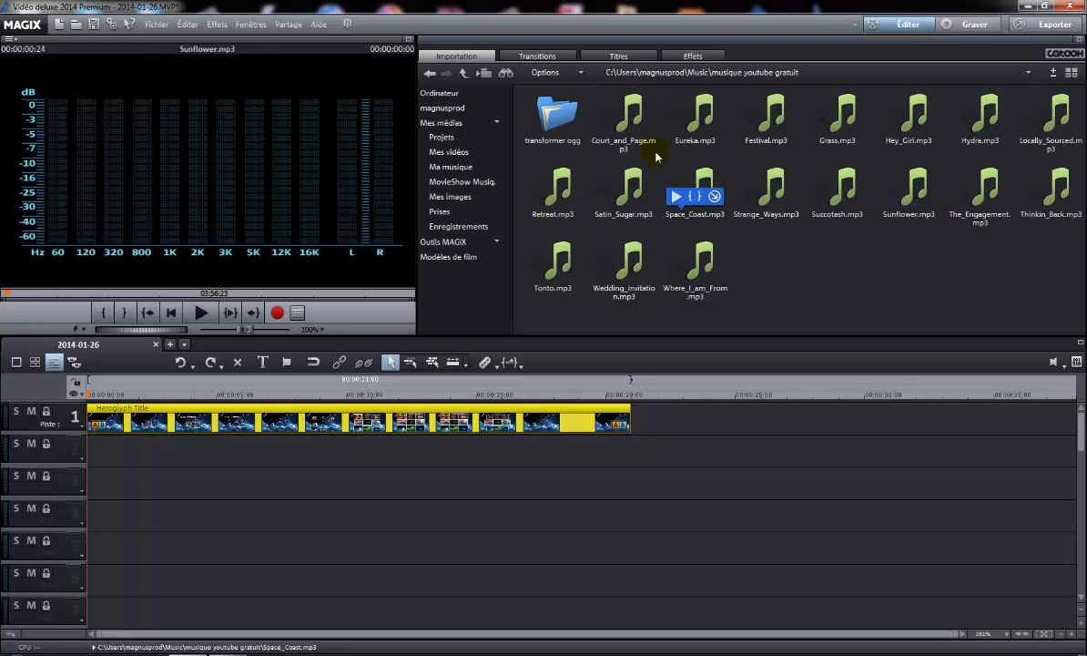
pyautogui.click(605, 123)
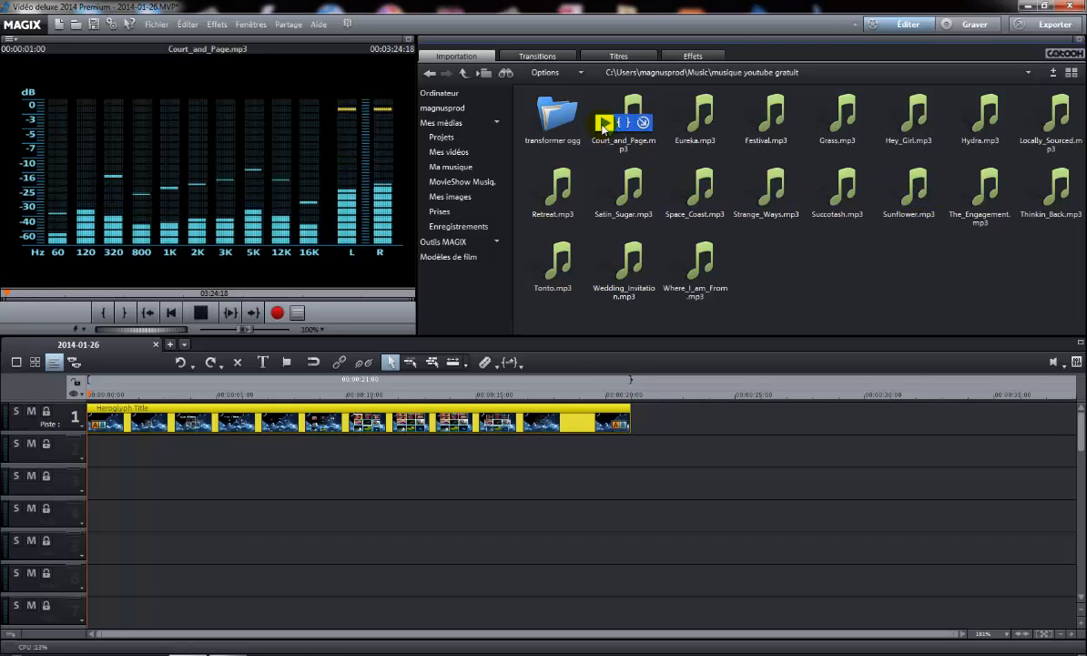
pyautogui.click(605, 123)
pyautogui.click(745, 123)
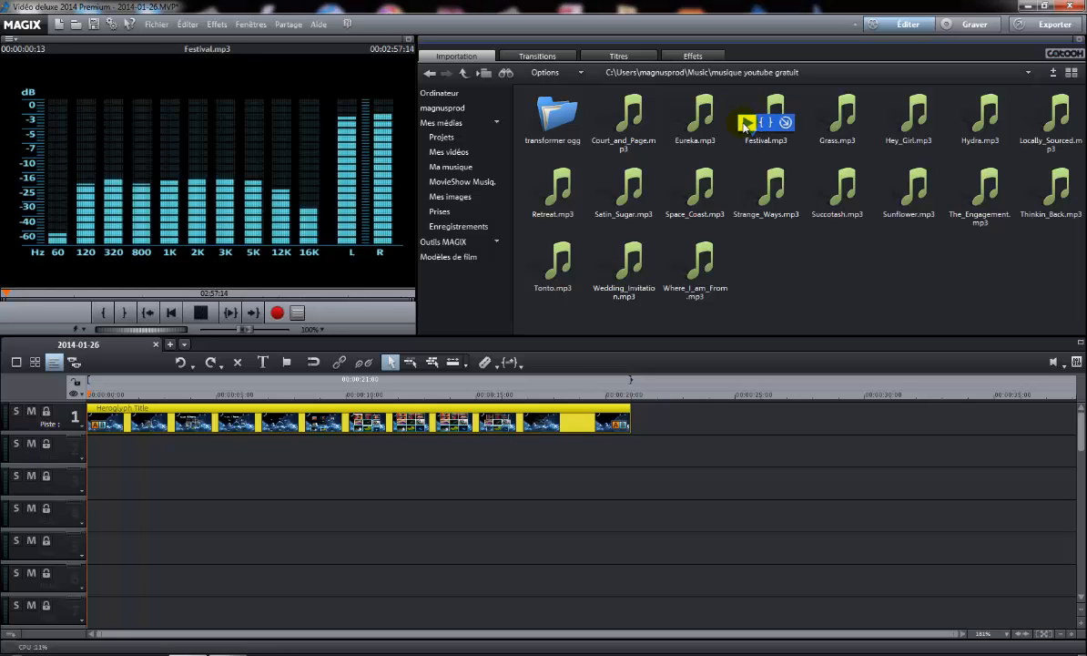
pyautogui.click(822, 126)
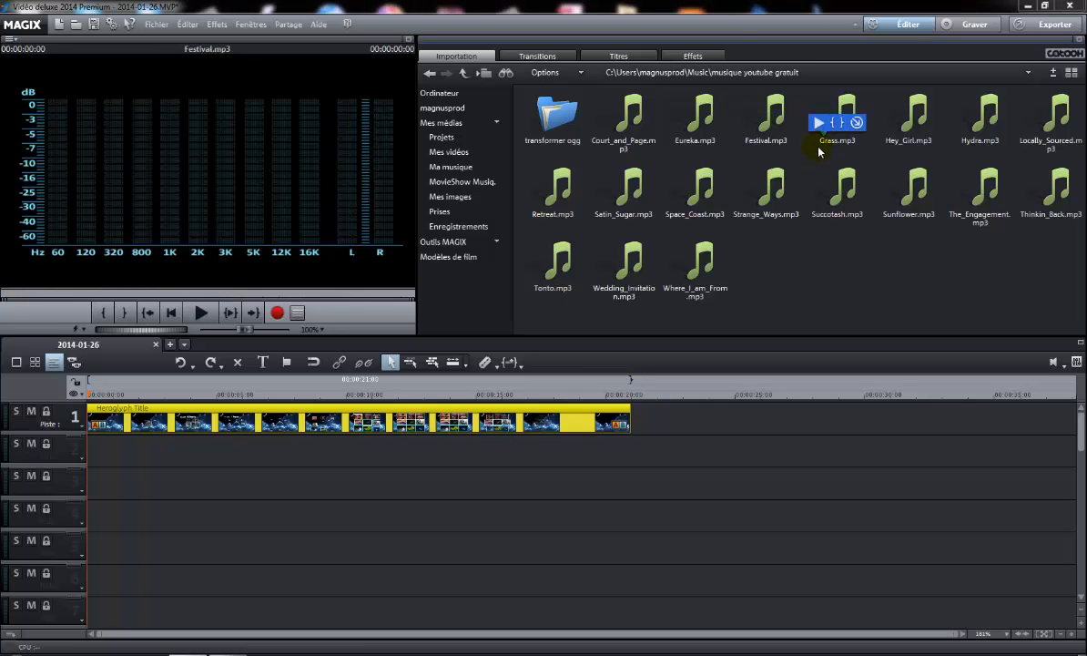
pyautogui.click(820, 124)
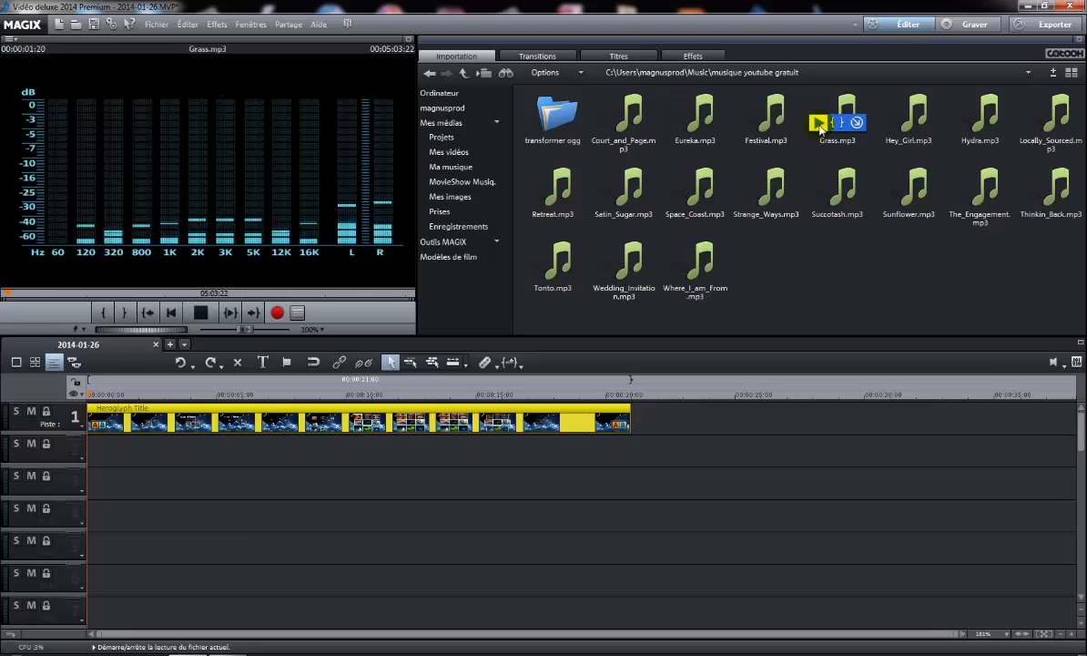
pyautogui.click(890, 124)
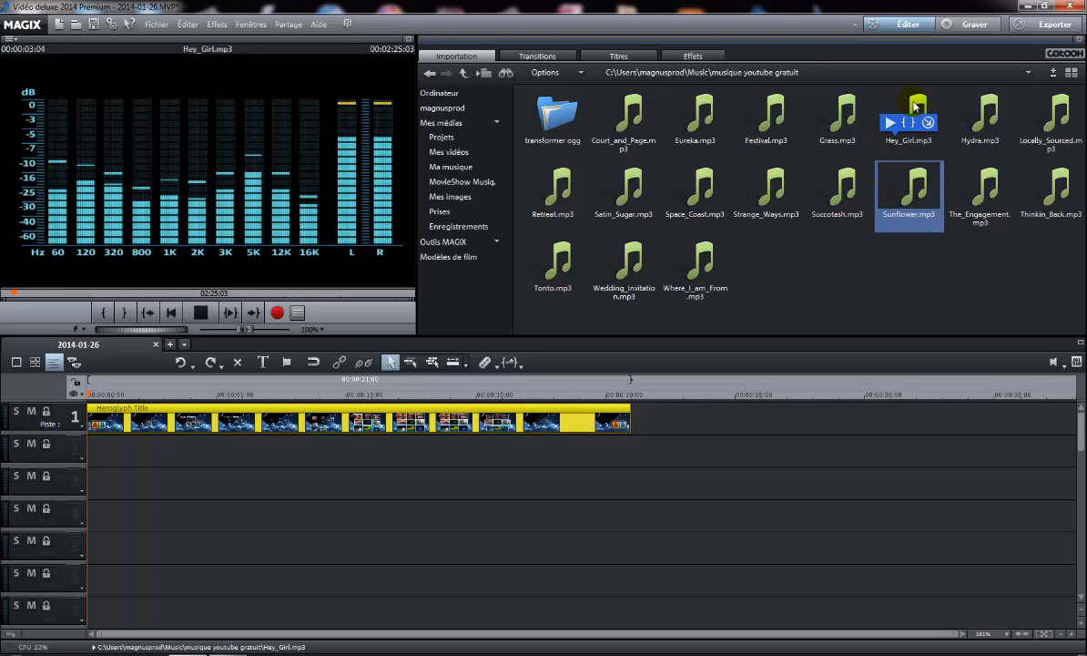
# - Add Hey_Girl.mp3 at the start of track 2 and cut off everything past the end of the Heroglyph title clip
pyautogui.moveTo(910, 122); pyautogui.dragTo(118, 459)
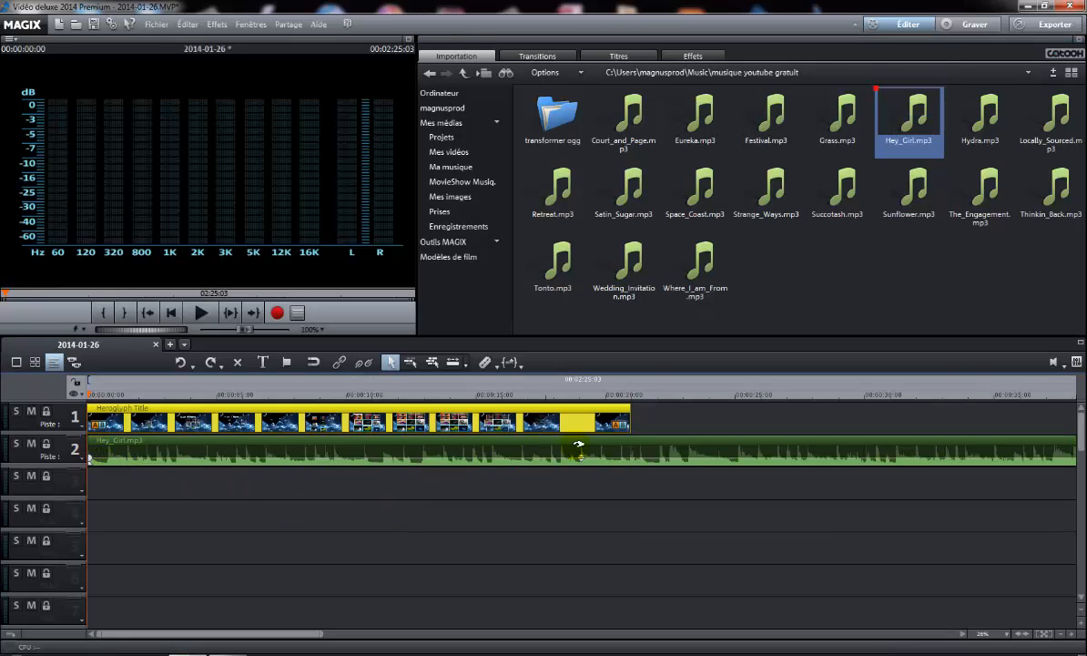
pyautogui.click(539, 450)
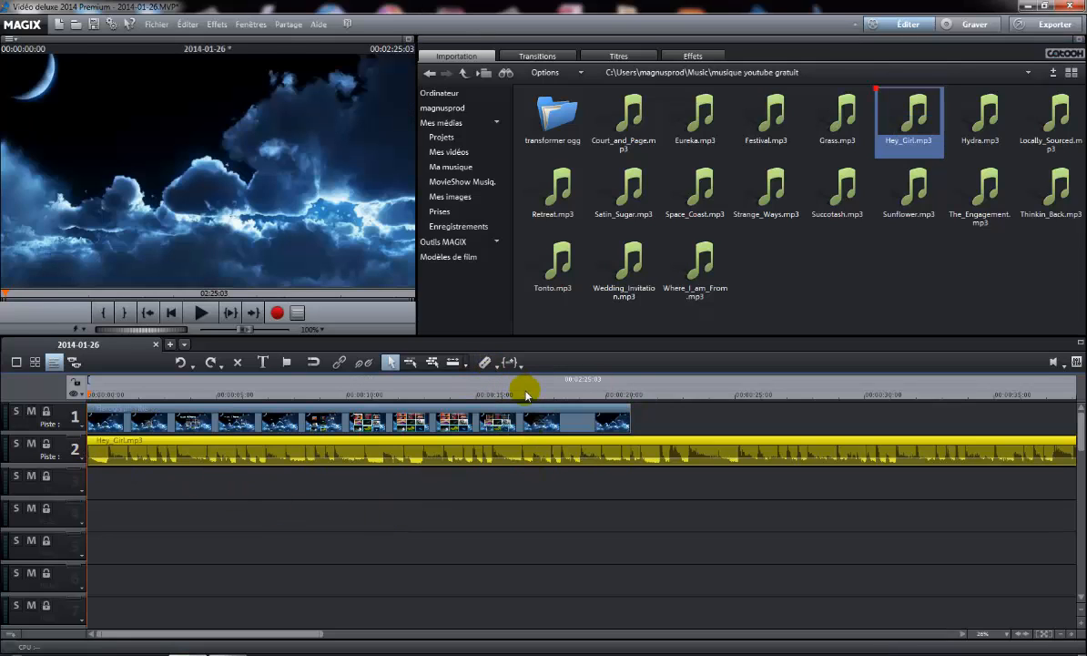
pyautogui.moveTo(89, 393); pyautogui.dragTo(626, 424)
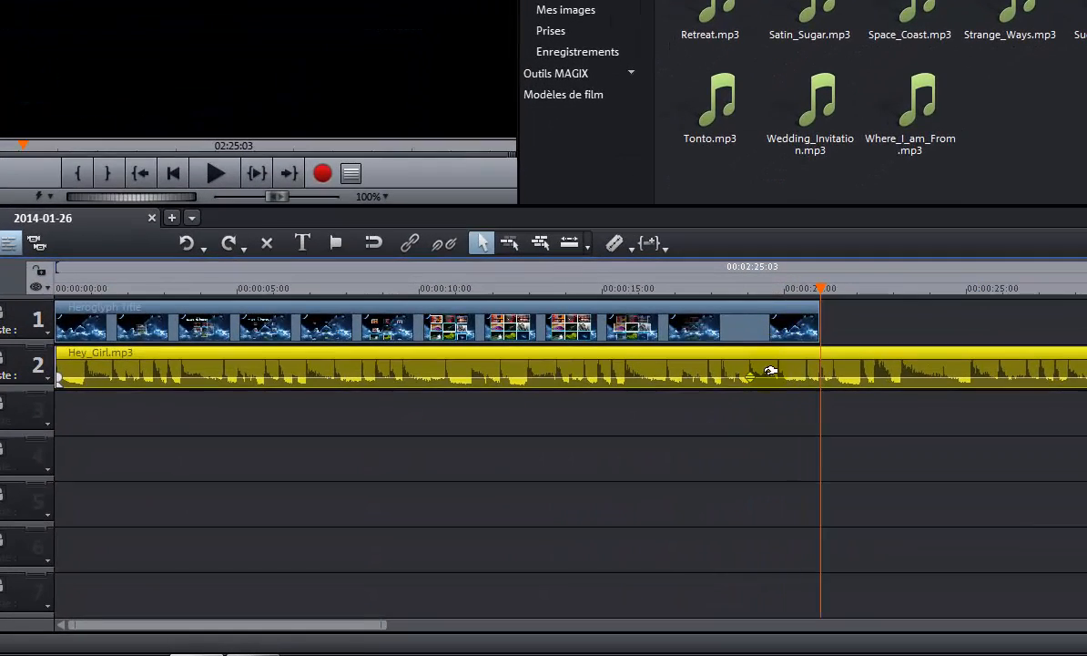
pyautogui.click(615, 243)
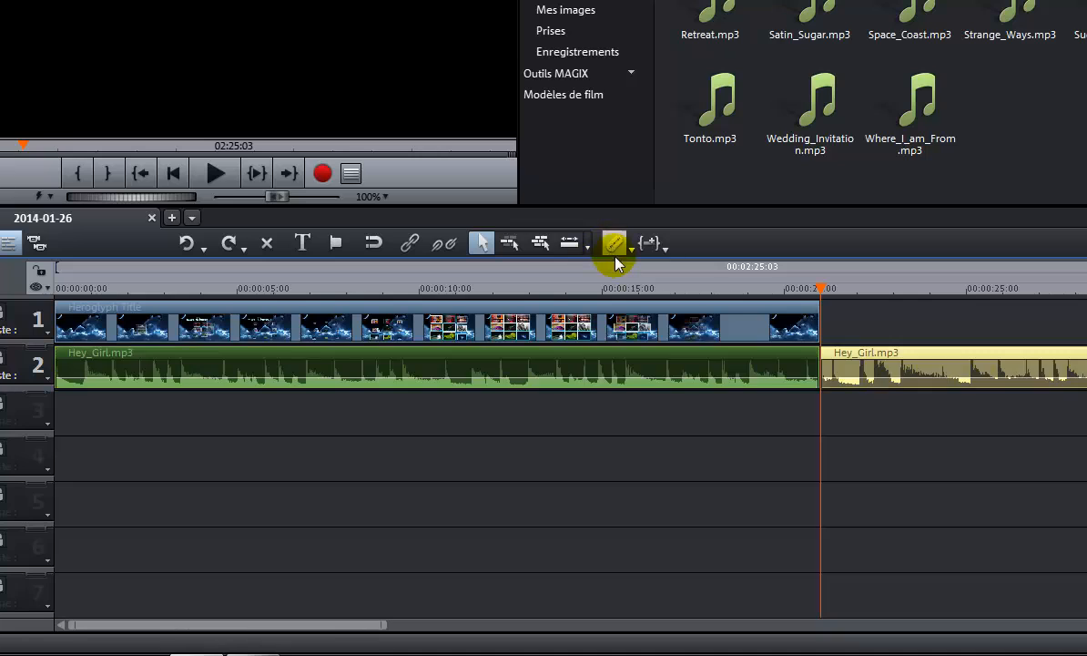
pyautogui.press('Delete')
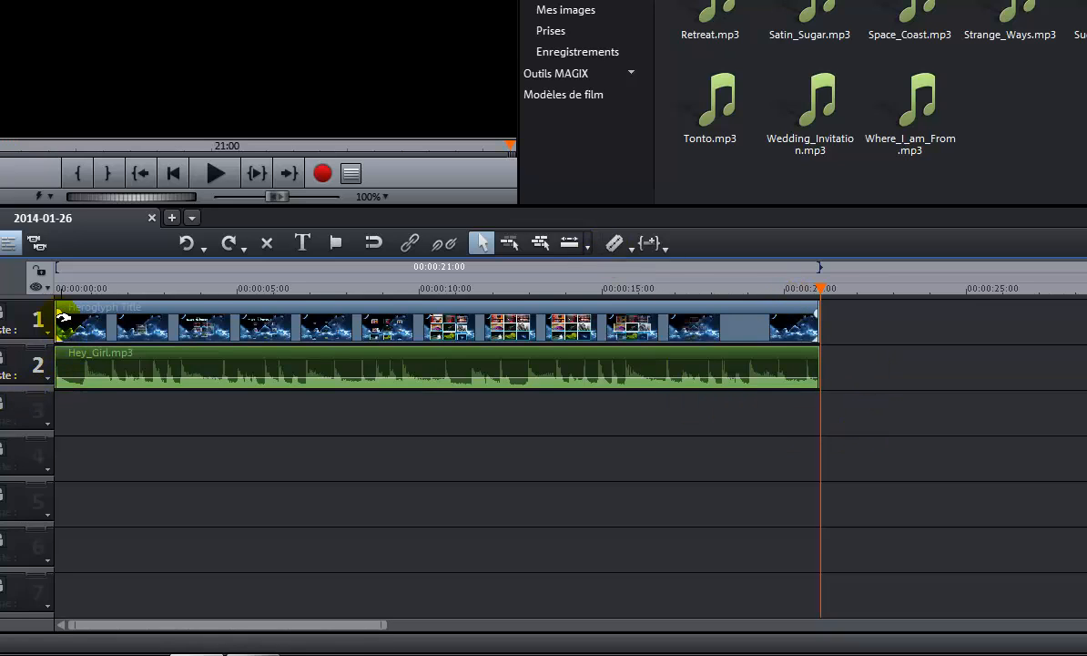
# - Add short fades at the start and end of both the Heroglyph title clip and the Hey_Girl.mp3 clip
pyautogui.moveTo(60, 315); pyautogui.dragTo(80, 320)
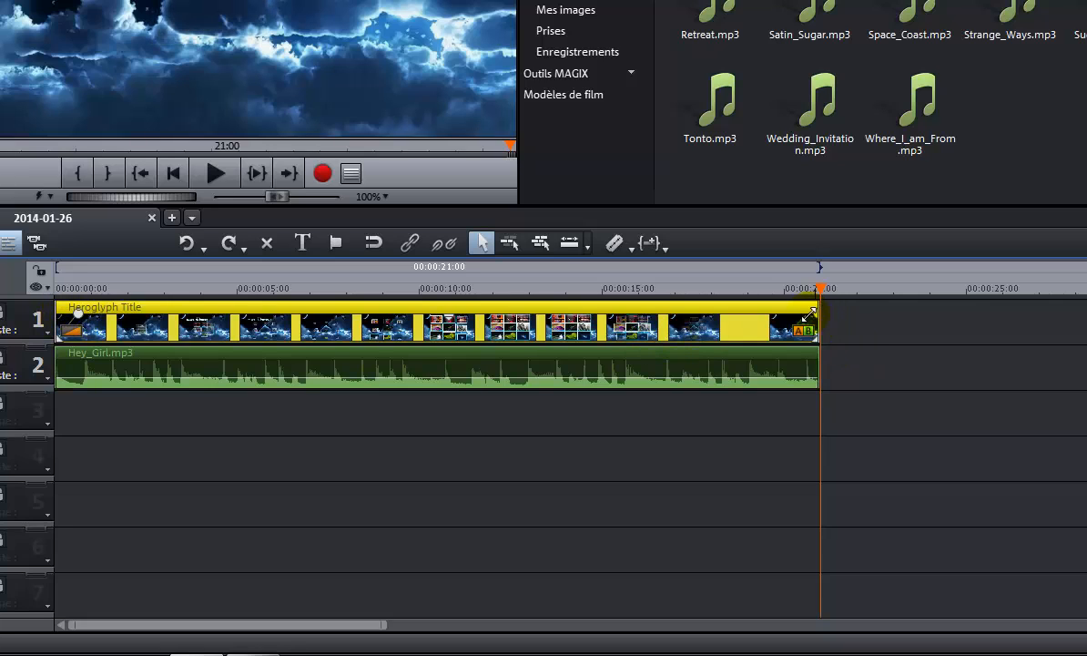
pyautogui.click(815, 381)
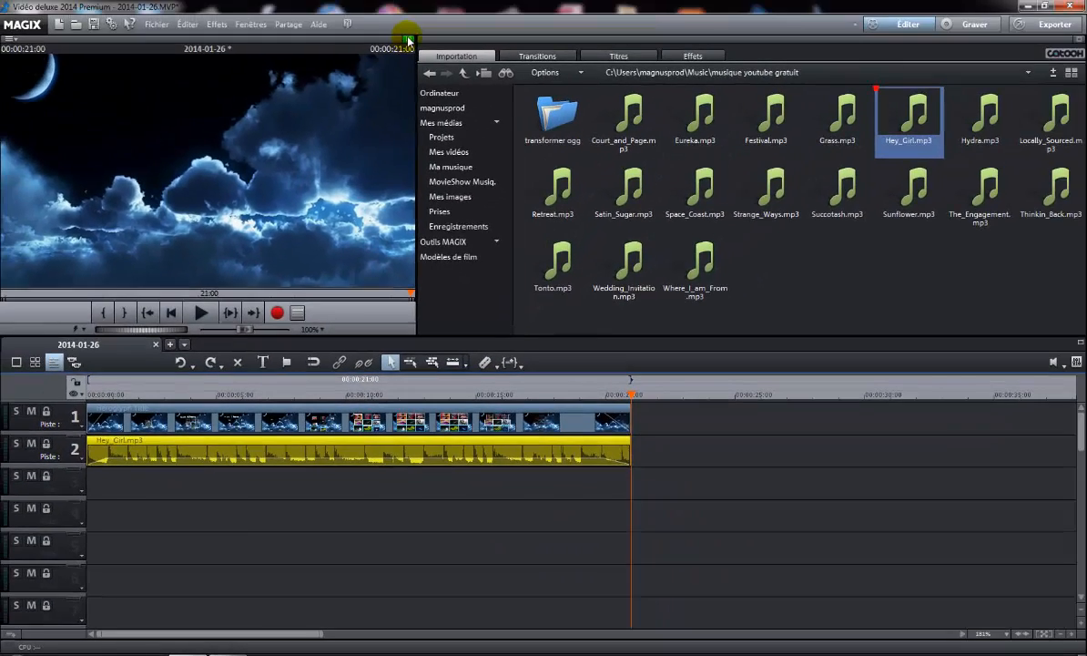
# - Move the playhead back to the start and play the project to check the fades and the music
pyautogui.click(409, 40)
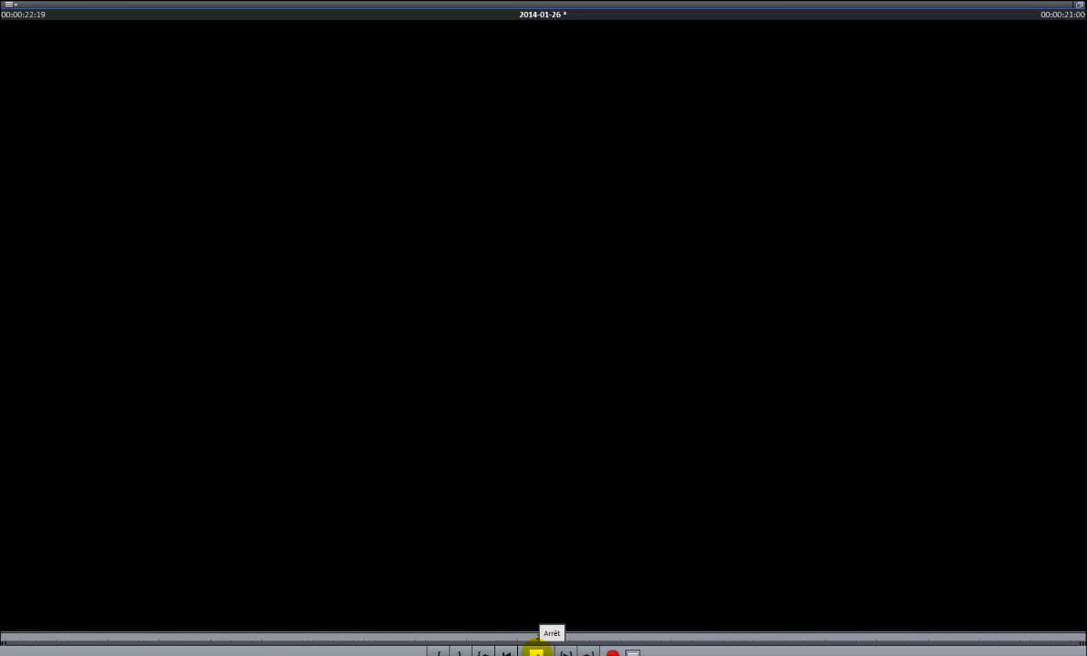
pyautogui.click(536, 652)
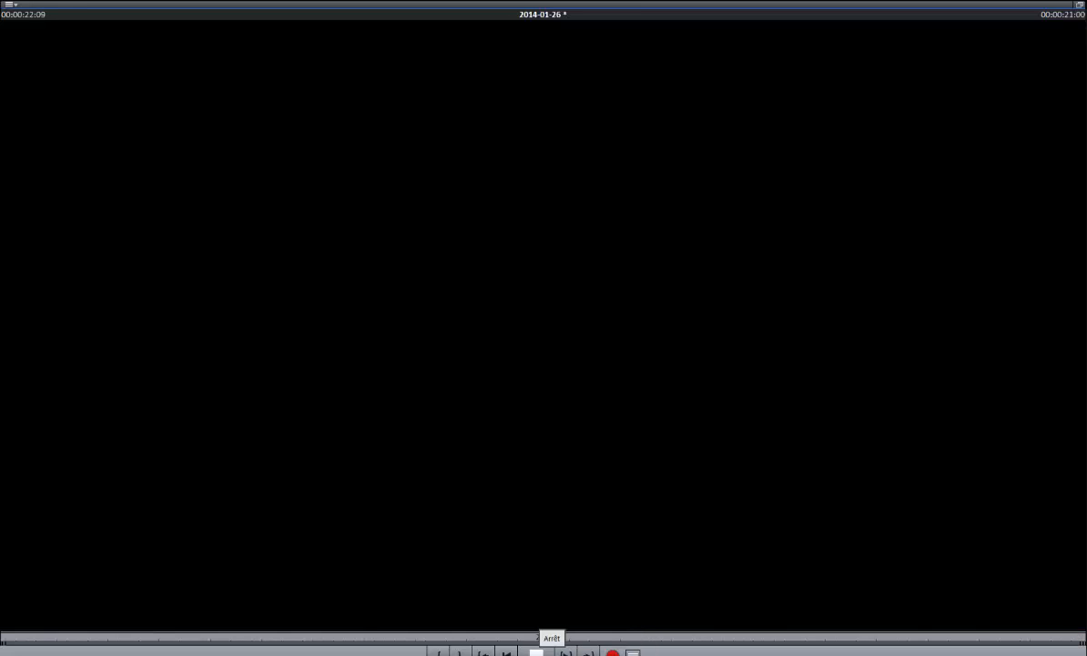
pyautogui.click(1080, 7)
pyautogui.click(478, 547)
pyautogui.moveTo(631, 391); pyautogui.dragTo(33, 445)
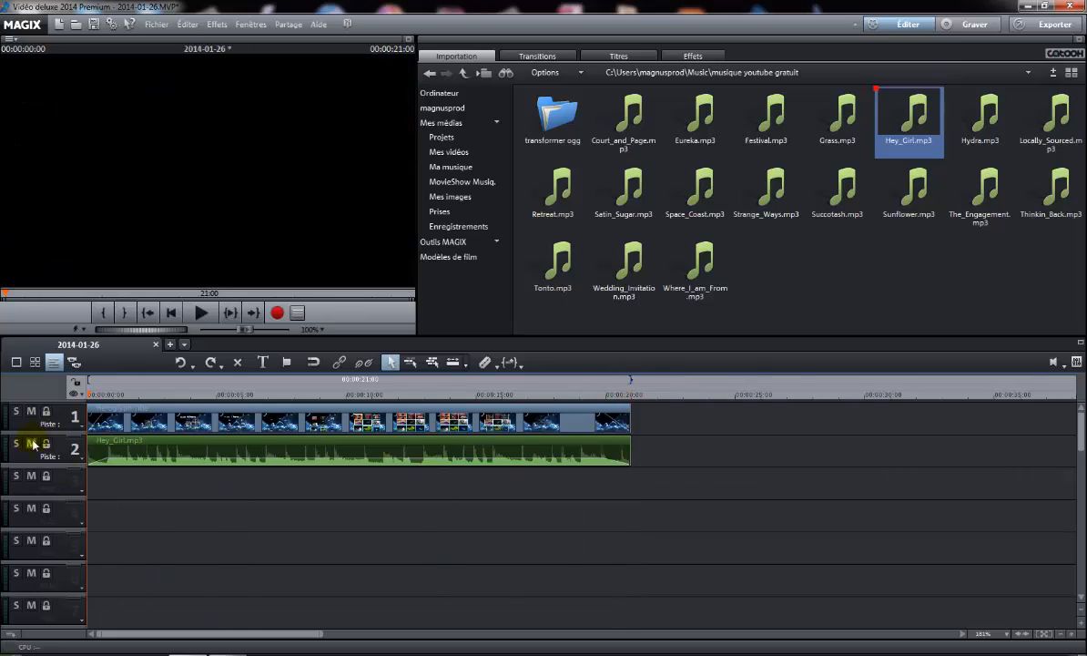
pyautogui.click(202, 313)
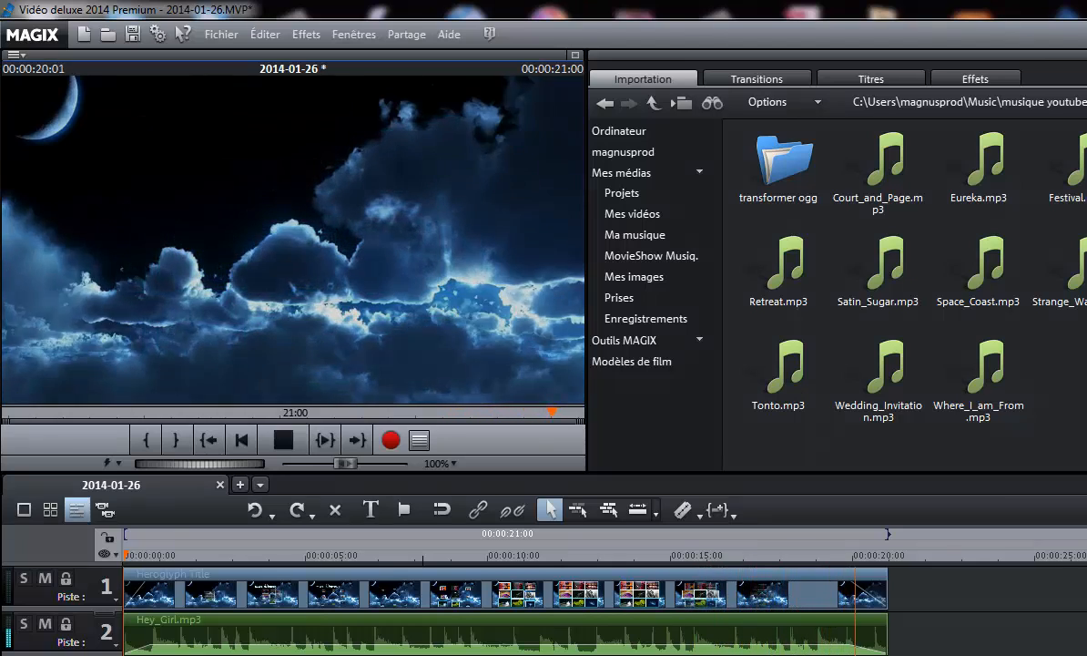
pyautogui.click(283, 439)
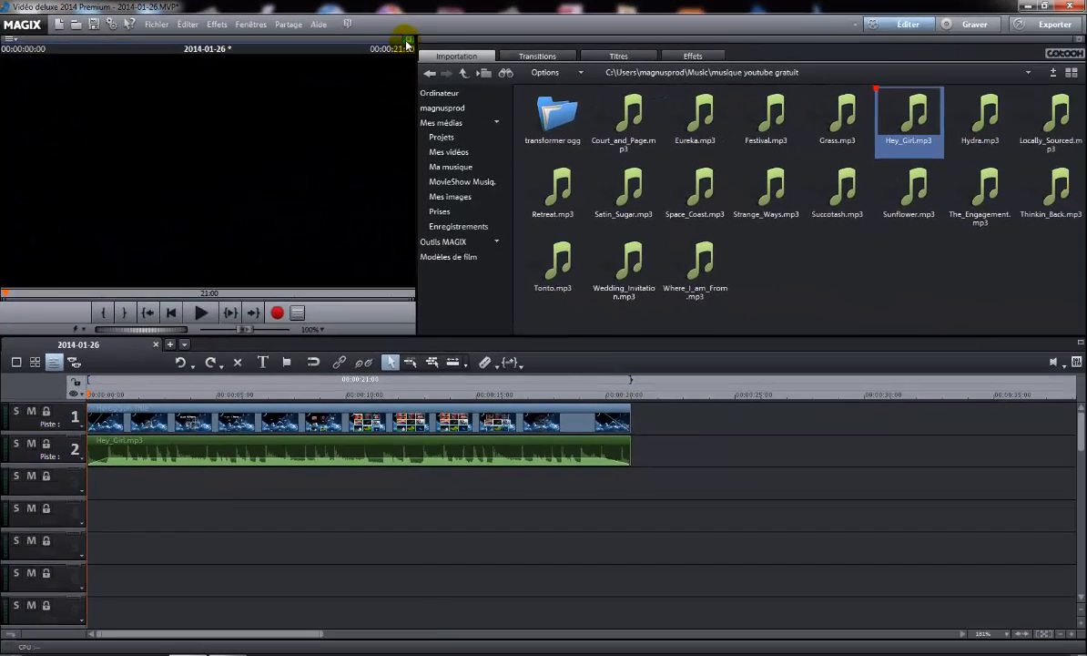
# - Play the whole project once more in the maximized preview, and restore the normal layout
pyautogui.click(408, 42)
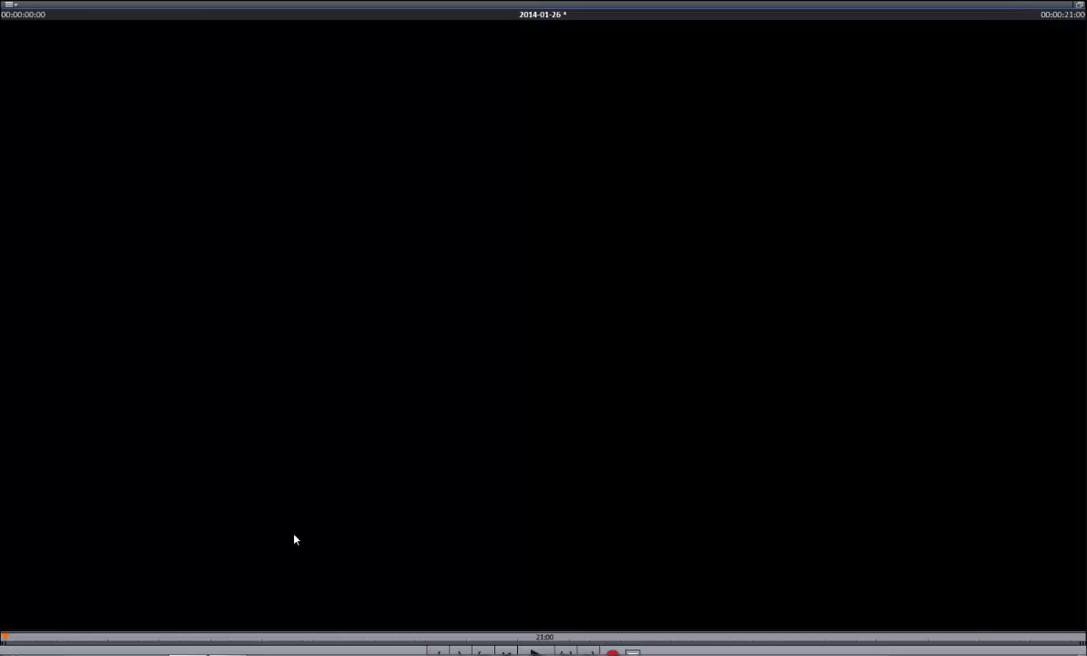
pyautogui.click(536, 652)
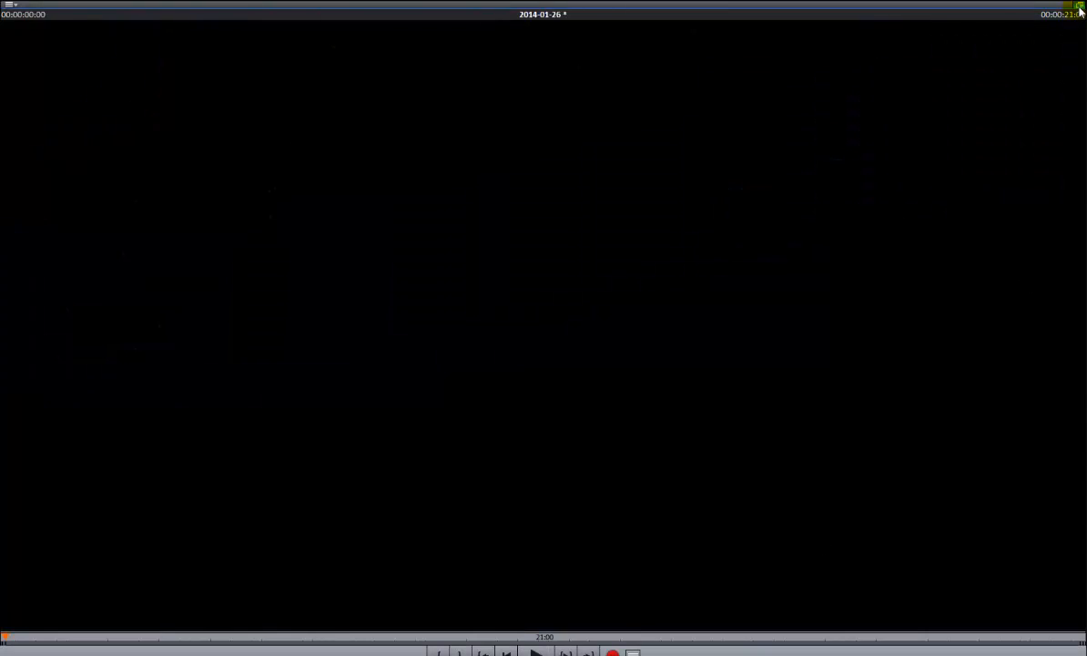
pyautogui.click(1078, 7)
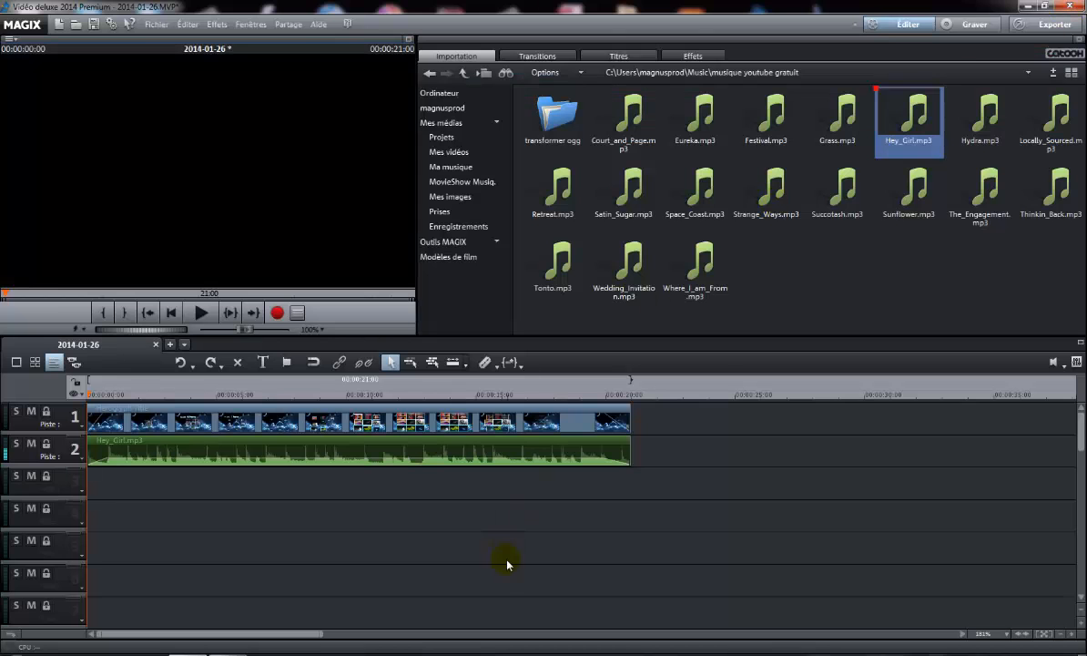
# - Export the film as MPEG-4 with the Standard preset to 2014-01-26.mp4 on the Desktop, overwriting the existing file
pyautogui.click(153, 20)
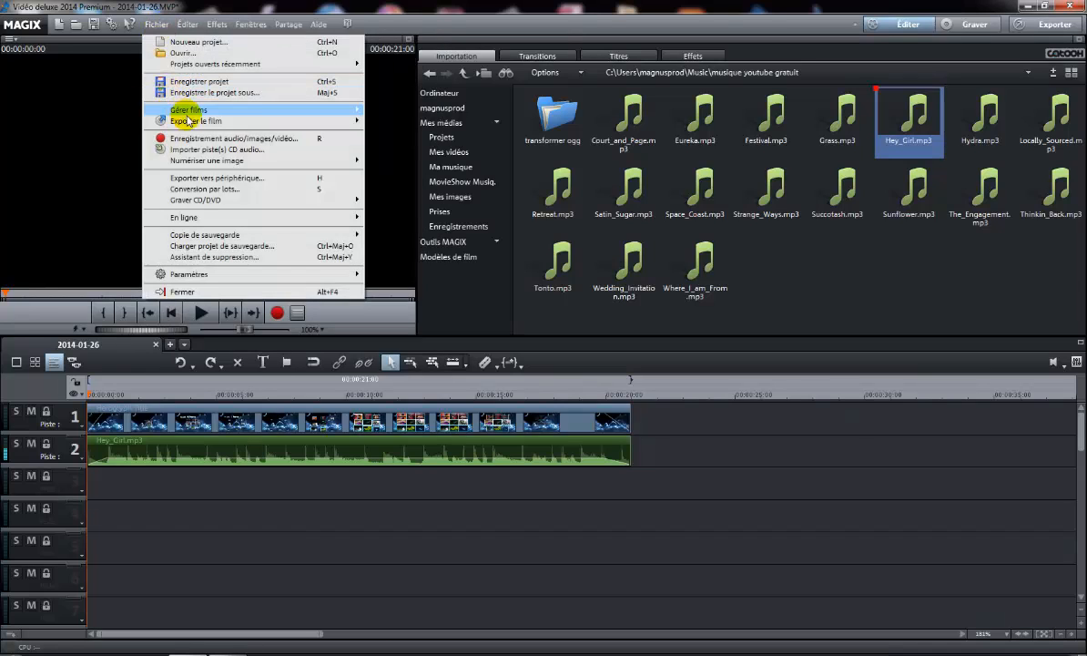
pyautogui.moveTo(182, 121)
pyautogui.click(427, 208)
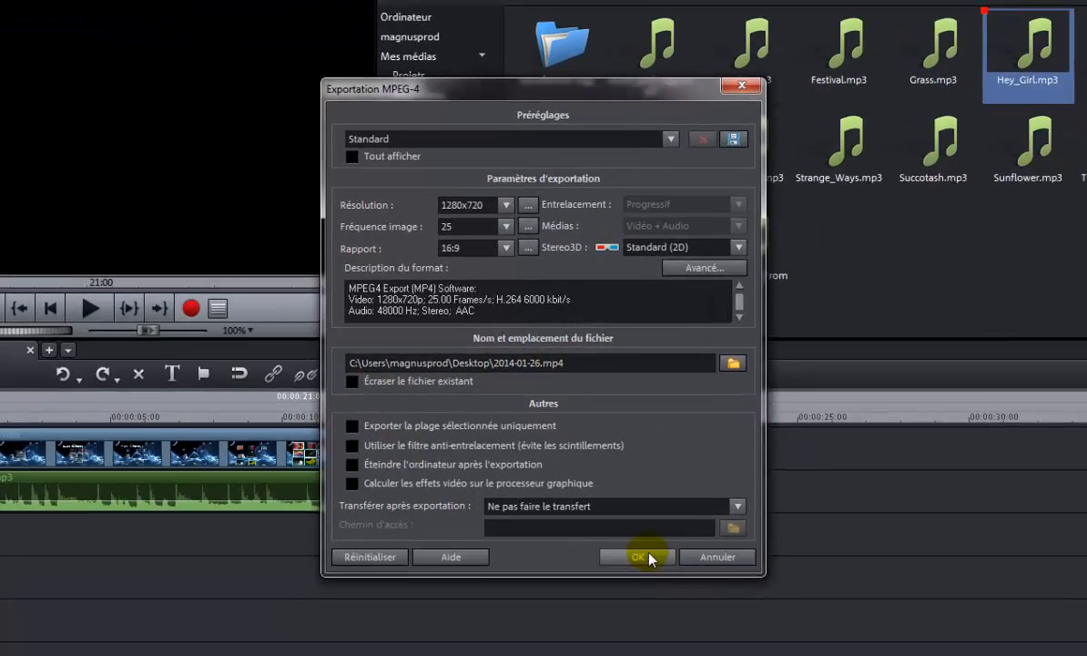
pyautogui.click(614, 500)
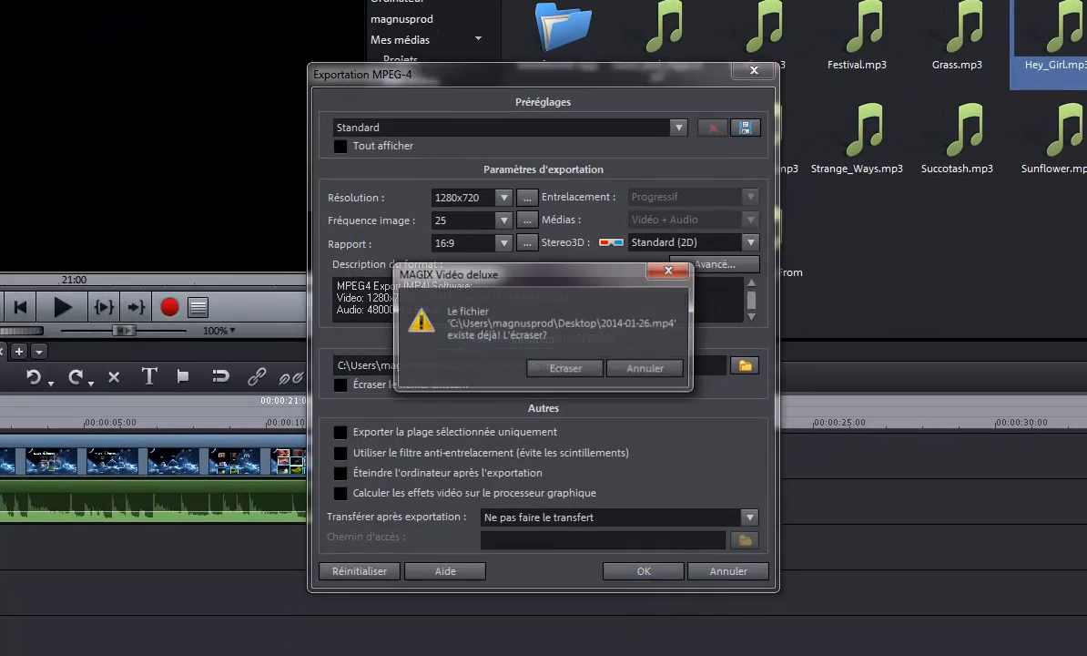
pyautogui.click(577, 371)
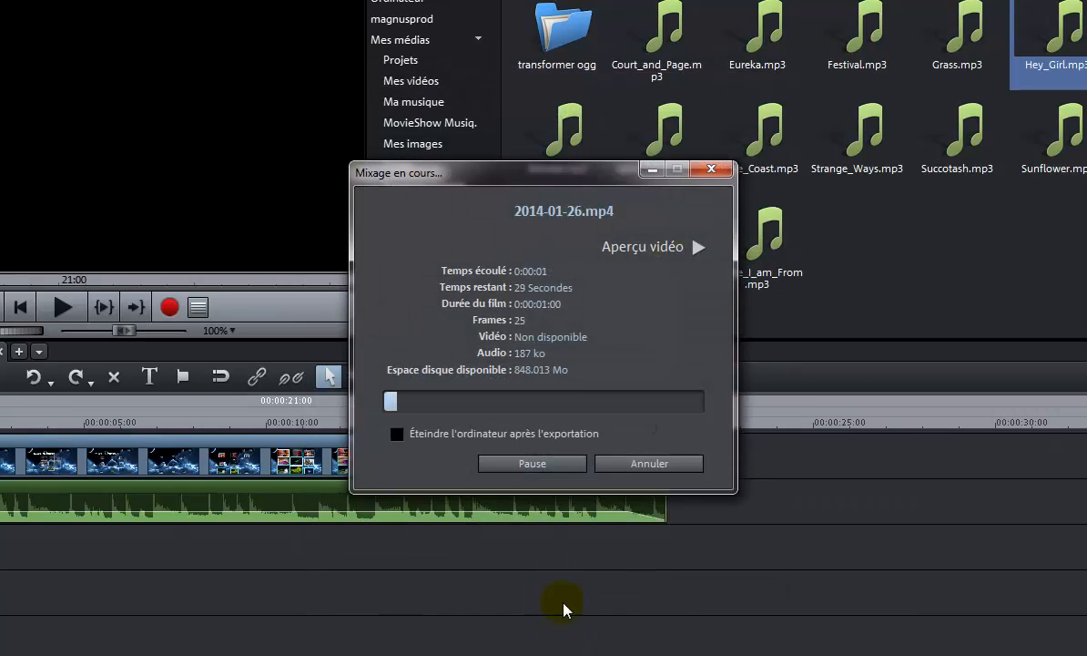